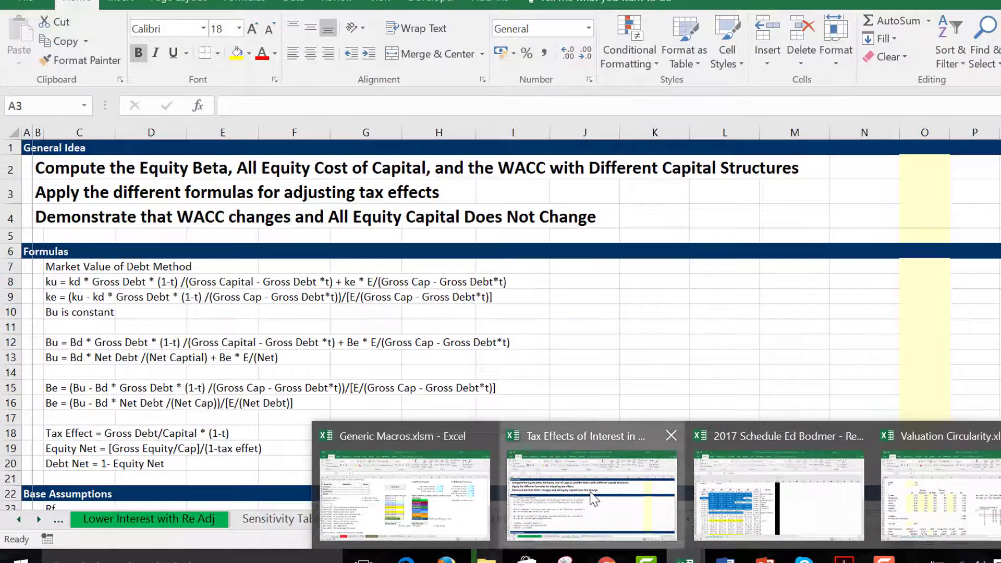
- Examine the alternative WACC calculations and their input assumptions on the Lower Interest with Re Adj sheet of the Tax Effects of Interest workbook
click(594, 498)
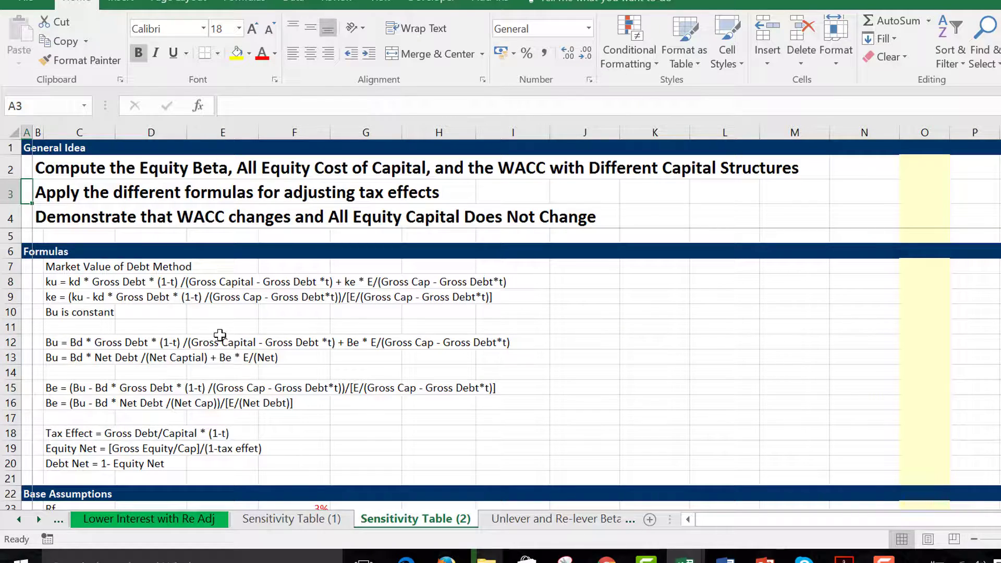
key(ctrl+Page_Up)
key(ctrl+Page_Up)
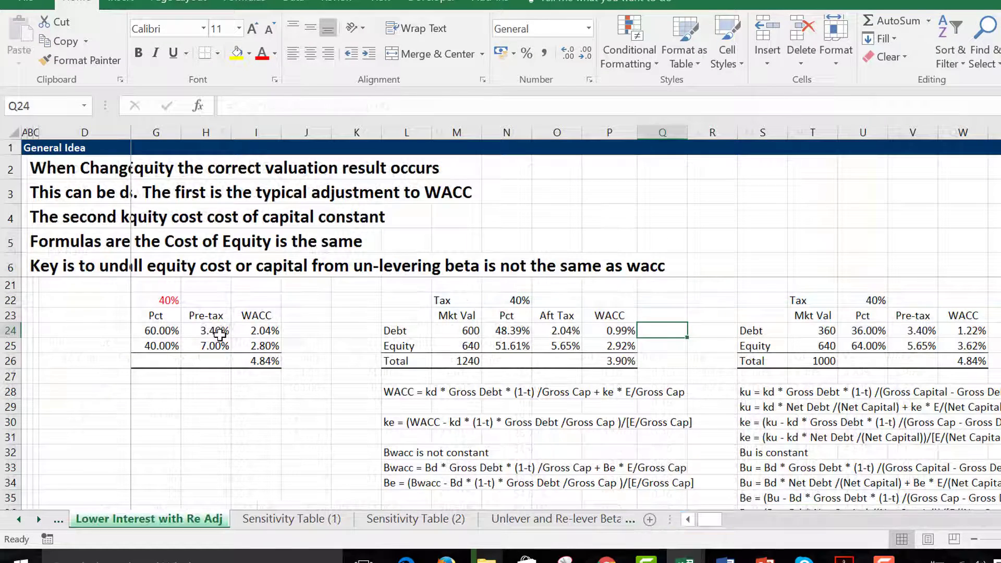
key(Up)
key(Up)
key(Up)
key(Up)
key(Up)
key(Up)
key(Up)
key(Up)
key(Up)
key(Up)
key(Up)
key(Up)
key(Up)
key(Up)
key(Up)
key(Up)
key(Up)
key(Up)
key(Up)
key(Up)
key(Up)
key(Down)
key(Down)
key(Down)
key(Down)
key(Down)
key(Down)
key(Down)
key(Down)
key(Down)
key(Down)
key(Down)
key(Down)
key(Down)
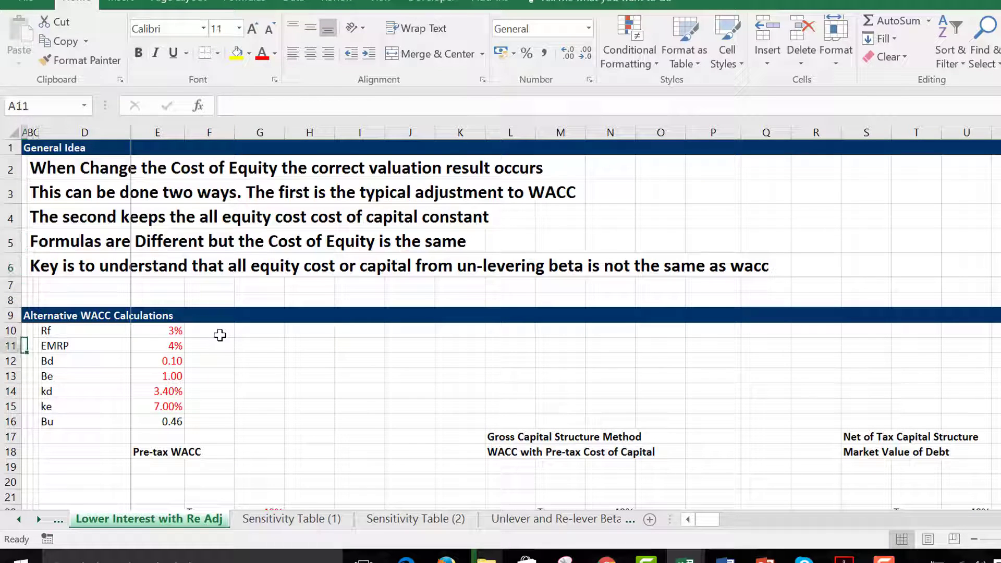
- Go back through the preceding sheets to General Points and read its statements on WACC and the cost of equity
key(ctrl+Page_Up)
key(ctrl+Page_Up)
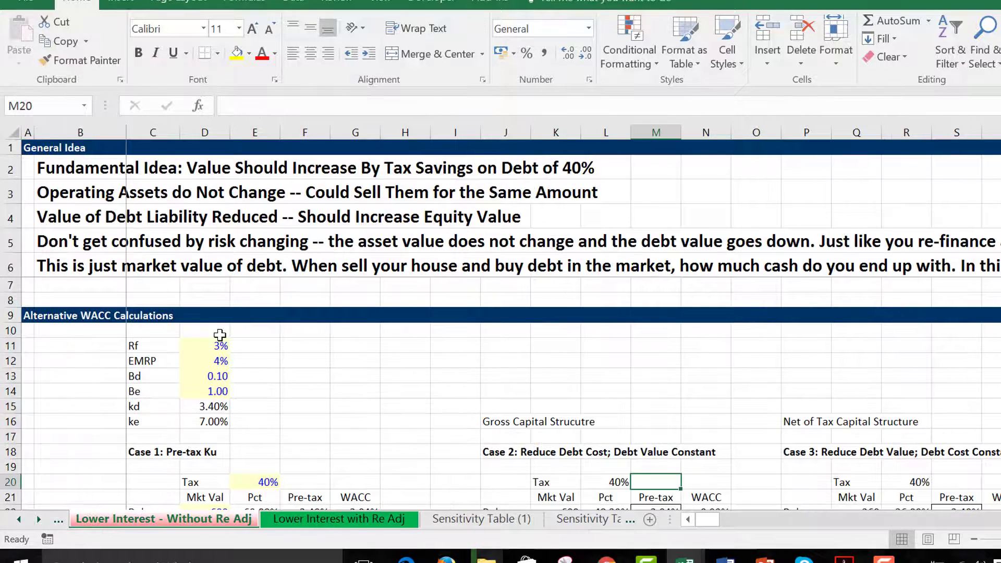
key(ctrl+Page_Up)
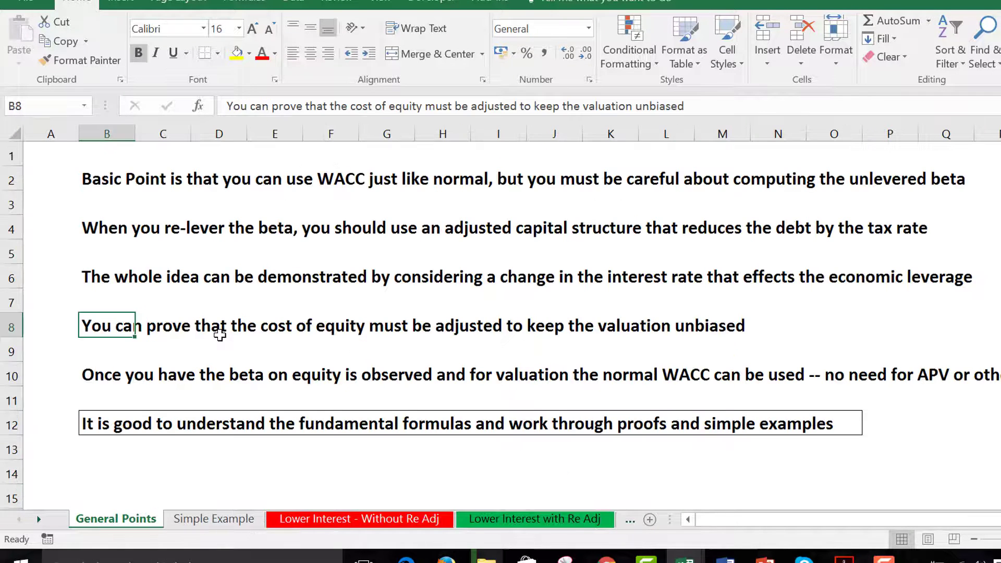
key(Down)
key(Down)
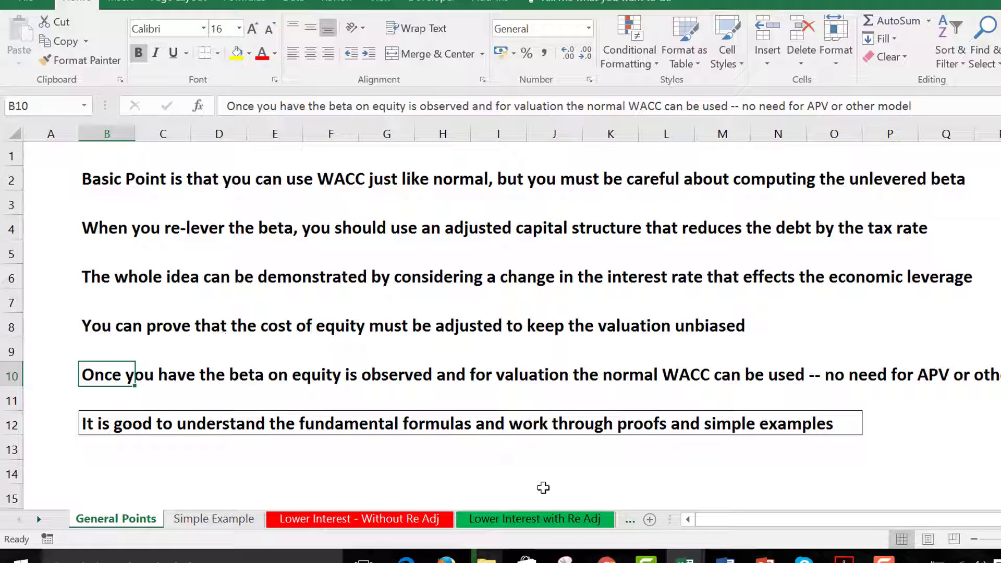
- Open the recent workbook 1. Dow Stocks.xlsm
mouse_move(685, 559)
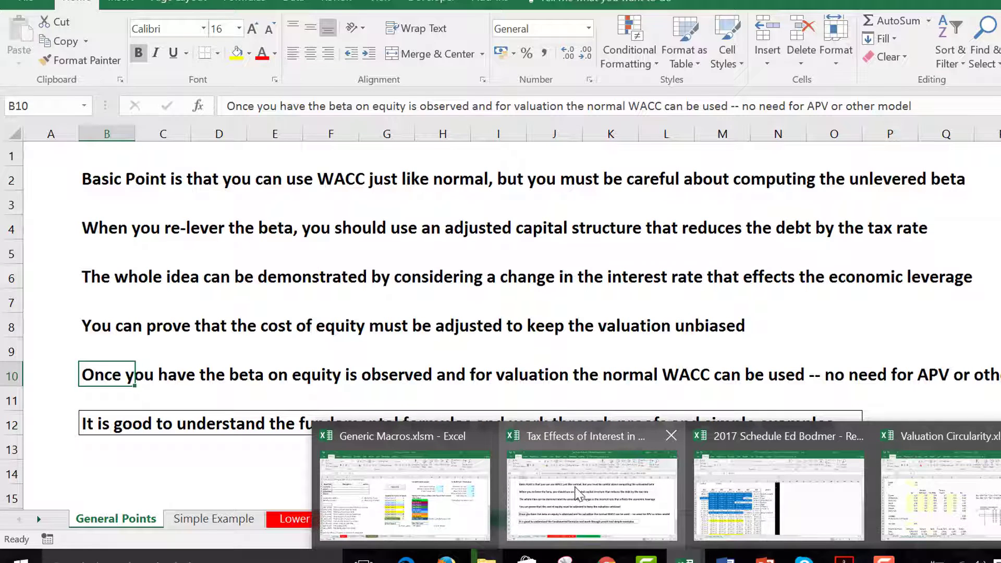
click(577, 493)
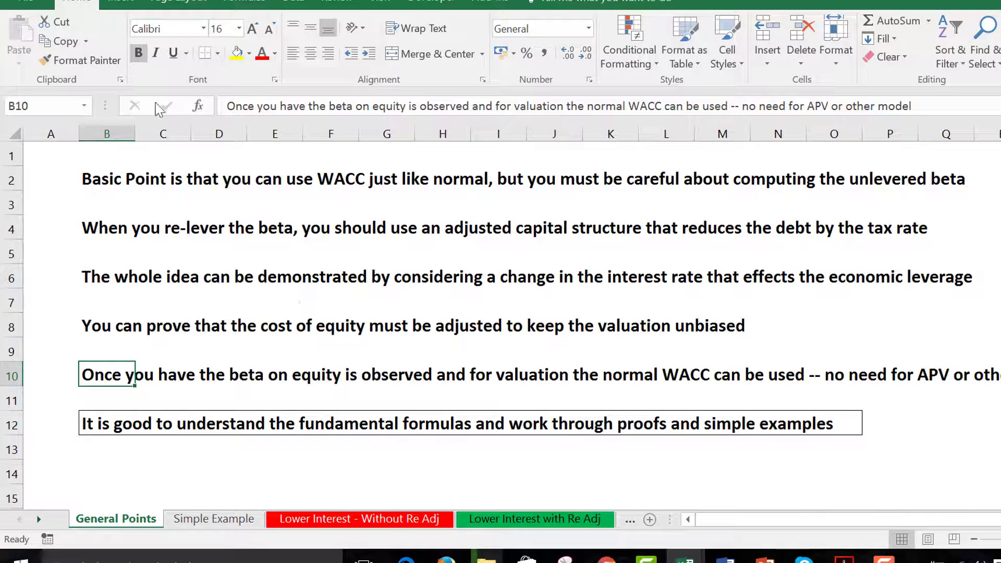
click(25, 2)
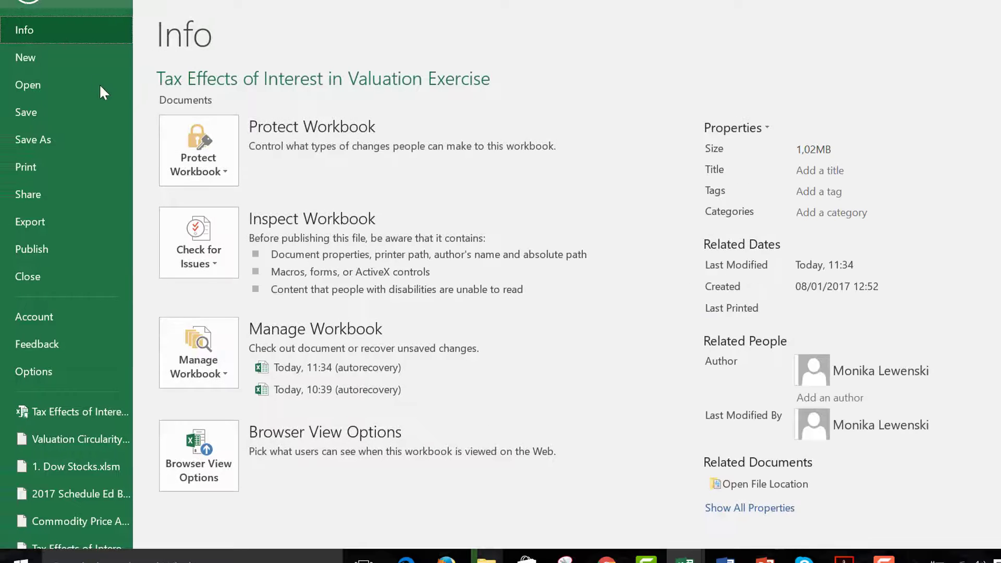
click(41, 86)
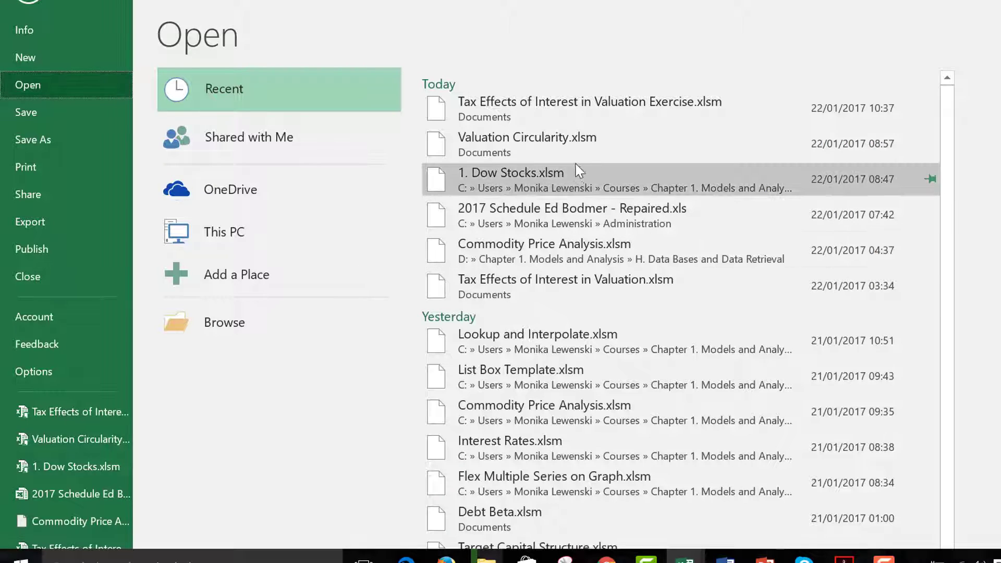
click(543, 183)
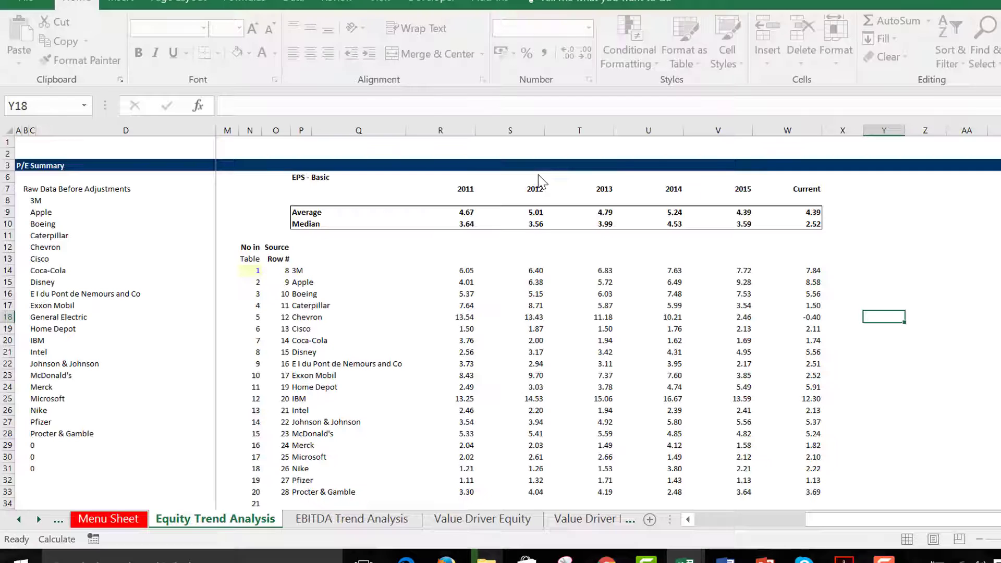
- Look through the first sheets of the Dow Stocks workbook and return to the Menu Sheet
click(539, 175)
key(ctrl+Page_Up)
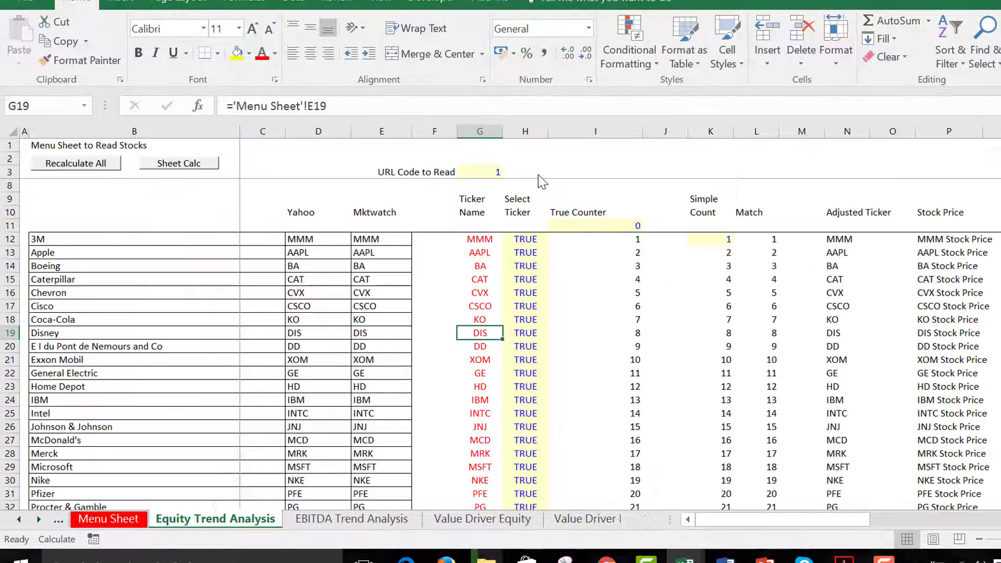
key(ctrl+Page_Up)
key(ctrl+Page_Up)
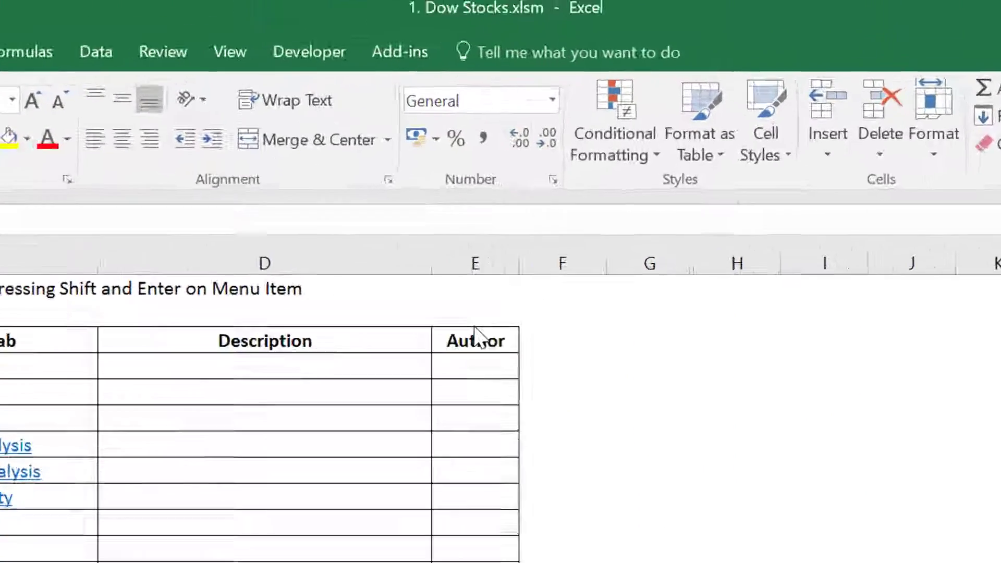
key(ctrl+Page_Down)
key(ctrl+Page_Down)
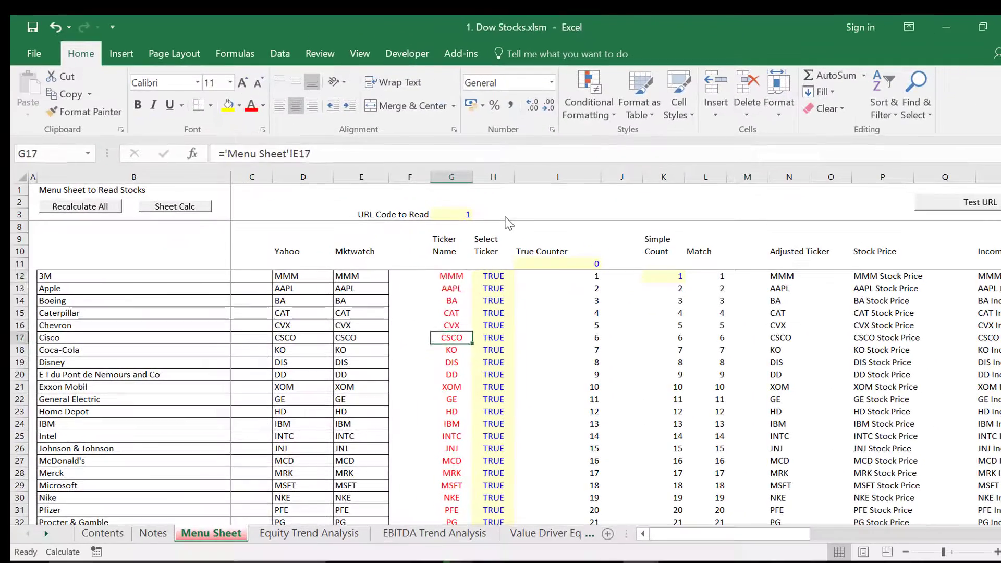
- Examine the company list, ticker names and data-reading controls on the Menu Sheet
key(Up)
key(Up)
scroll(508, 223, up, 3)
key(Down)
key(Down)
key(Down)
key(Down)
key(Down)
key(Down)
key(Down)
key(Down)
key(Down)
key(Down)
key(Down)
key(Down)
key(Down)
key(Down)
key(Down)
key(Down)
key(Down)
key(Down)
key(Down)
key(Left)
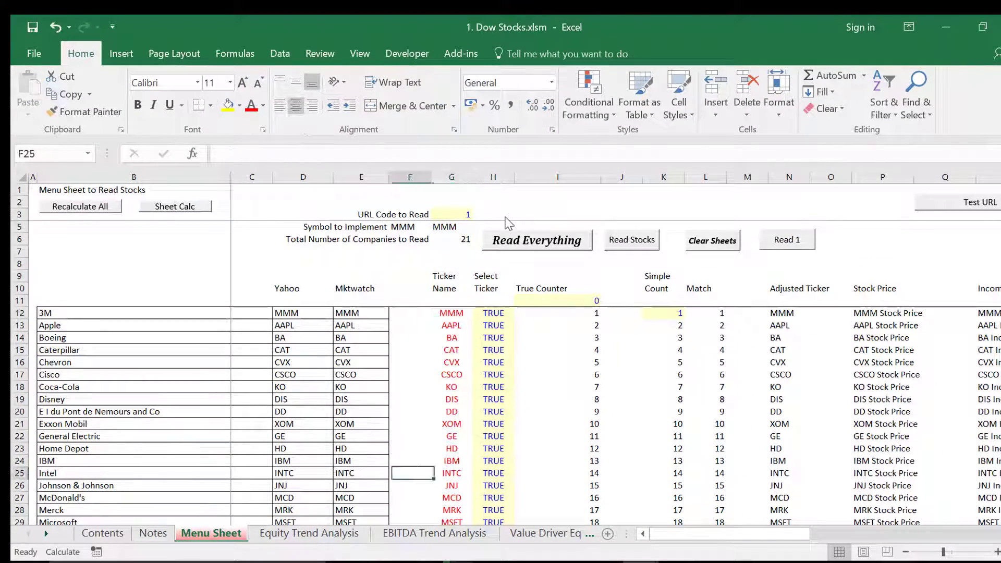
key(Left)
key(Left)
key(Right)
key(Right)
key(Right)
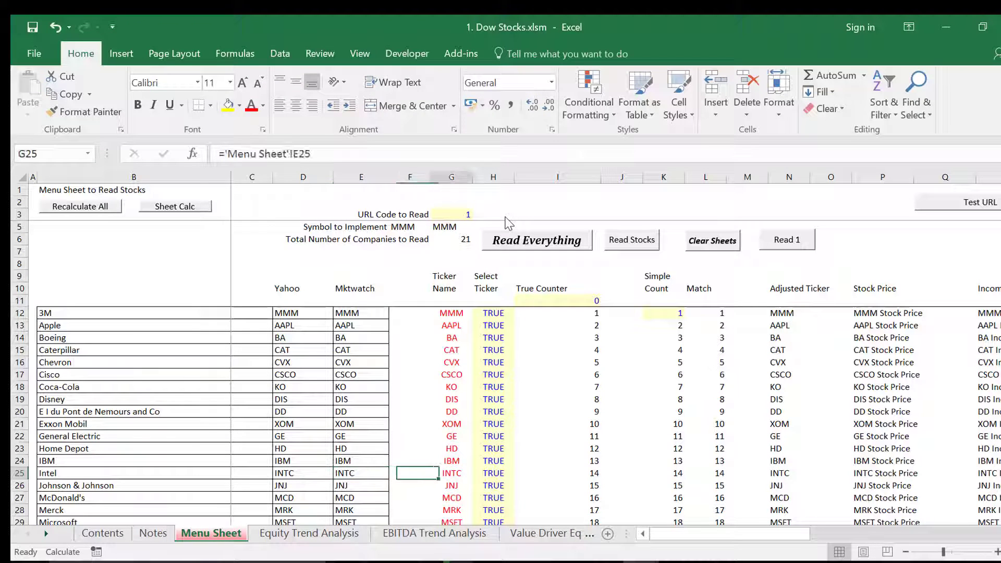
- On the Equity Trend Analysis sheet, change the displayed metric to Forward P/E - Ending Stock Price
key(ctrl+Page_Down)
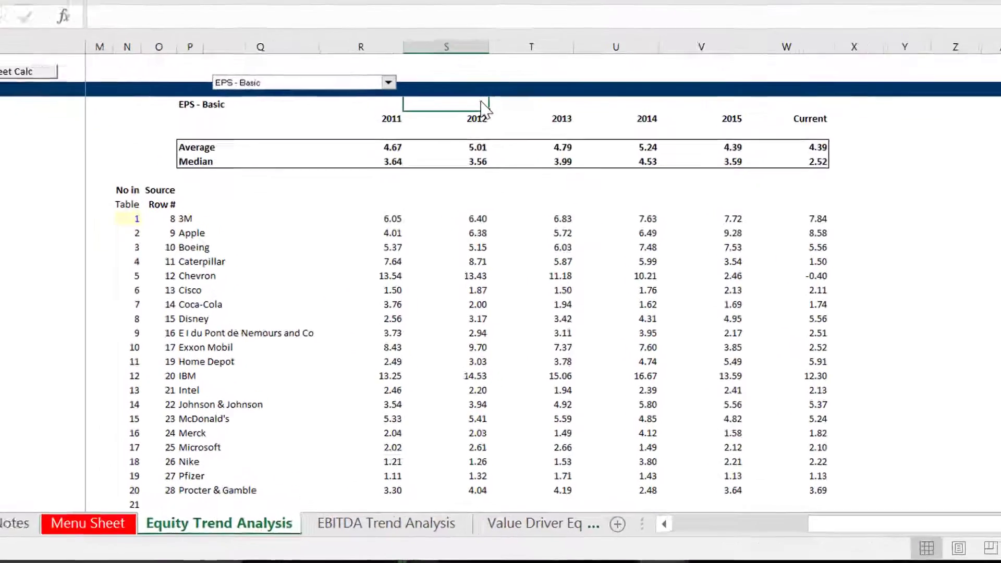
key(Down)
key(Down)
key(Down)
key(Down)
key(Down)
key(Down)
key(Down)
key(Down)
key(Left)
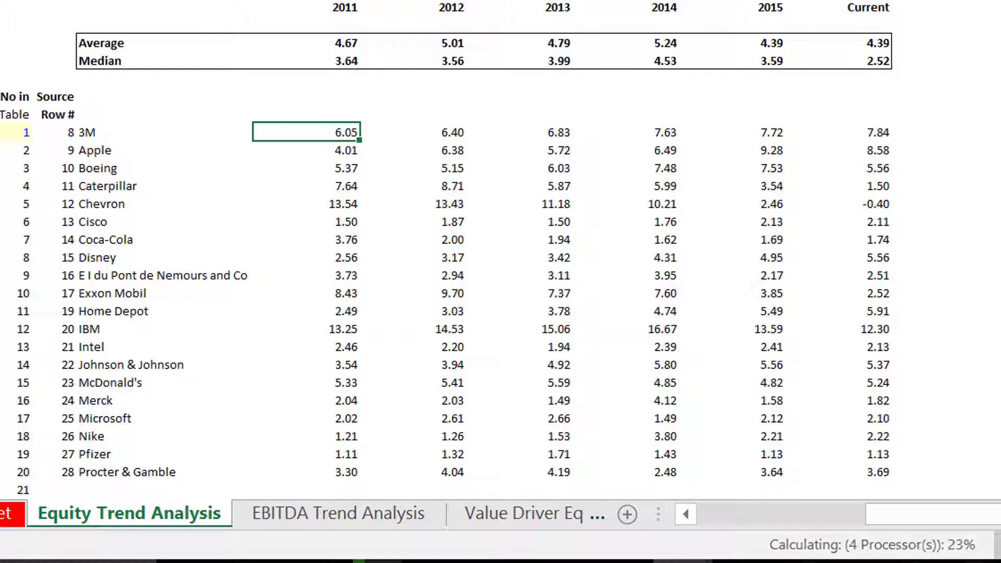
click(264, 1)
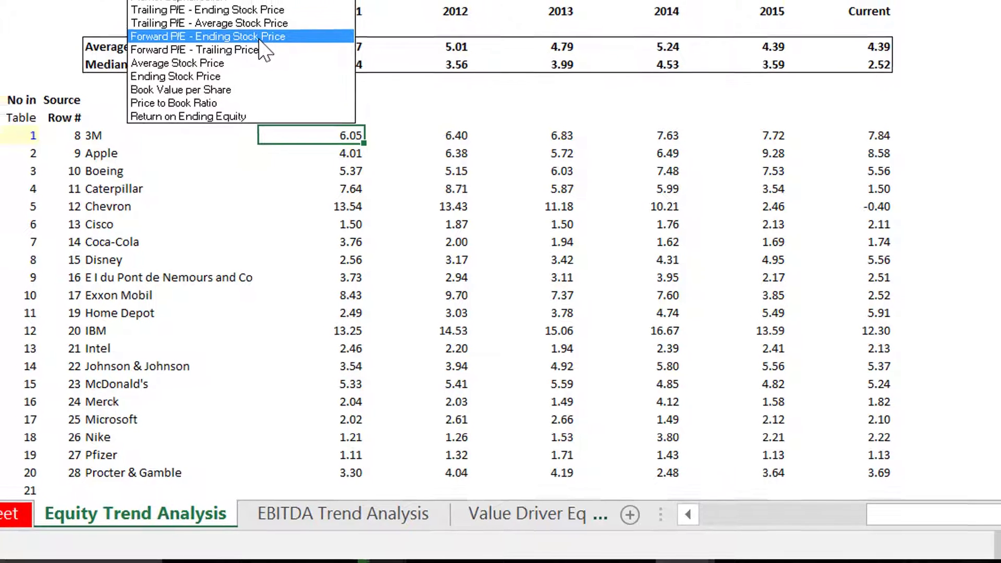
key(Escape)
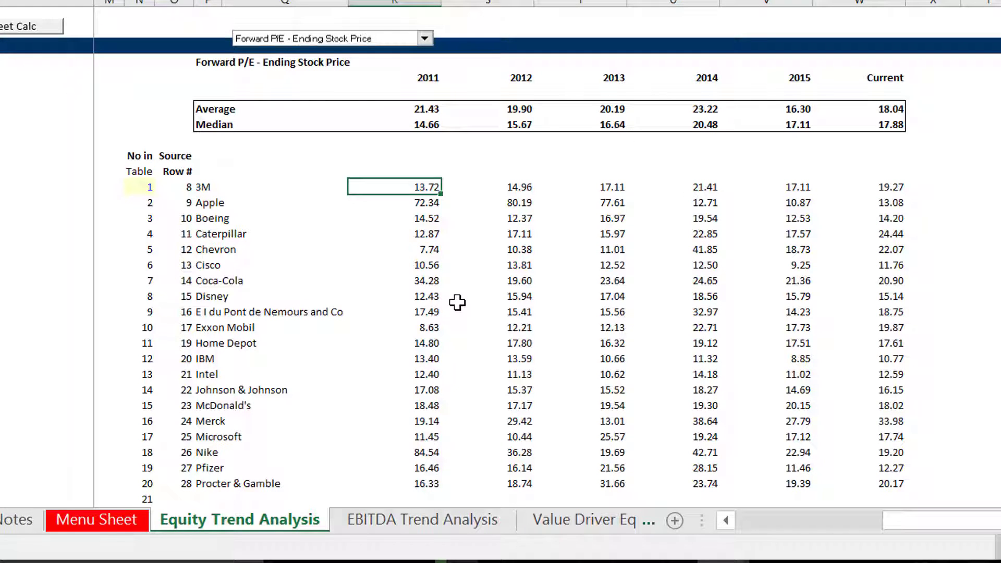
- Examine Disney's forward P/E ratios from 2011 to Current by highlighting its row in the table
key(Down)
key(Down)
key(Down)
key(Down)
key(Down)
key(Down)
key(Down)
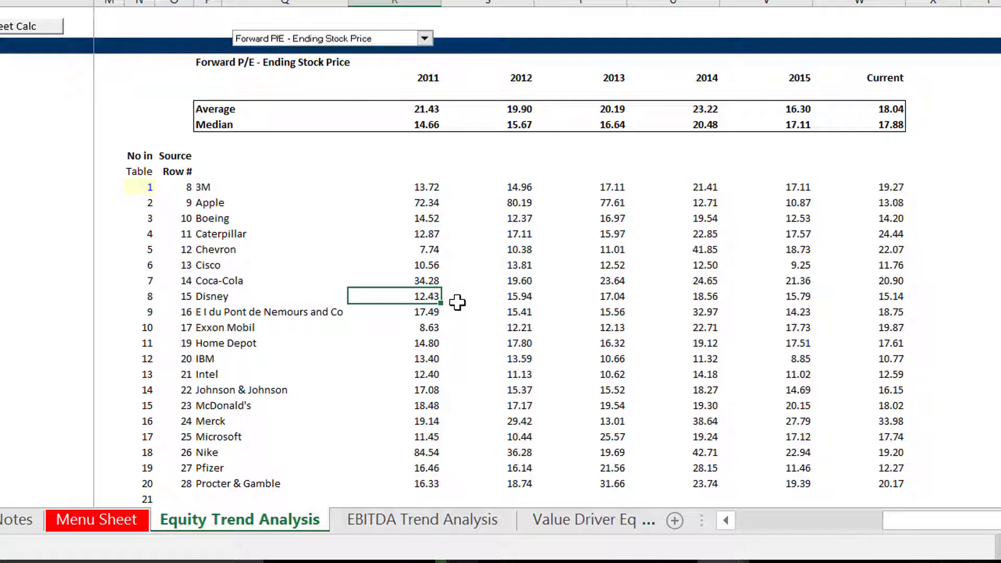
key(shift+Right)
key(shift+Right)
key(shift+Right)
key(shift+Right)
key(shift+Right)
key(Left)
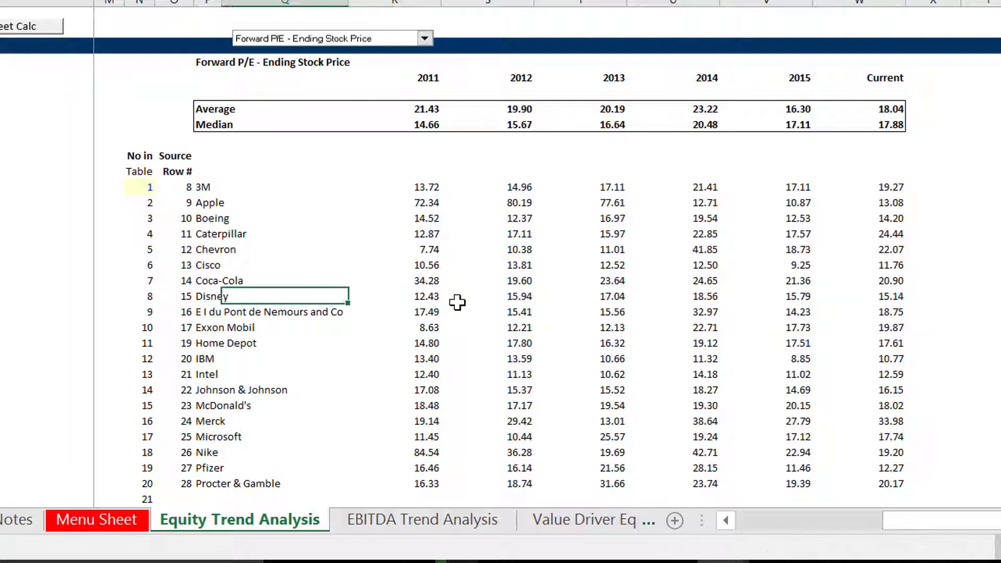
key(Right)
key(Right)
key(Left)
key(Left)
key(Left)
key(Left)
key(shift+Right)
key(shift+Right)
key(shift+Right)
key(shift+Right)
key(shift+Right)
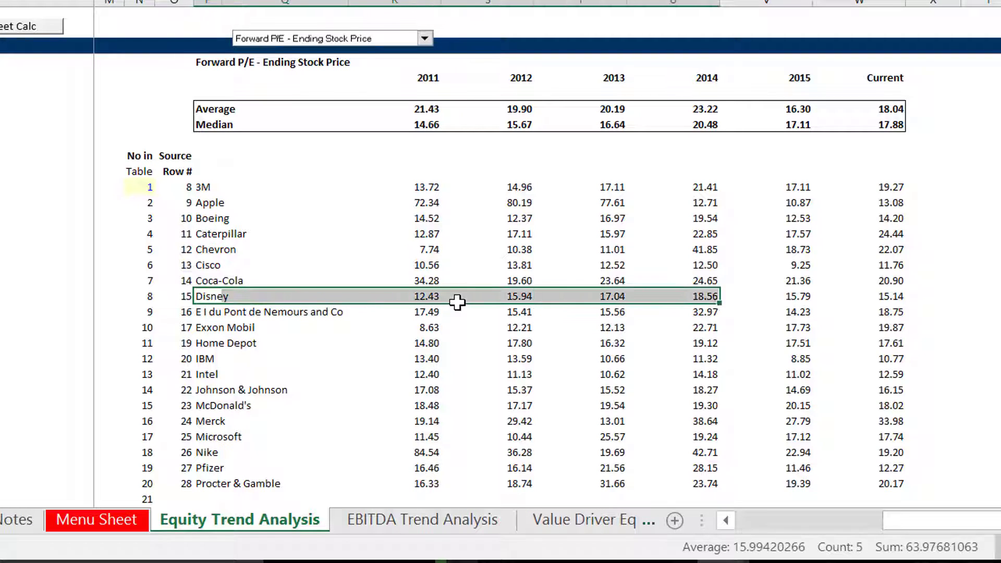
key(shift+Right)
key(shift+Right)
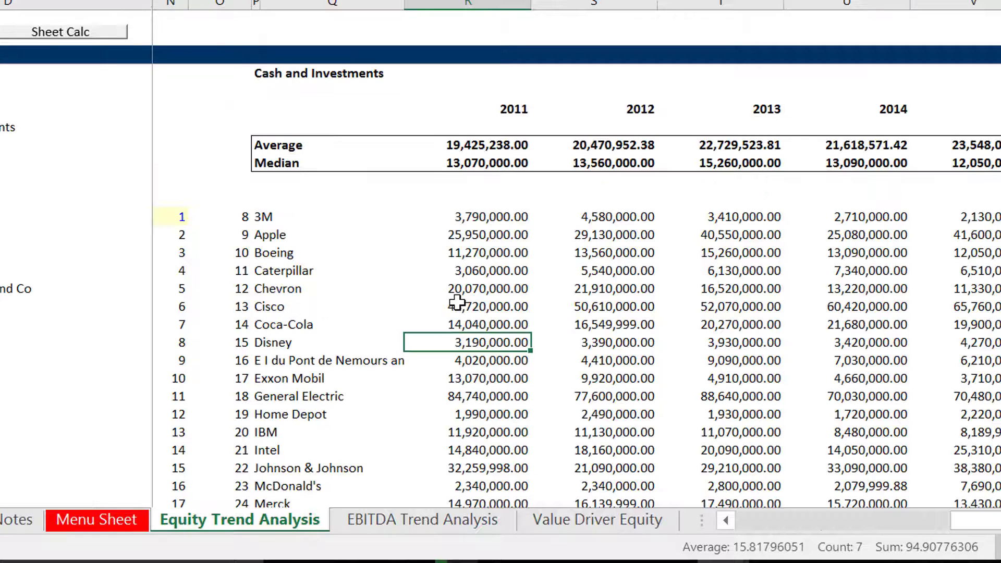
- On the EBITDA Trend Analysis sheet, change the displayed metric to Pre-tax ROIC
key(ctrl+Page_Down)
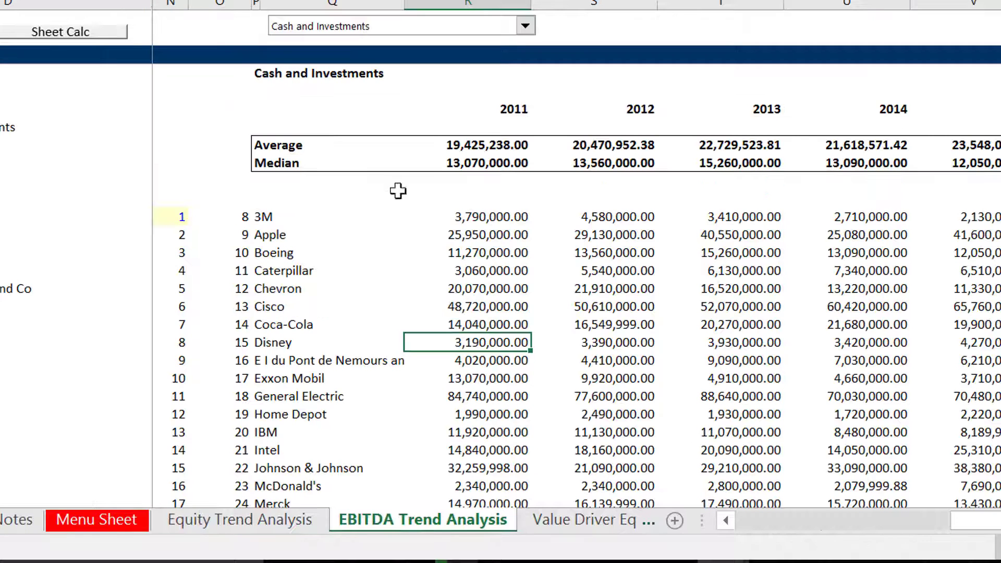
click(524, 27)
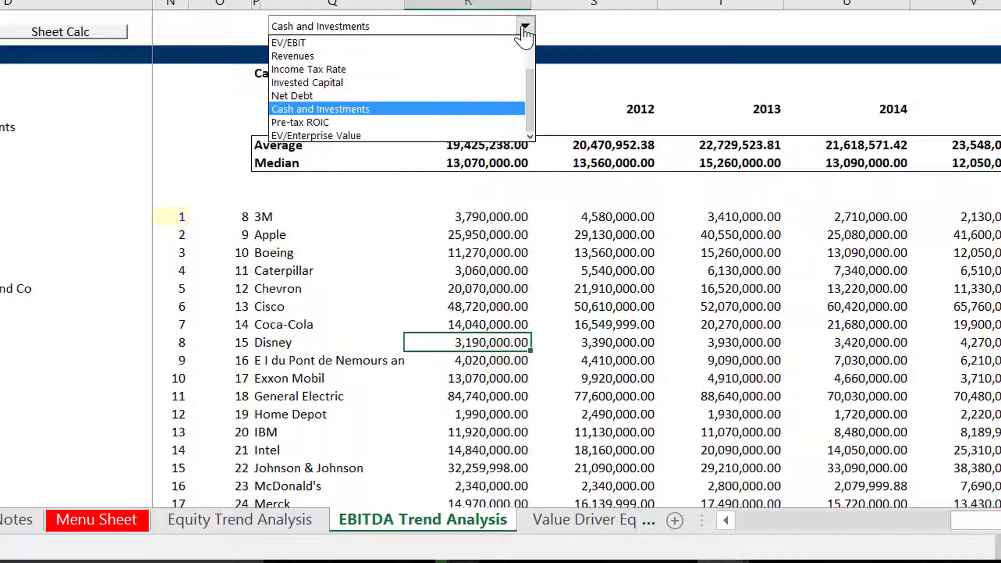
key(Down)
click(524, 27)
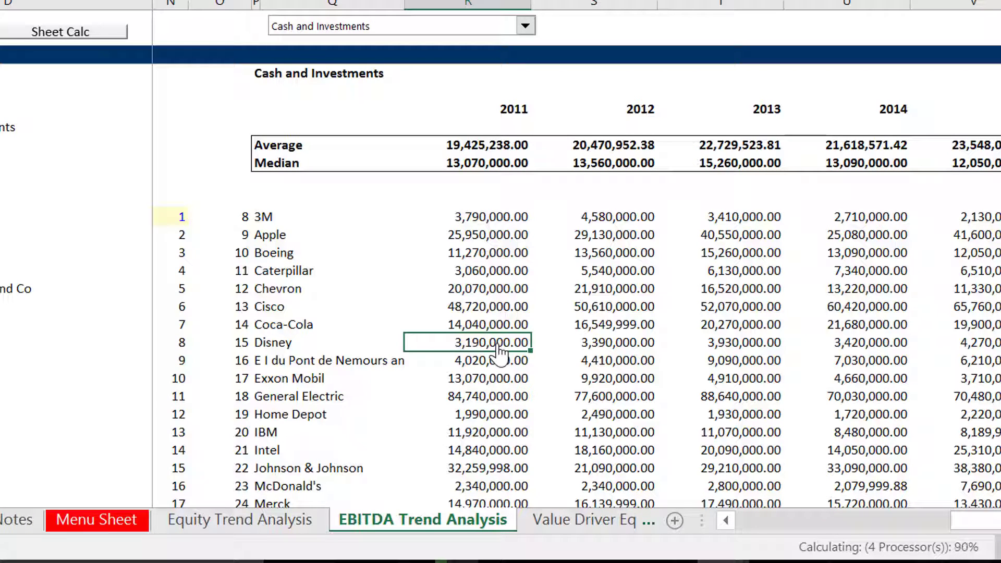
- Examine Disney's pre-tax ROIC for each year from 2011 to Current
key(Left)
key(Right)
key(shift+Right)
key(shift+Right)
key(shift+Right)
key(shift+Right)
key(shift+Right)
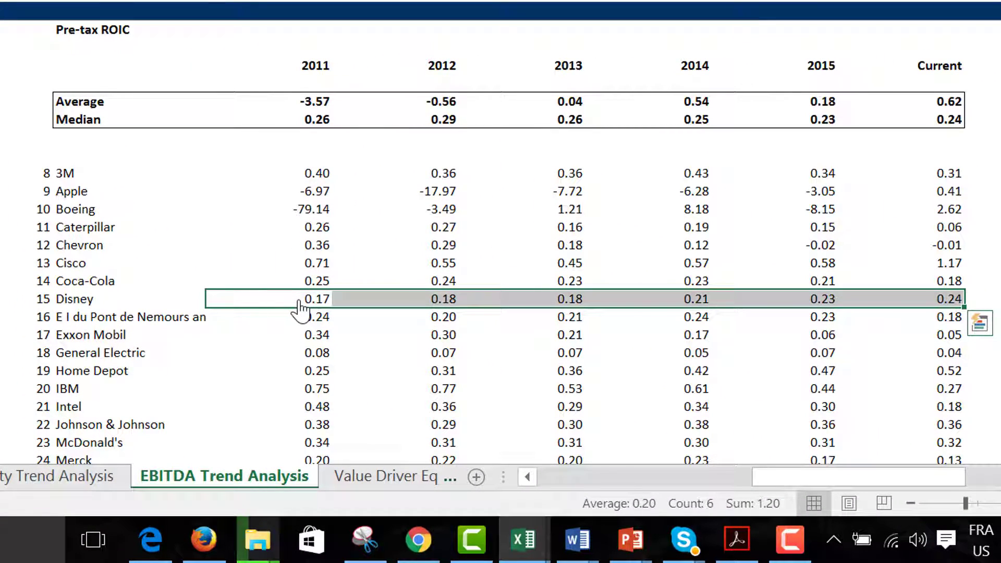
key(Right)
key(Right)
key(Right)
key(Right)
key(Right)
key(Left)
key(Left)
key(Left)
key(Left)
key(Left)
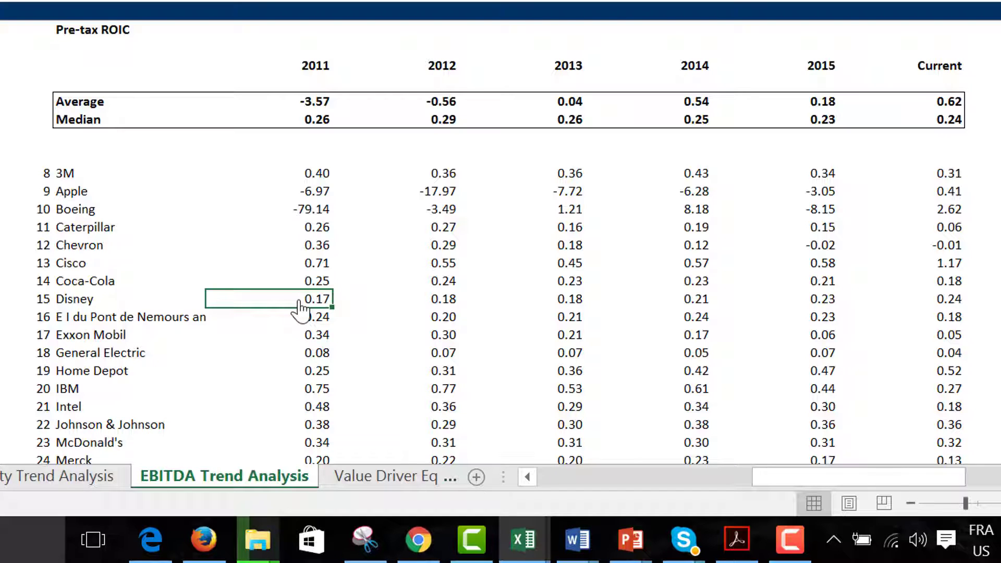
- Look over the MB and ROE and the EV to Inv Cap and ROI analyses, continuing to the Dividend Discount sheet
key(ctrl+Page_Down)
key(ctrl+Page_Down)
key(ctrl+Page_Down)
key(ctrl+Page_Down)
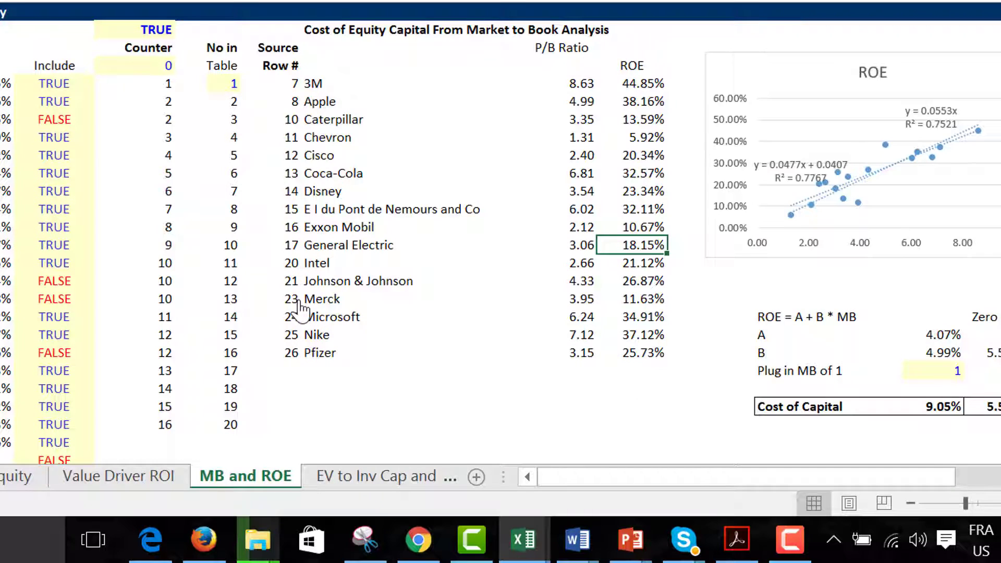
key(ctrl+Page_Down)
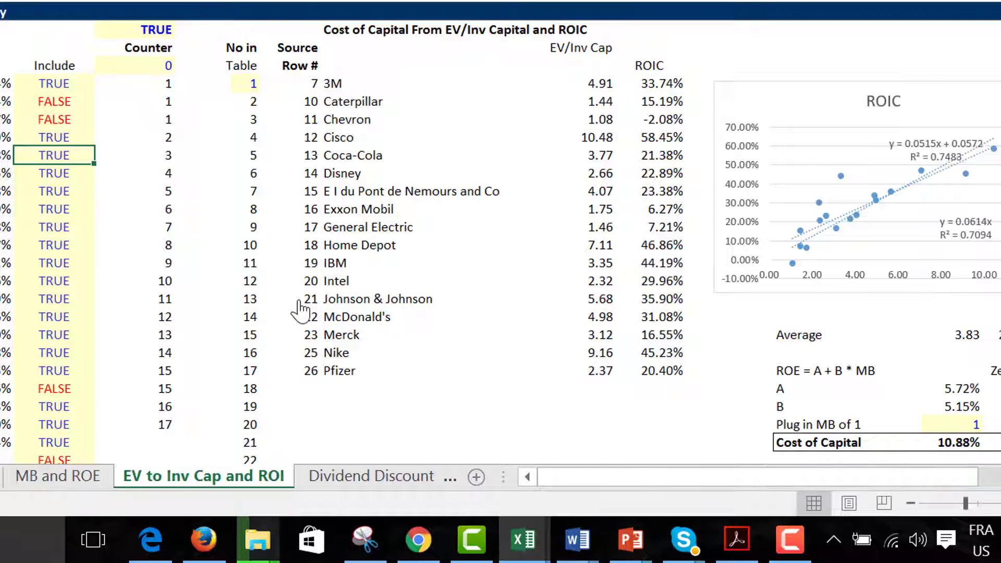
key(ctrl+Page_Down)
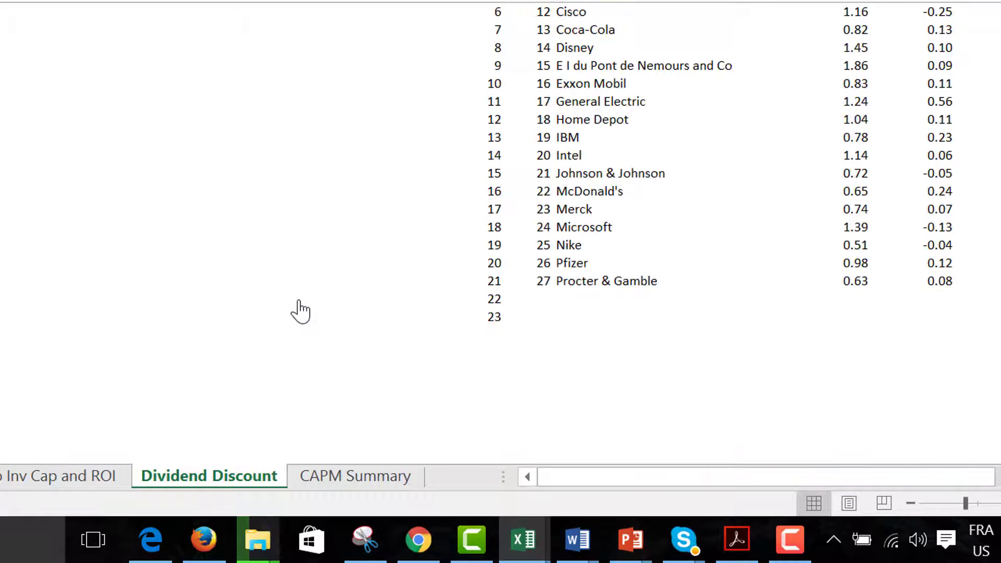
- Open the CAPM Summary sheet and look over the Cost of Equity and Overall Cost of Capital table
key(ctrl+Page_Down)
key(Up)
key(Up)
key(Up)
key(Up)
key(Up)
key(Up)
key(Up)
key(Up)
key(Up)
key(Up)
key(Up)
key(Up)
key(Up)
key(Up)
key(Up)
key(Up)
key(Up)
key(Up)
key(Up)
key(Up)
key(Up)
key(Up)
key(Up)
key(Left)
key(Left)
key(Left)
key(Left)
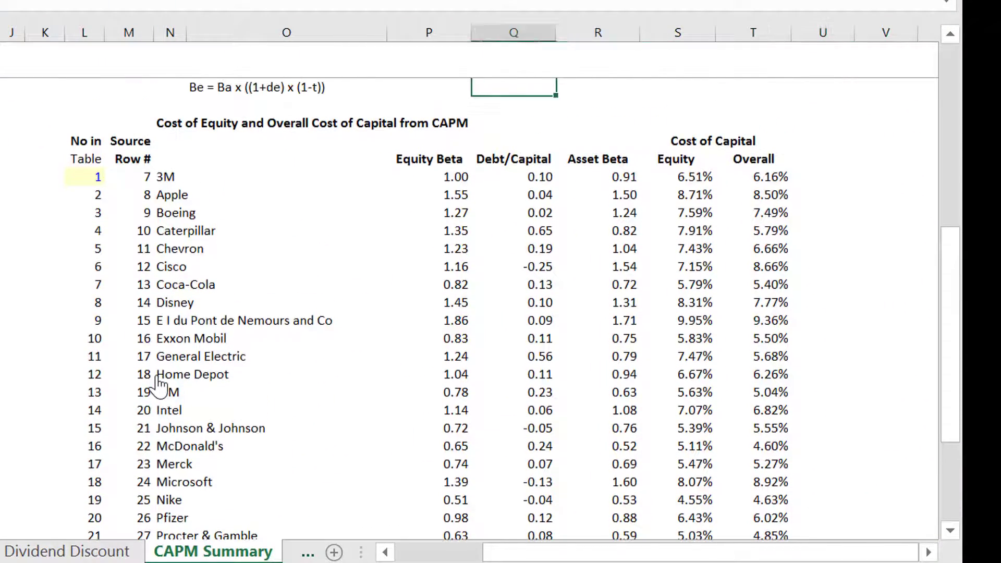
- Examine 3M's equity beta, debt/capital and asset beta in the CAPM cost of capital table
key(Left)
key(Down)
key(Down)
key(Down)
key(Down)
key(Down)
key(Right)
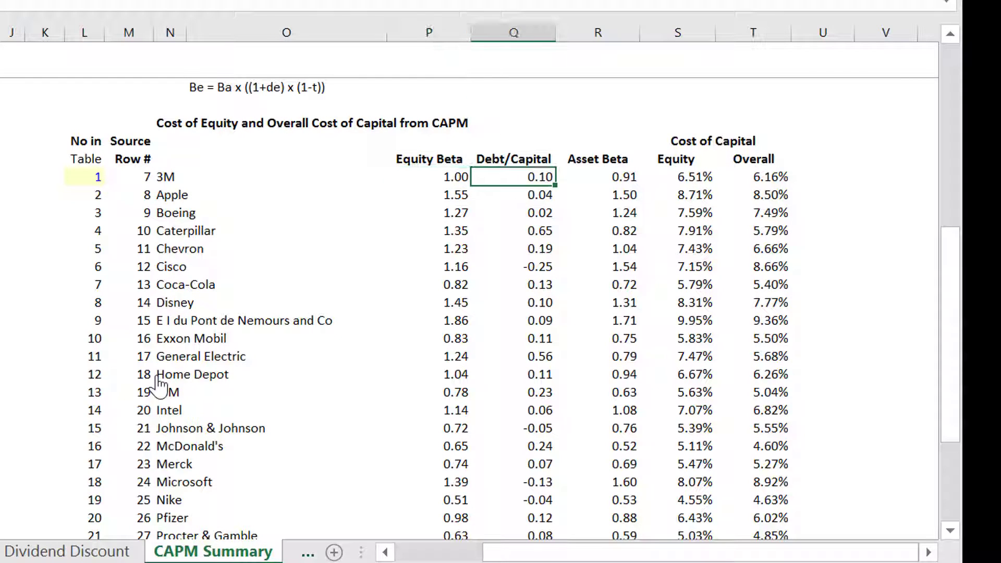
key(Right)
key(Right)
key(Left)
key(Left)
key(Left)
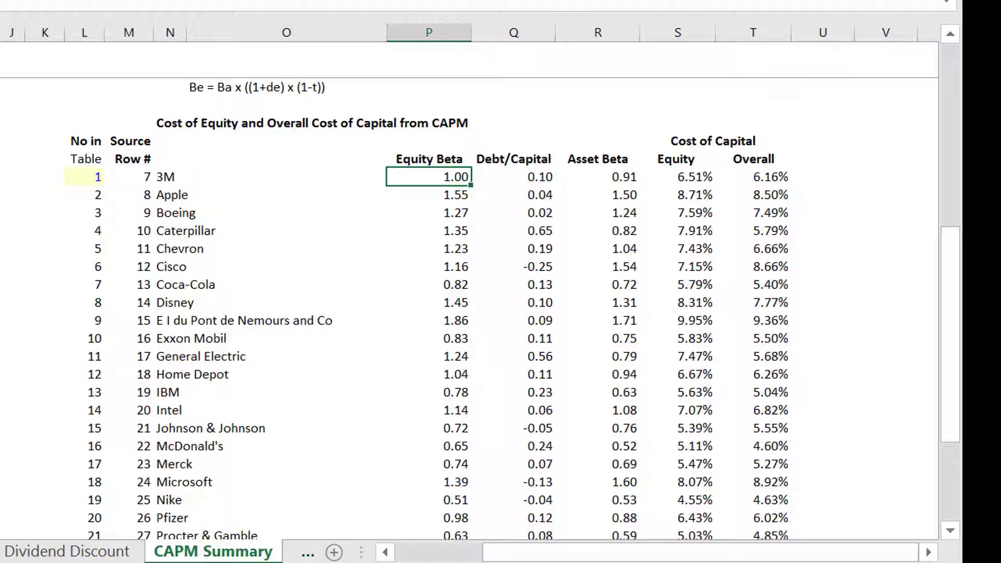
- Close the Dow Stocks workbook without saving its changes, returning to the Unlever and Re-lever Beta sheet
key(ctrl+w)
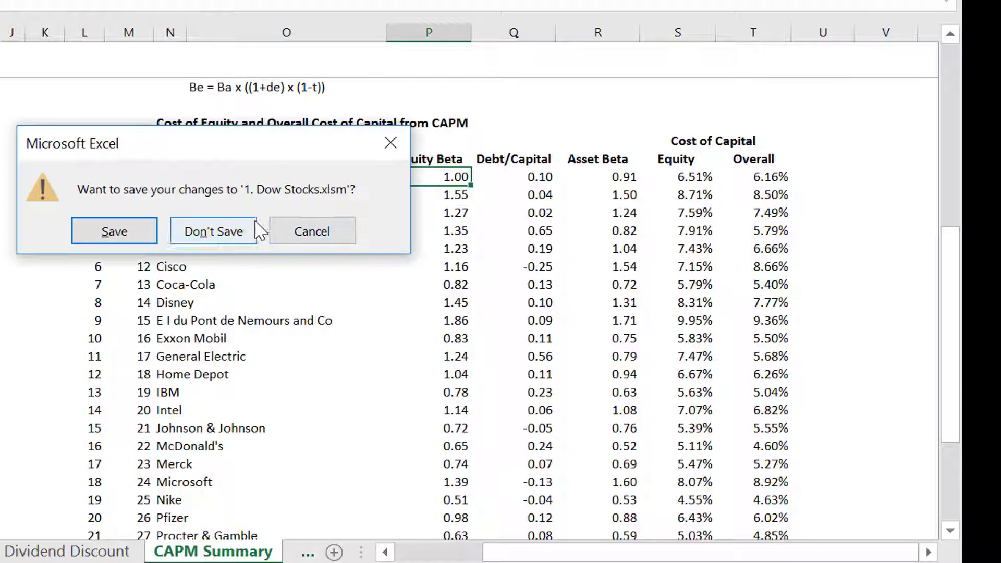
key(Escape)
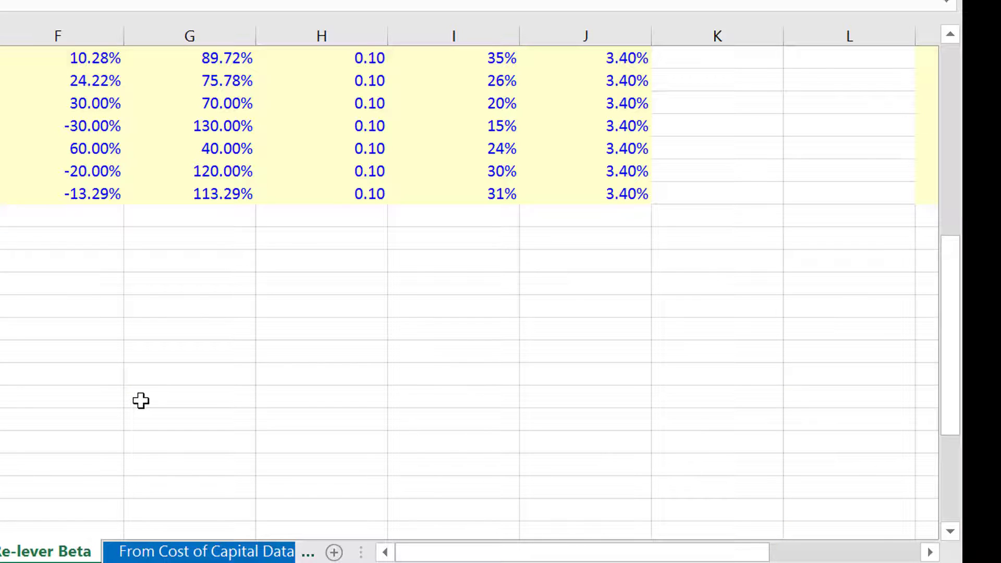
key(ctrl+Page_Up)
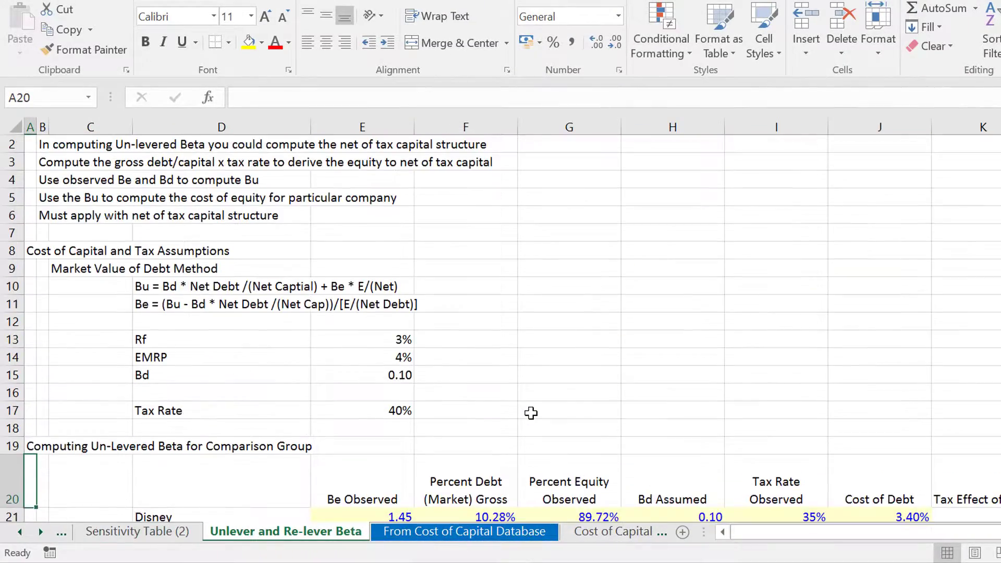
- Look over the tax and cost of capital assumptions and the comparison group table on the Unlever and Re-lever Beta sheet
key(Down)
key(Down)
key(Down)
key(Down)
key(Down)
key(Down)
key(Down)
key(Down)
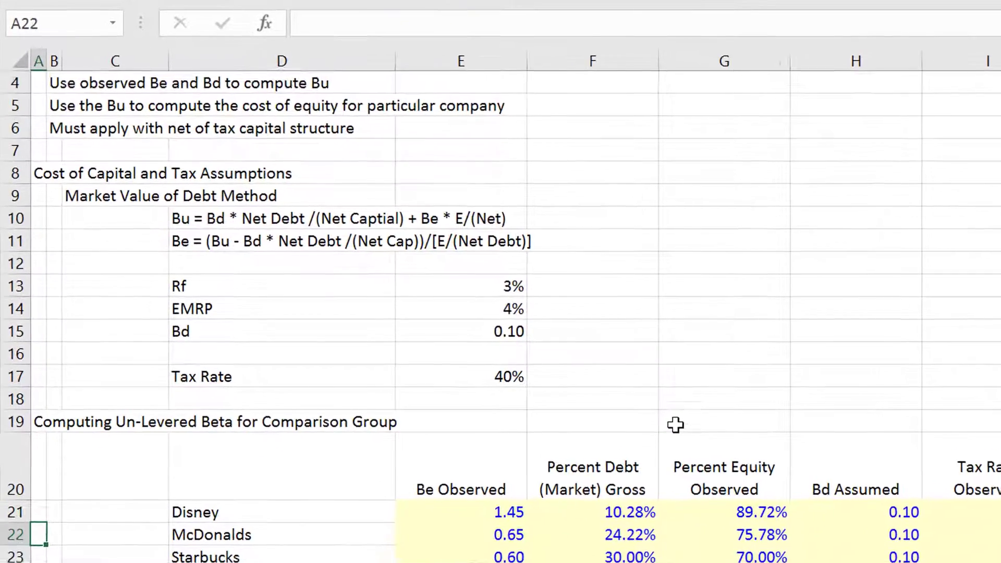
key(Down)
key(Down)
key(Down)
key(Down)
key(Down)
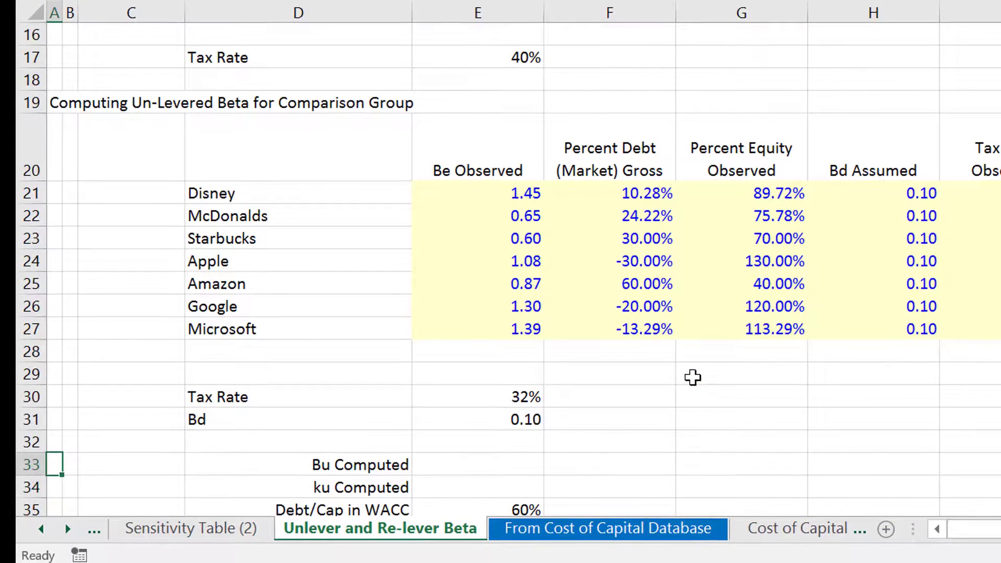
- Review the companies in the un-levered beta comparison group, from Disney down to Microsoft
key(Up)
key(Up)
key(Up)
key(Up)
key(Up)
key(Up)
key(Up)
key(Up)
key(Up)
key(Right)
key(Right)
key(Right)
key(Up)
key(Up)
key(Up)
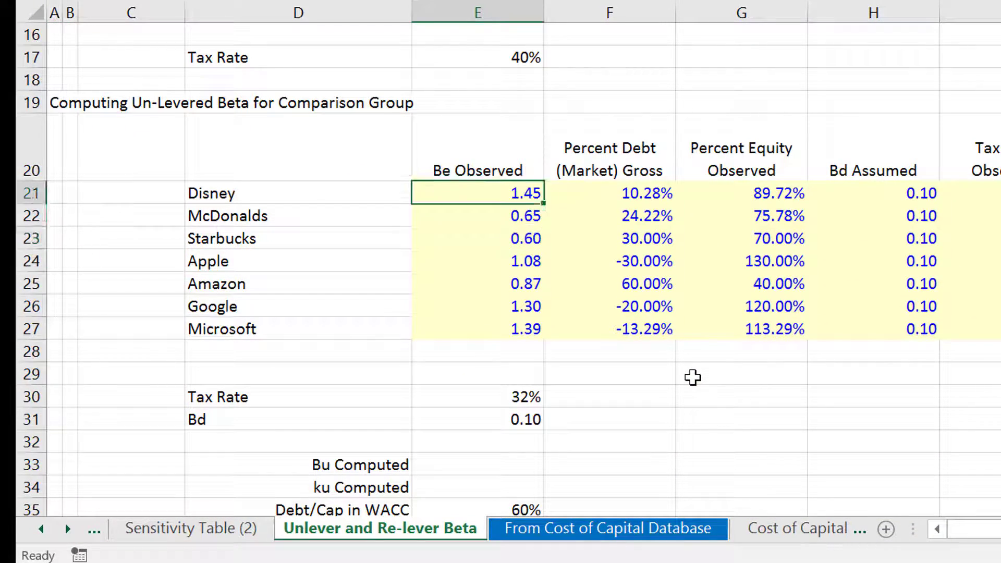
key(Left)
key(Left)
key(Right)
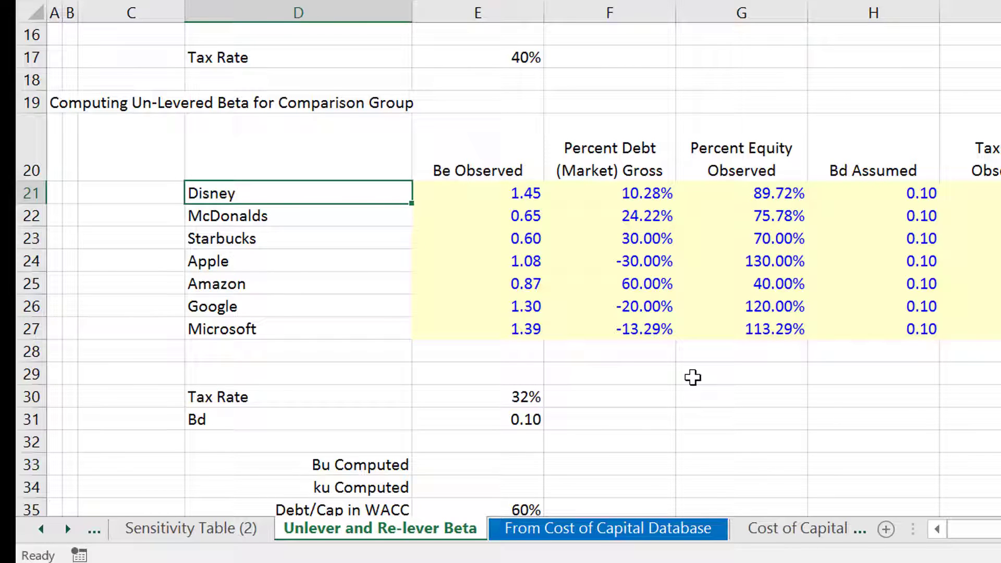
key(Down)
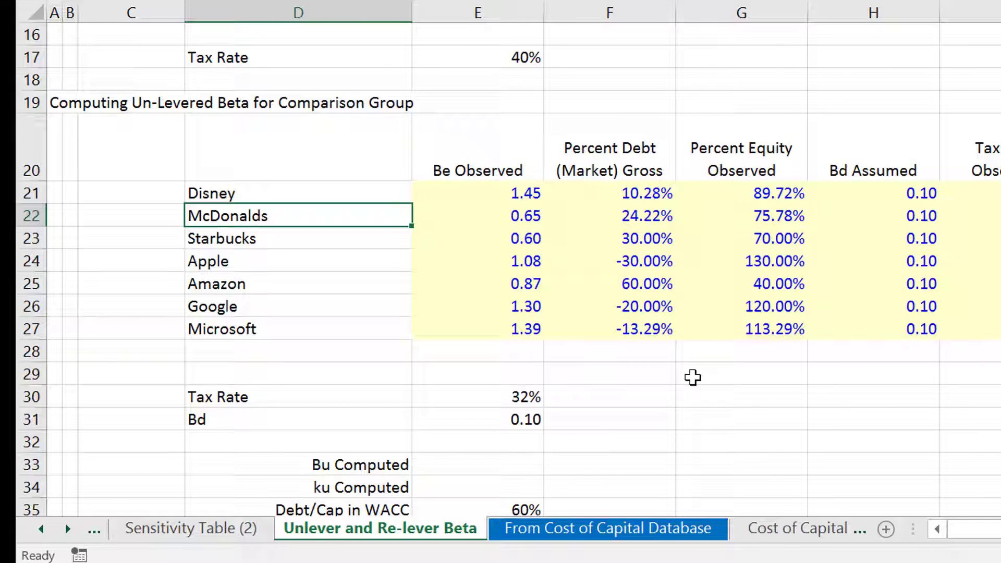
key(Down)
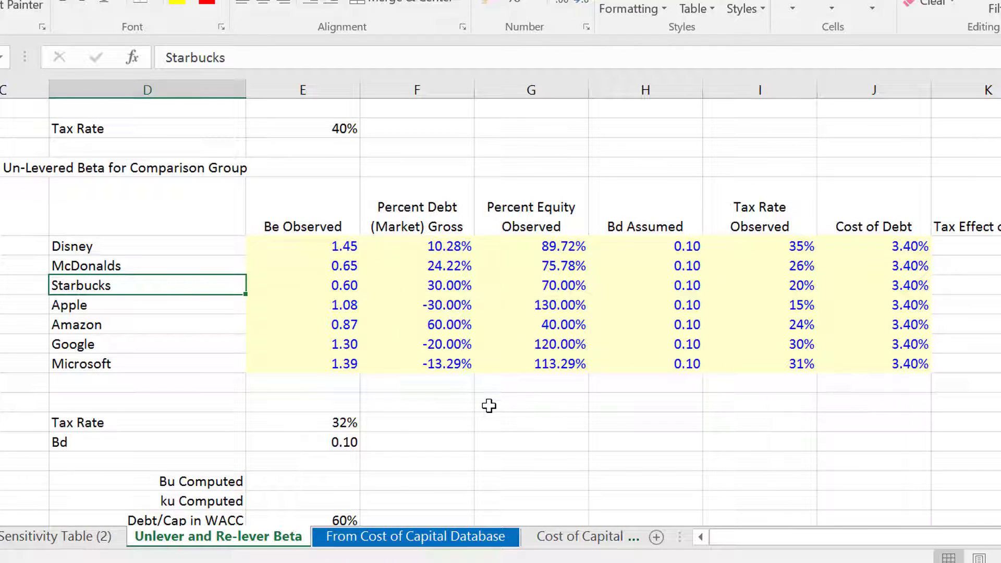
key(Down)
key(Down)
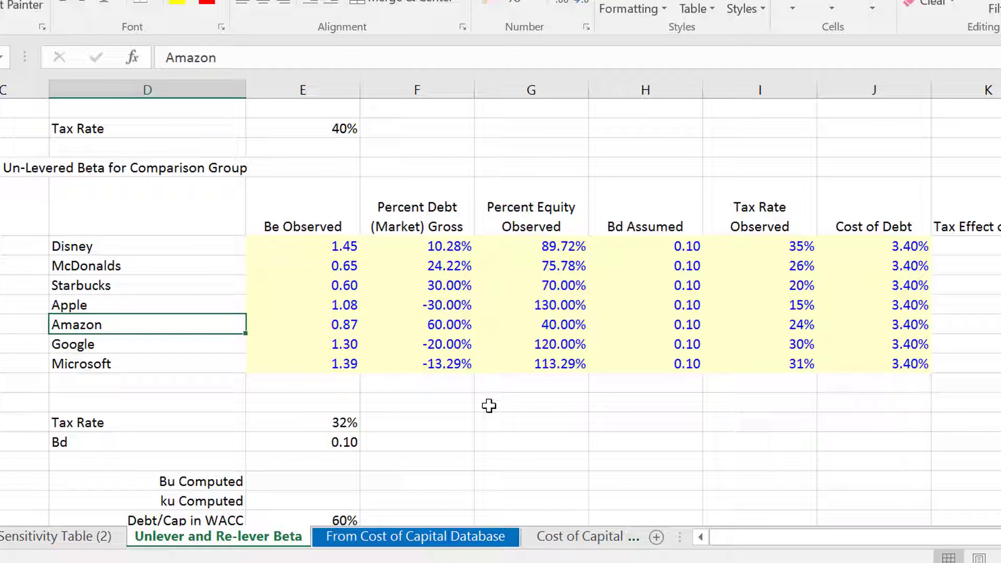
key(Down)
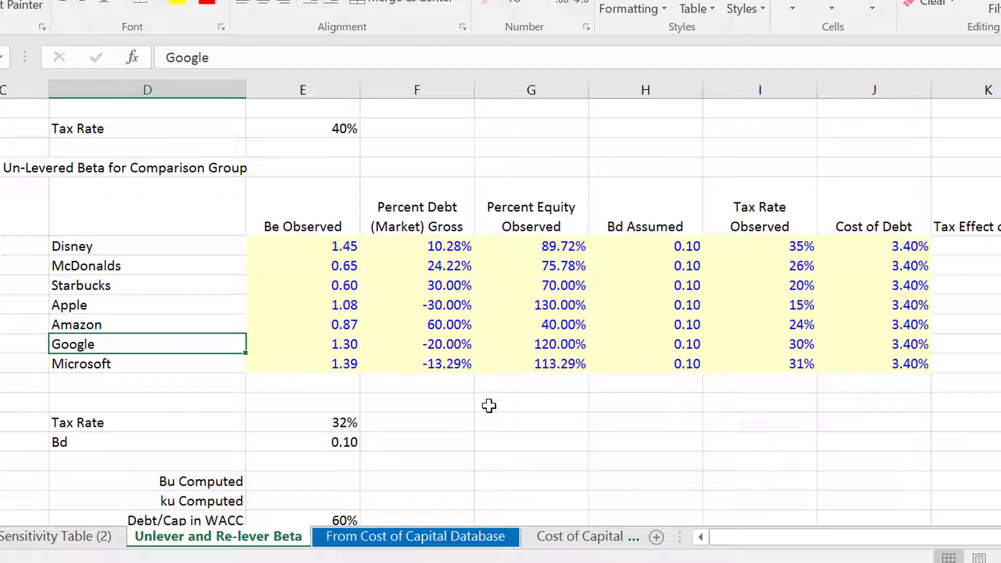
key(Down)
- Examine the Be Observed column for the comparison group companies
key(Right)
key(Right)
key(Up)
key(Left)
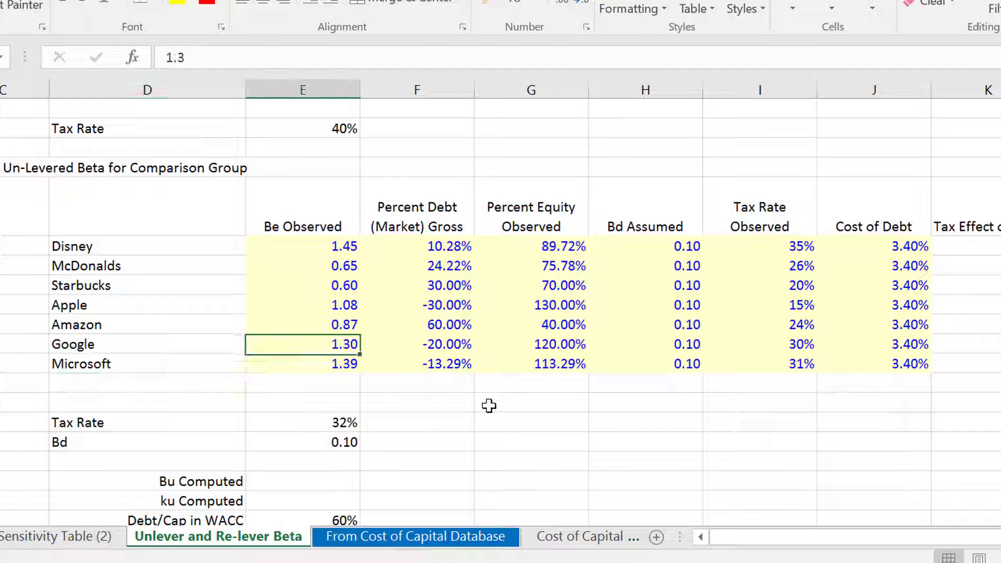
key(Right)
key(Up)
key(Up)
key(Up)
key(Up)
key(Up)
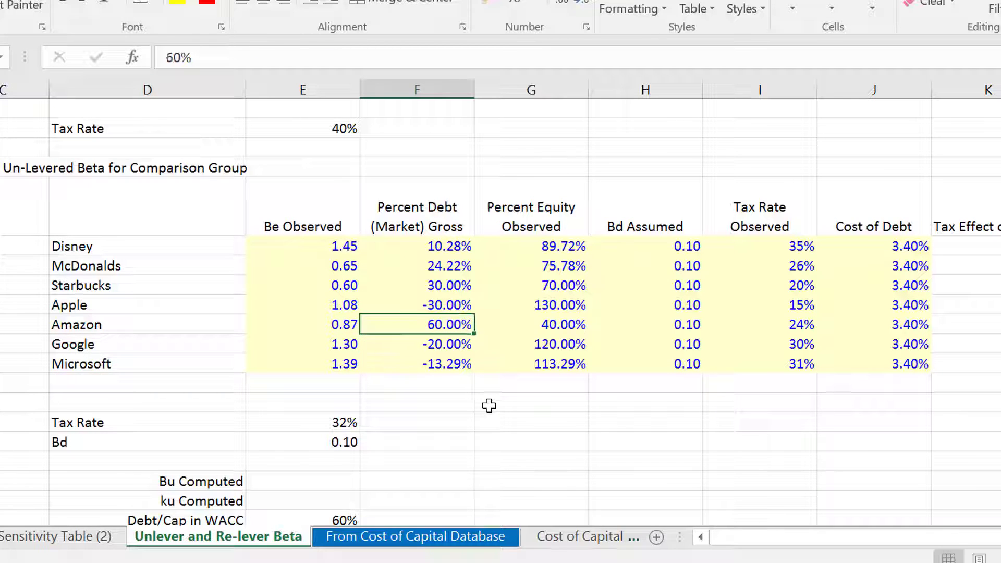
key(Left)
key(Up)
key(Down)
key(Up)
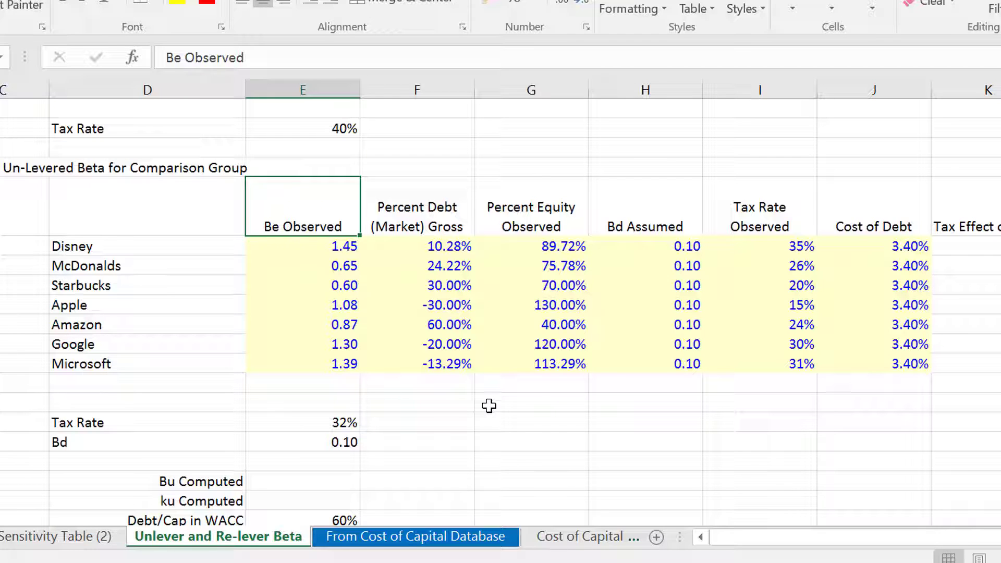
- Examine the Percent Debt (Market) Gross column, checking Apple, Google and Microsoft
key(Right)
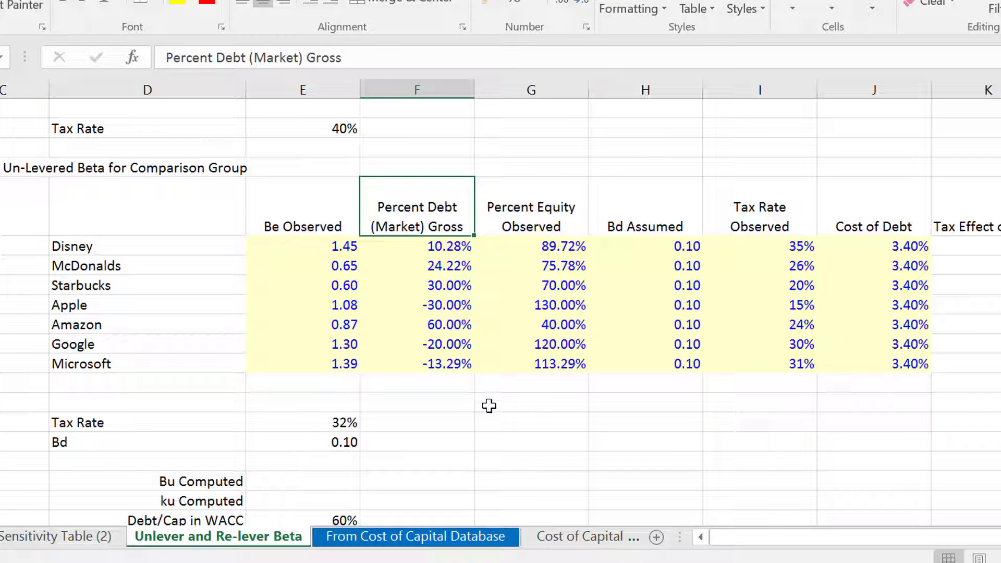
key(Down)
key(Down)
key(Down)
key(Down)
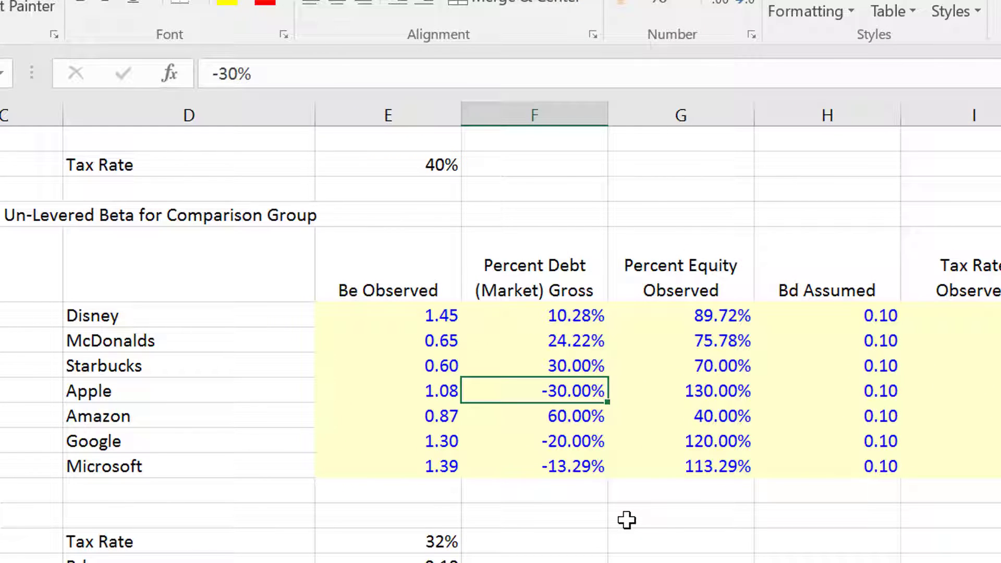
key(Down)
key(Down)
key(Down)
key(Up)
key(Up)
key(Up)
key(Up)
key(Up)
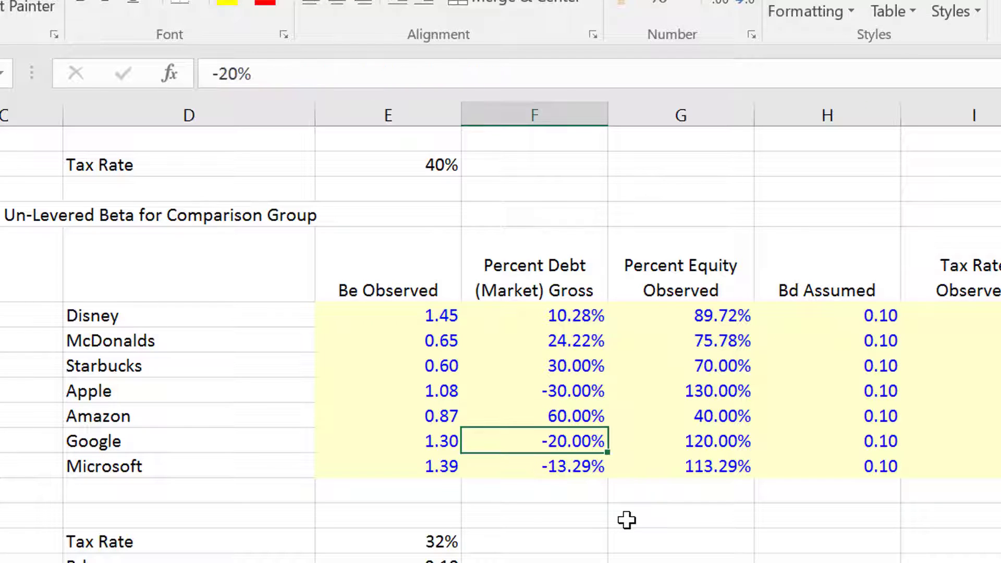
- Examine the Percent Equity Observed column, ending on the formula for Disney
key(Up)
key(Right)
key(Down)
key(Down)
key(Down)
key(Down)
key(Left)
key(Right)
key(Up)
key(Up)
key(Up)
key(Up)
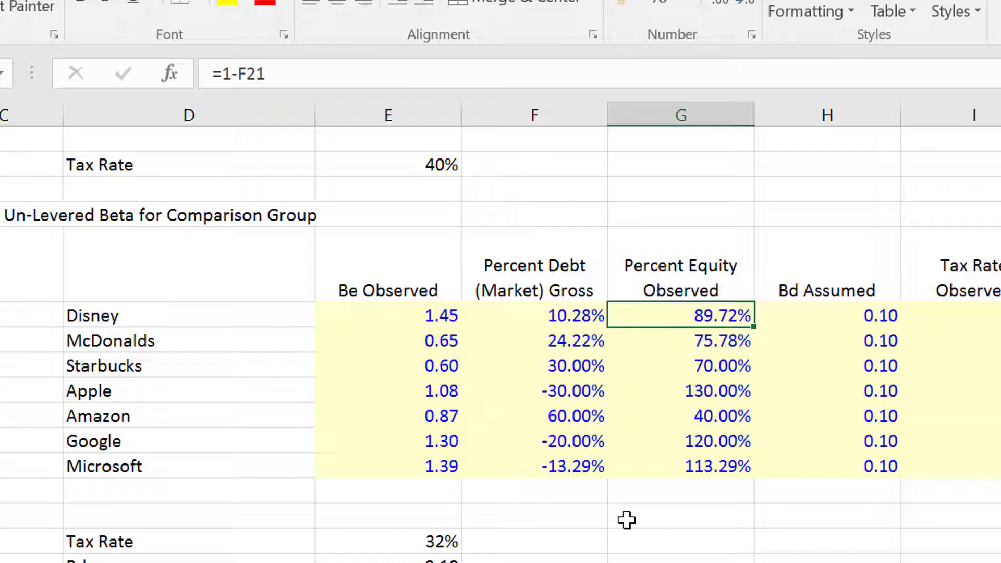
- Enter =1-F21 as Disney's Percent Equity Observed and fill the formula down to Microsoft
key(Left)
key(Right)
text(=1-)
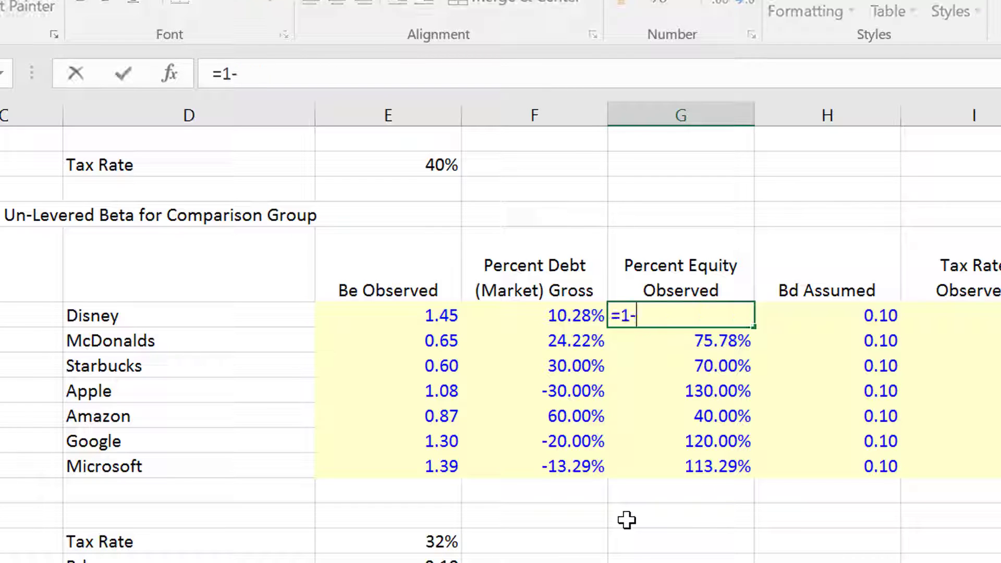
key(Left)
key(Return)
key(Up)
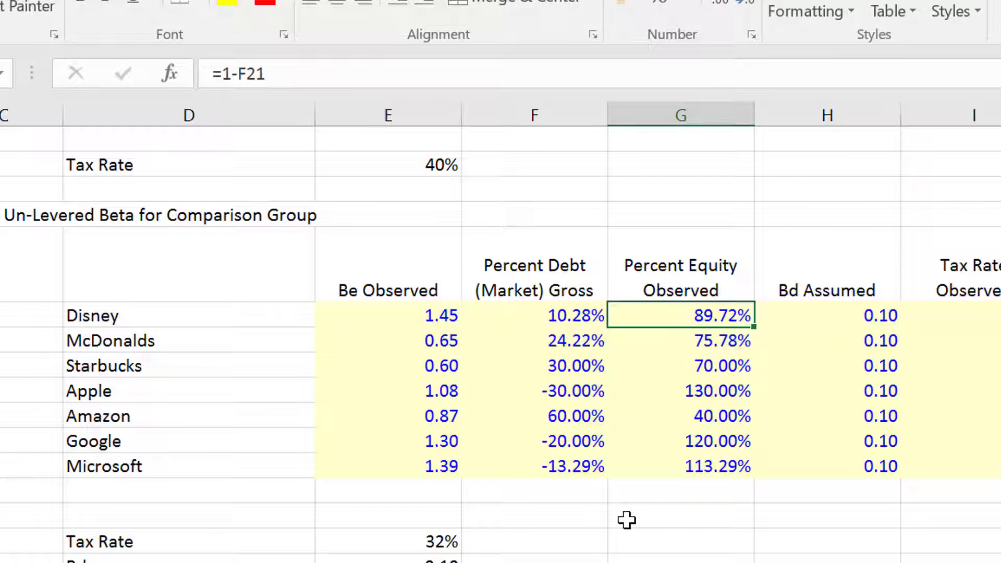
double_click(759, 329)
- Examine the Bd Assumed formula for Disney and the observed tax rates of the comparison companies
key(Right)
key(Right)
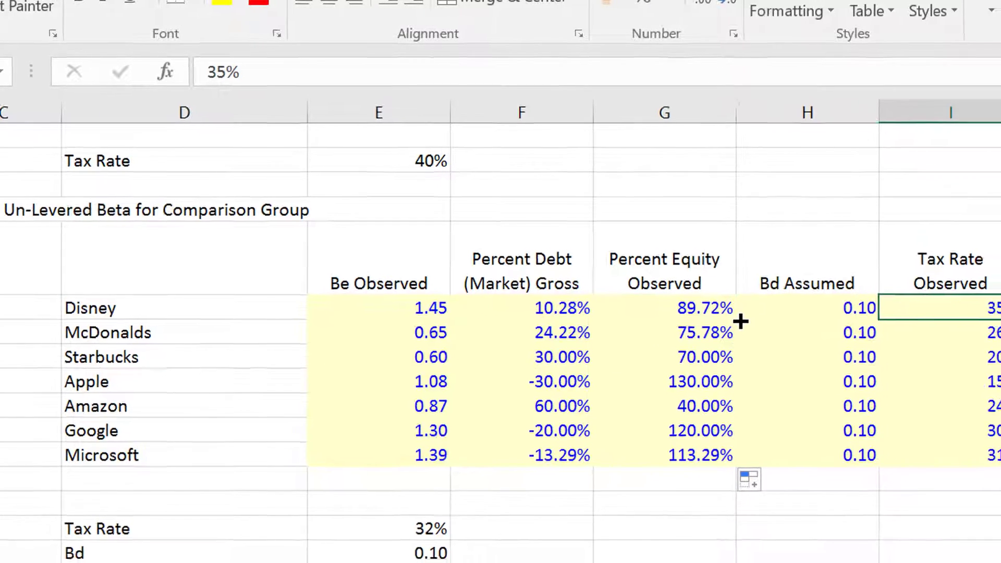
key(Left)
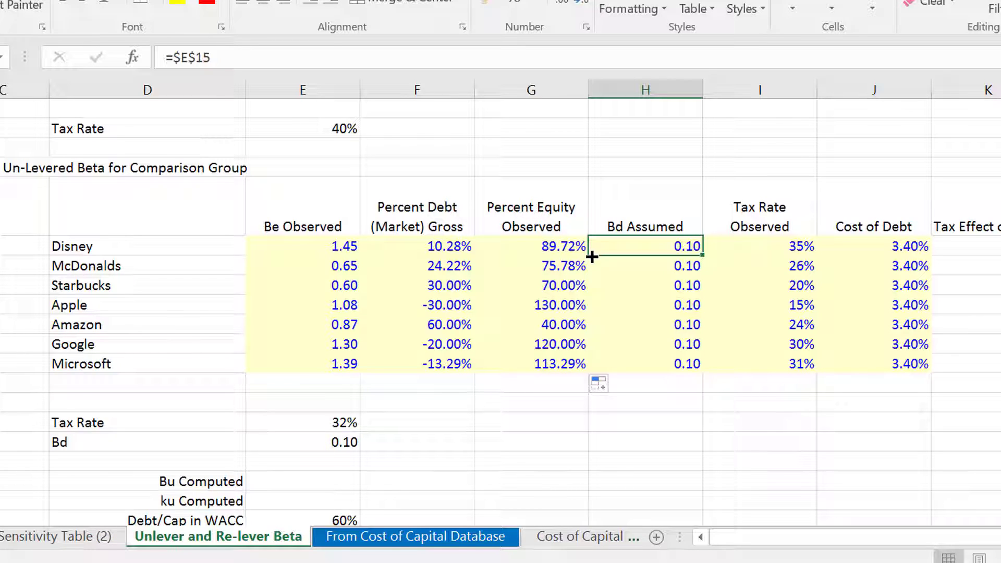
key(Right)
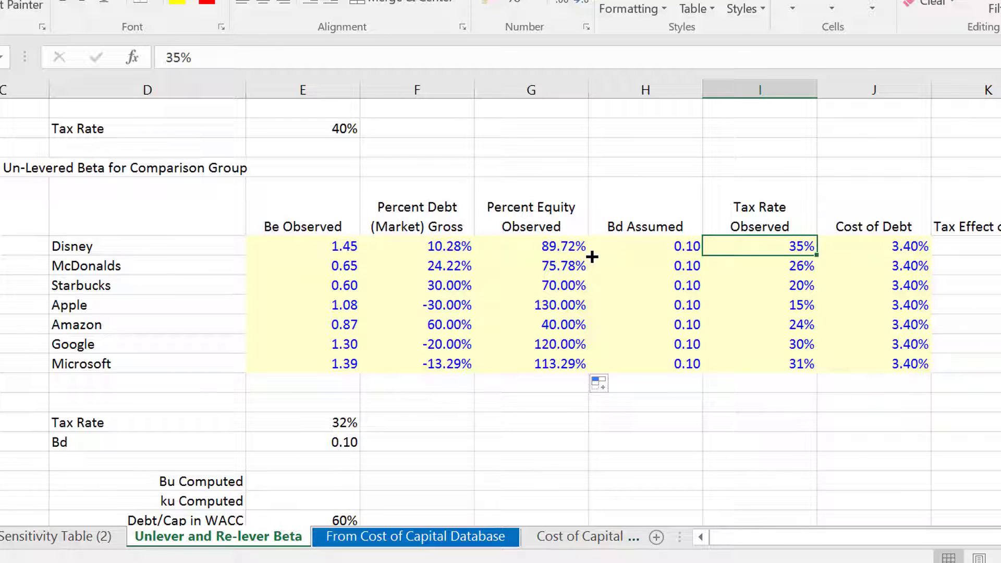
key(Down)
key(Down)
key(Down)
key(Down)
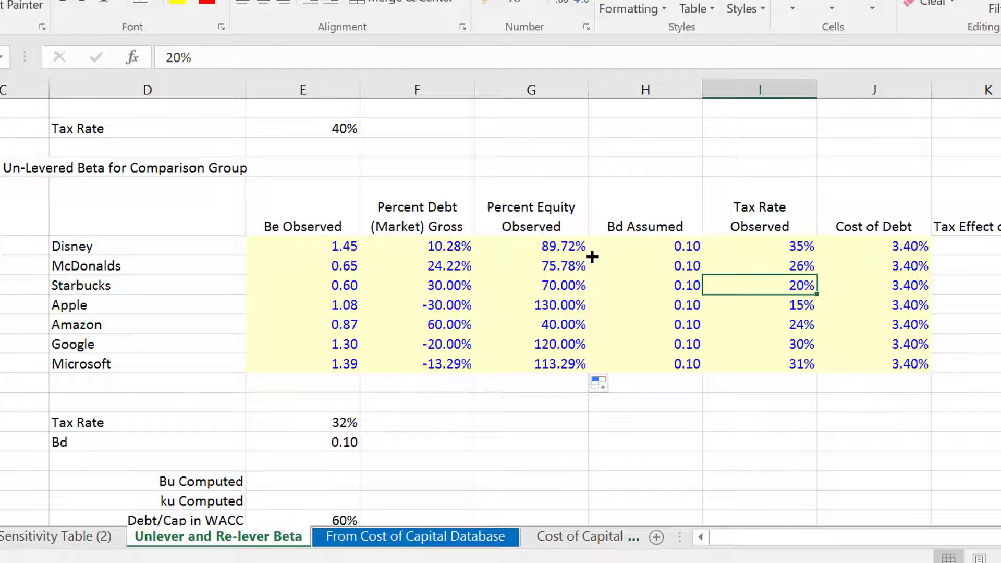
key(Up)
key(Up)
key(Down)
key(Down)
key(Up)
key(Up)
key(Up)
- Examine the Cost of Debt formulas for McDonalds and Disney in the comparison table
key(Right)
key(Right)
key(Left)
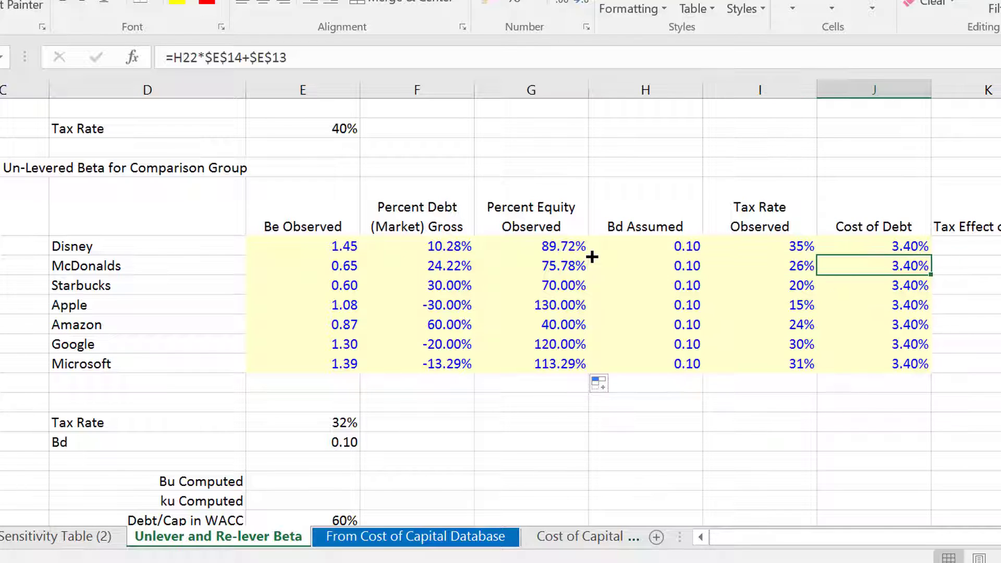
key(Up)
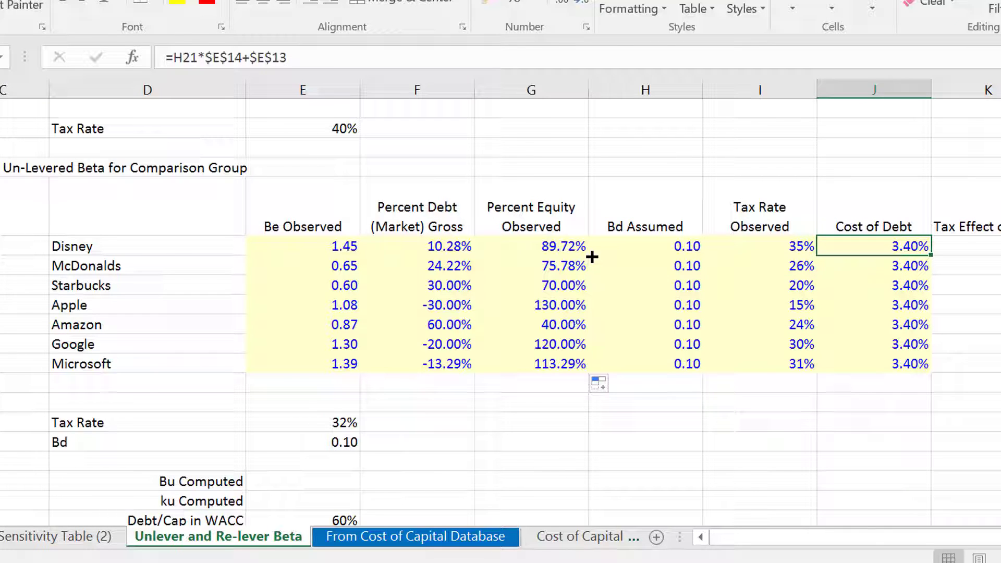
- Examine the Rf, EMRP, Bd and Tax Rate assumptions above the comparison table, checking the source of Rf
key(Left)
key(Up)
key(Up)
key(Up)
key(Up)
key(Up)
key(Up)
key(Up)
key(Up)
key(Up)
key(Up)
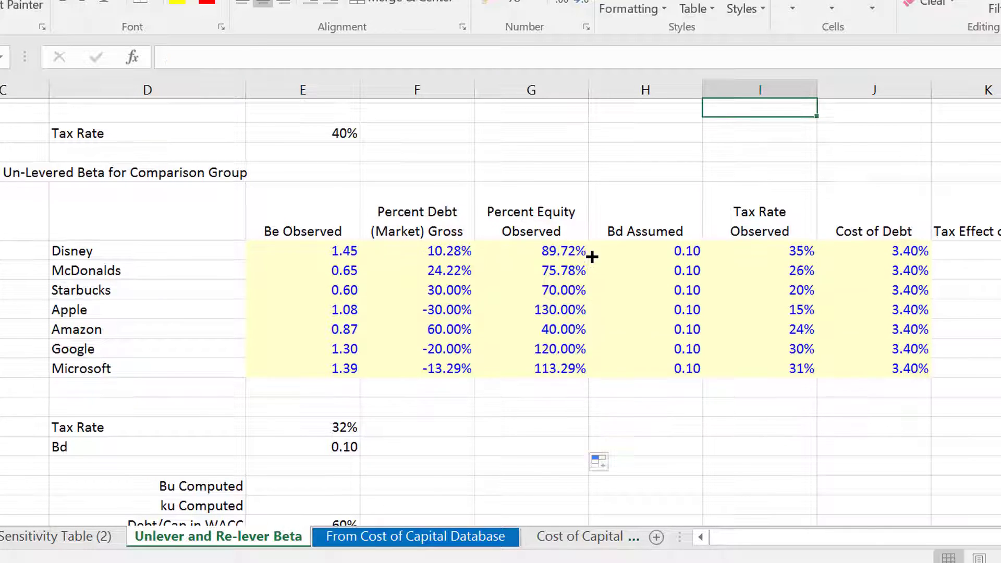
key(Down)
key(Down)
key(Down)
key(Down)
key(Down)
key(Left)
key(Left)
key(Left)
key(Left)
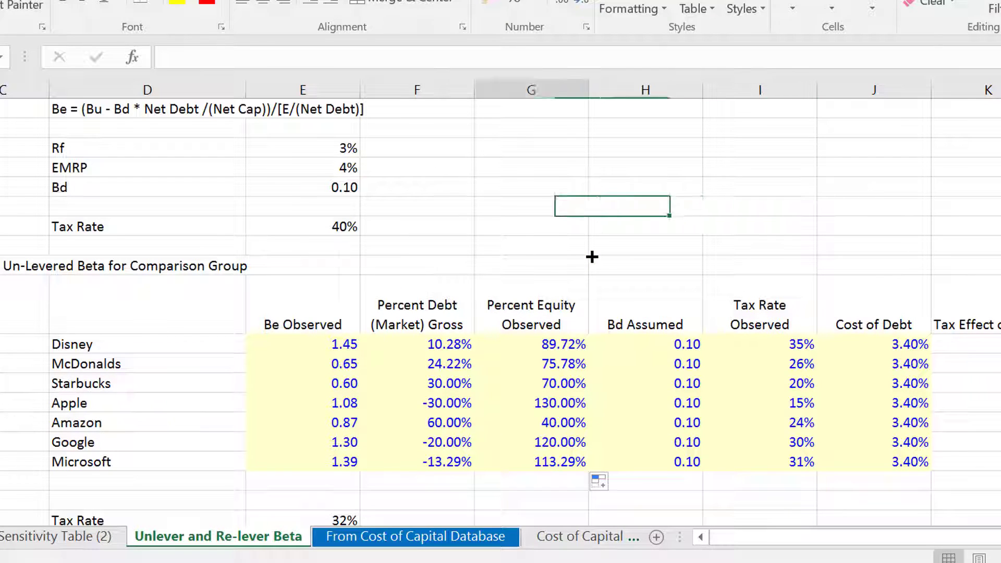
key(Up)
key(Up)
key(Up)
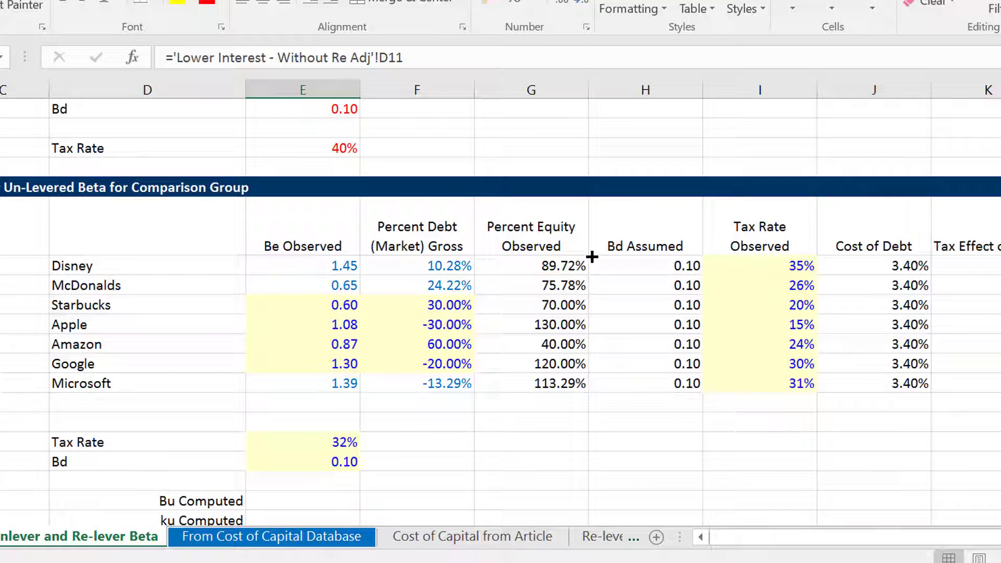
scroll(592, 257, up, 2)
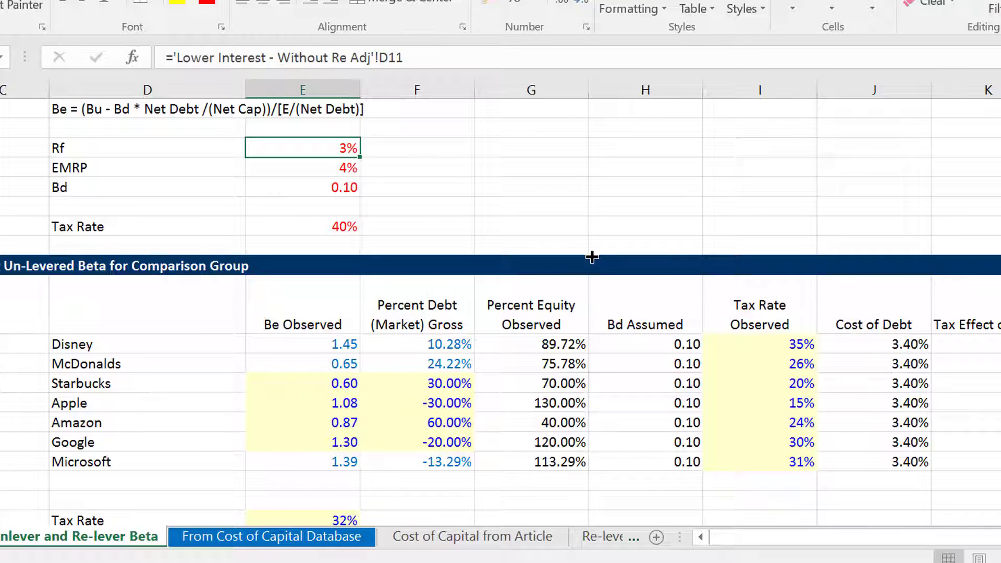
- Examine the assumptions on the Lower Interest - Without Re Adj sheet and the Tax Rate link on the Unlever and Re-lever Beta sheet
key(ctrl+Page_Up)
key(ctrl+Page_Up)
key(ctrl+Page_Up)
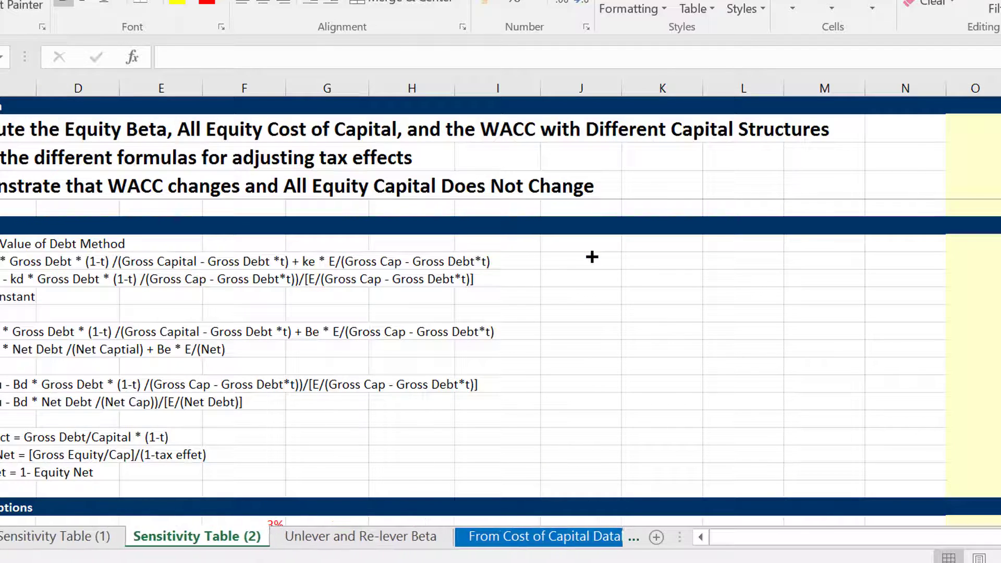
key(ctrl+Page_Up)
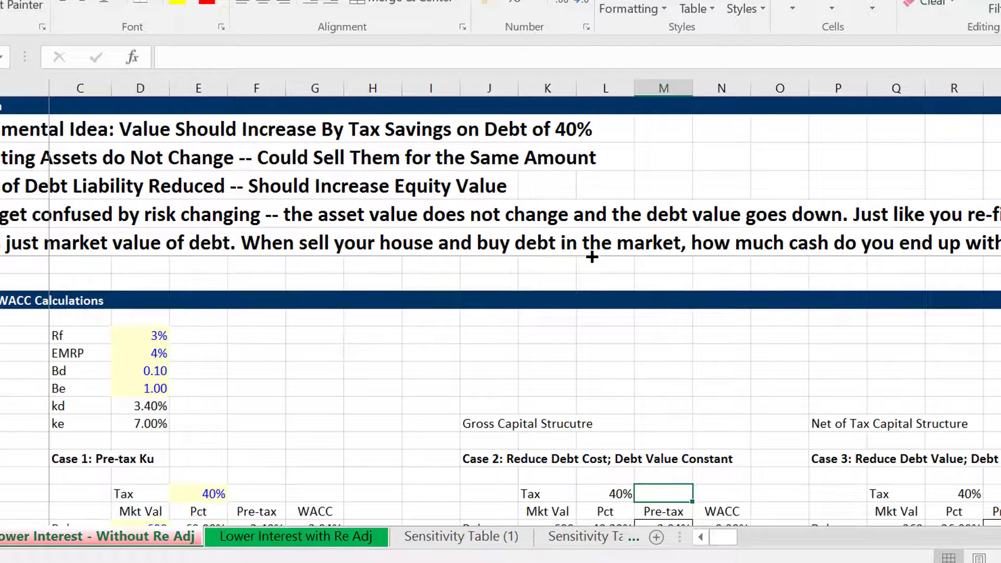
key(ctrl+Page_Down)
key(ctrl+Page_Down)
key(ctrl+Page_Down)
key(ctrl+Page_Down)
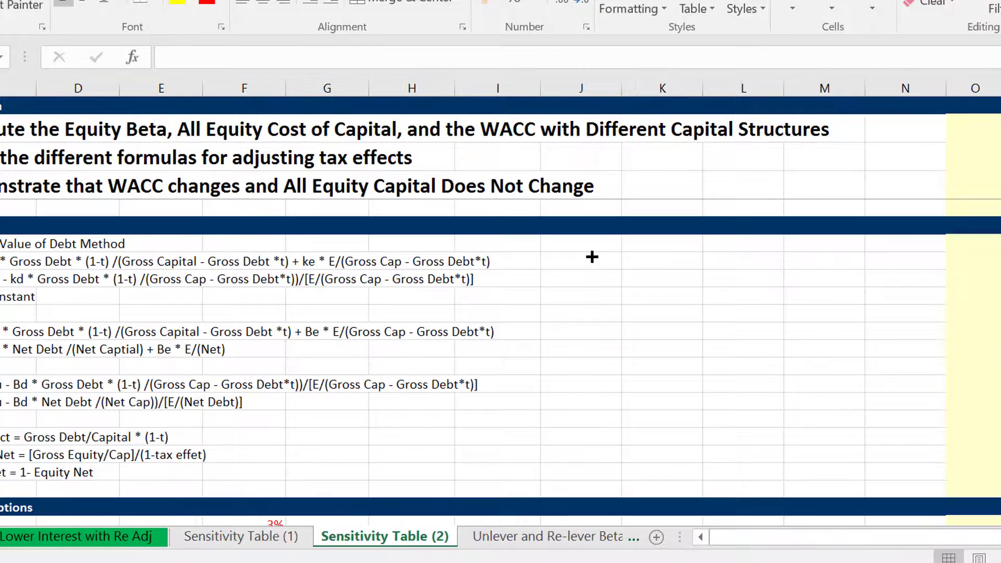
key(Down)
key(Down)
key(Down)
key(Down)
key(Down)
key(Down)
key(Down)
key(Down)
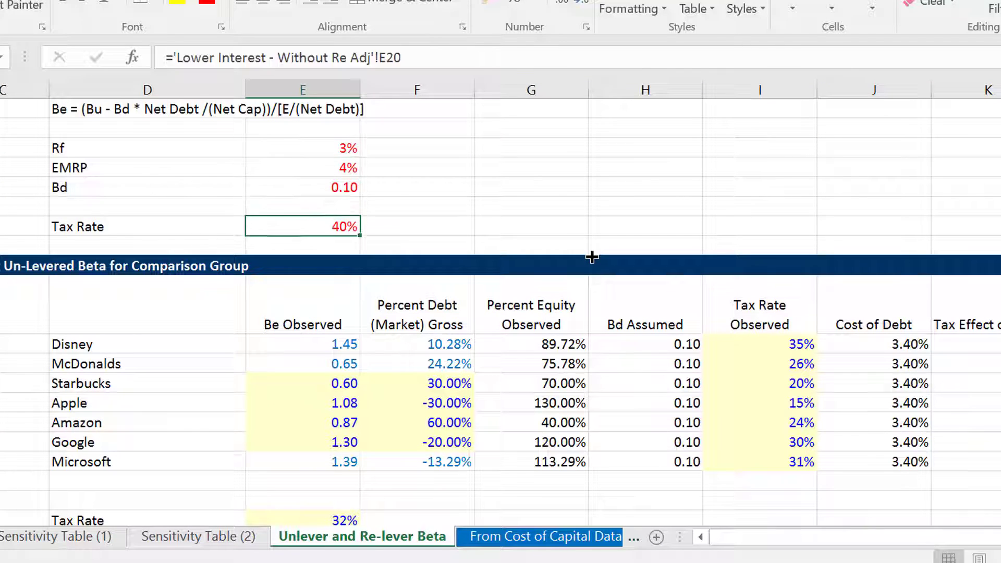
key(Right)
key(Right)
key(Right)
key(Right)
key(Right)
key(Right)
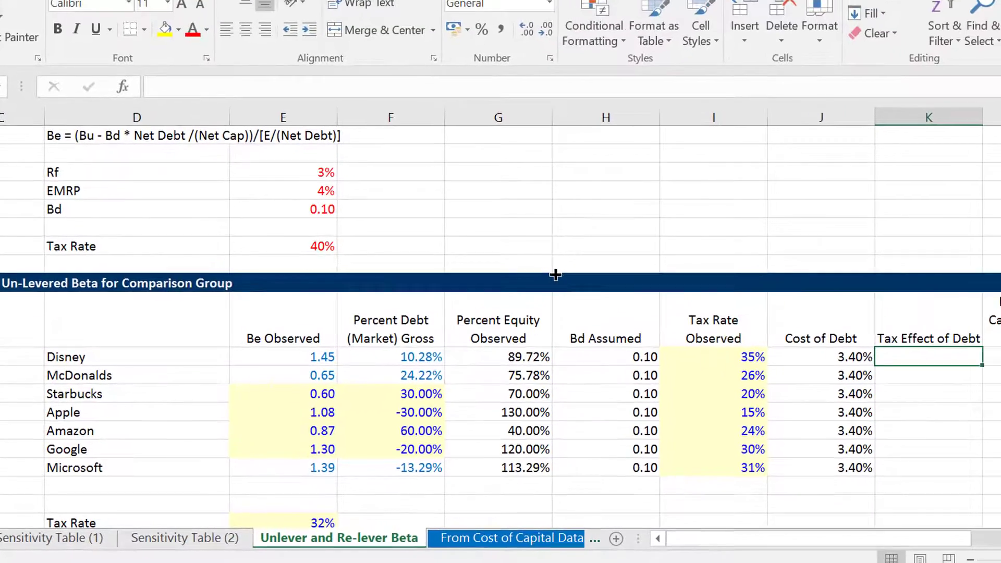
text(=)
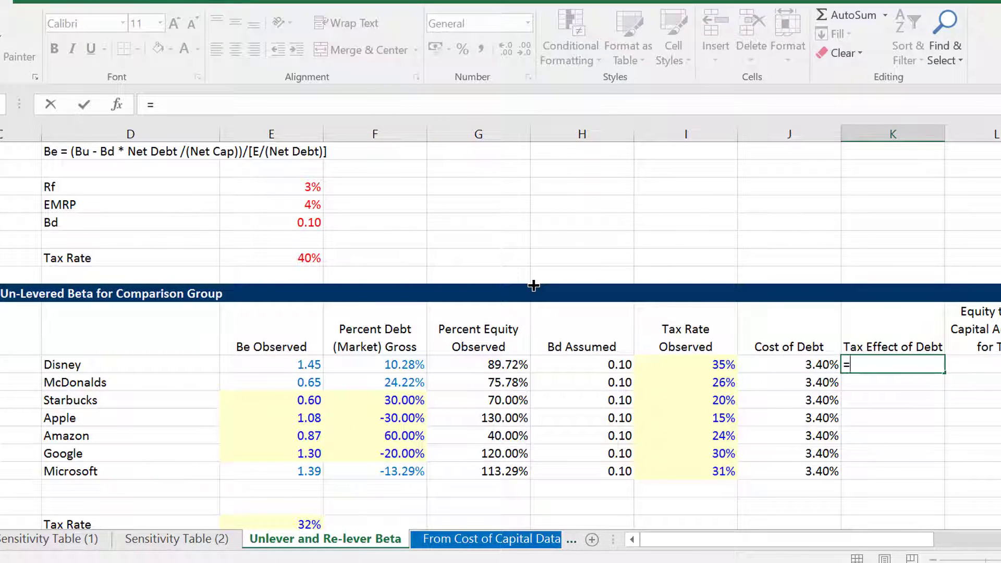
key(Escape)
- Examine the empty Tax Effect of Debt, Equity to Net Capital, Debt to Net Capital and Bu Computed columns in Disney's row
key(Right)
key(Right)
key(Right)
key(Left)
key(Left)
key(Left)
key(Right)
key(Right)
key(Right)
key(Left)
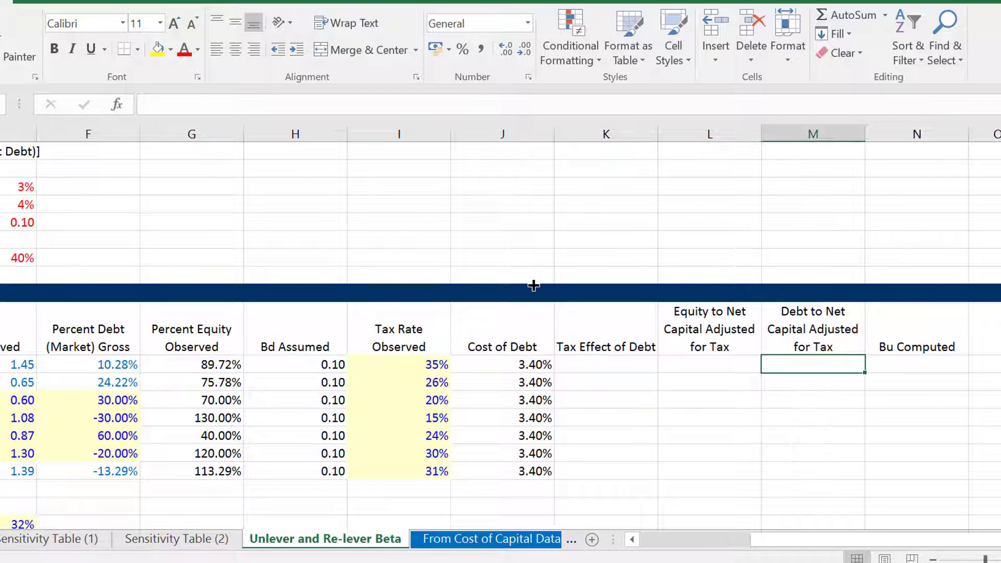
key(Left)
key(Left)
key(Left)
key(Right)
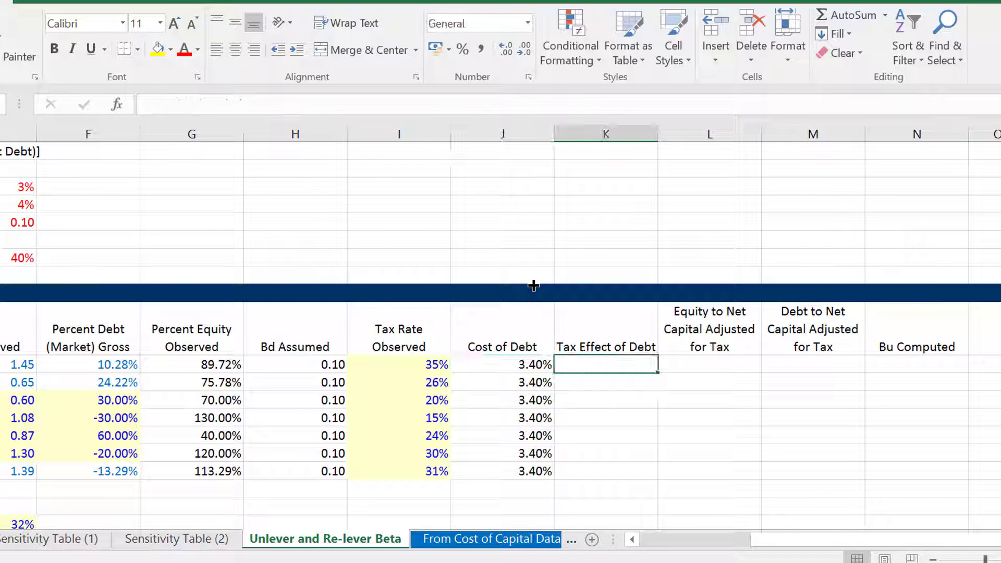
- Compute Disney's Tax Effect of Debt as its Percent Debt (Market) Gross in F21 times the 40% Tax Rate, locked as an absolute reference
text([)
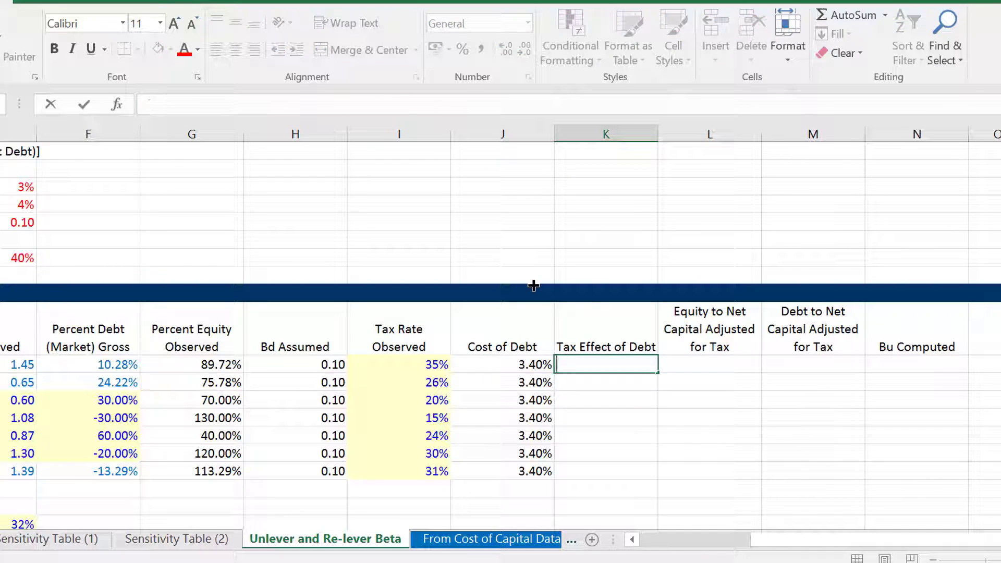
key(Left)
key(Left)
key(Left)
key(Left)
key(Left)
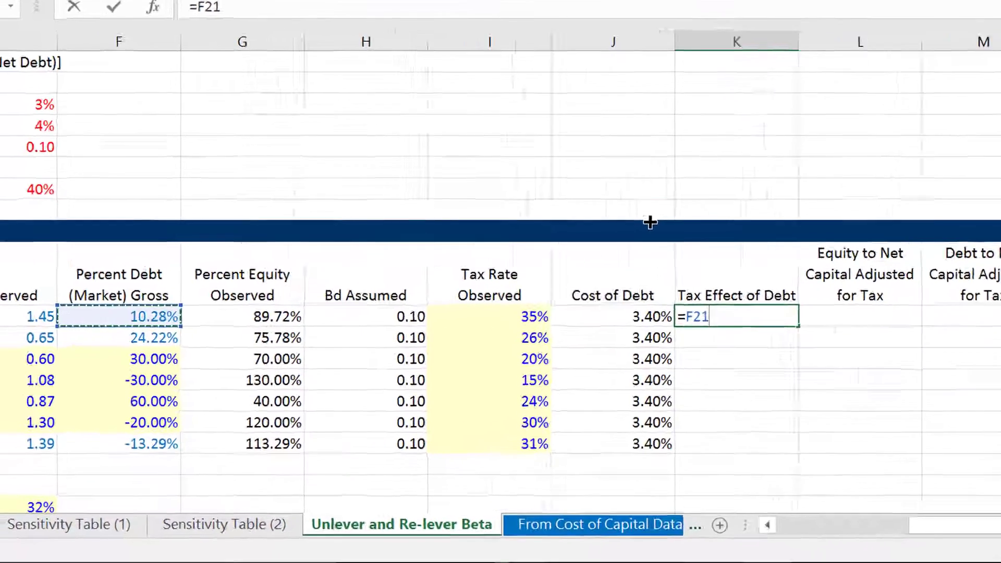
text(*)
key(Left)
key(Left)
key(Left)
key(Left)
key(Left)
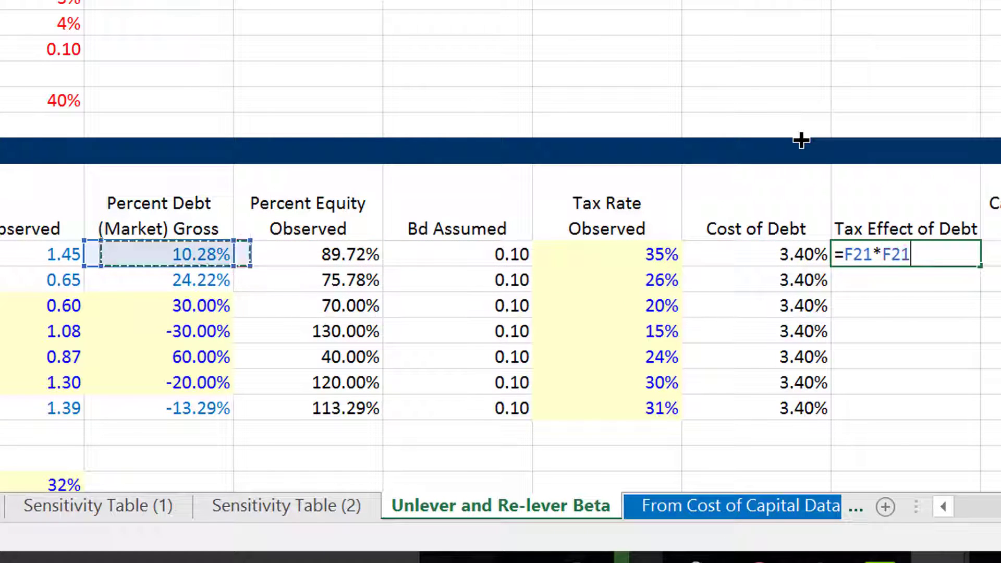
key(Up)
key(Up)
key(Up)
key(Up)
key(F4)
key(Return)
- Format Disney's Tax Effect of Debt as a percentage and fill the formula down to Microsoft
key(Up)
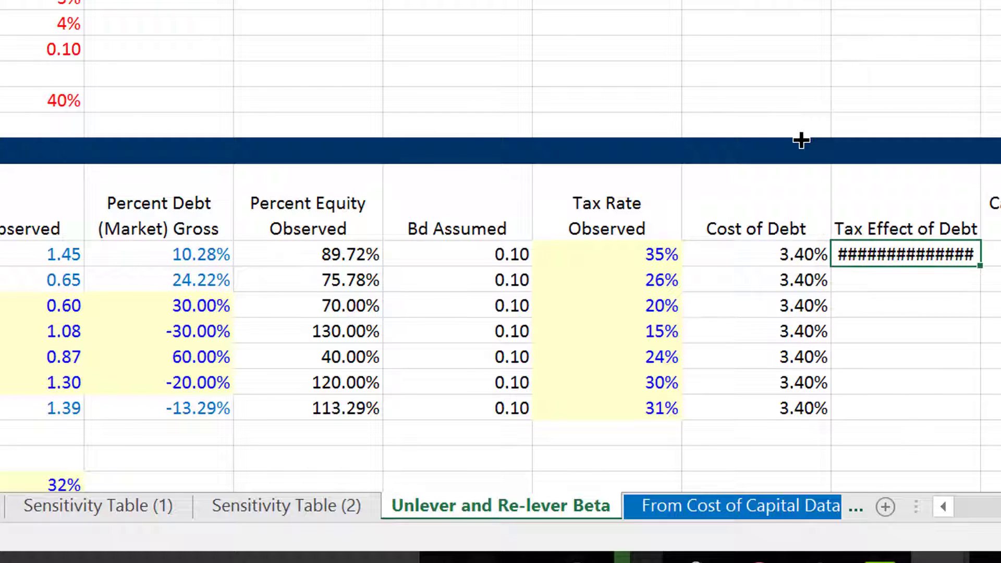
key(ctrl+shift+5)
double_click(980, 268)
- Enter =G21/(1-K21) as Disney's Equity to Net Capital Adjusted for Tax and fill the formula down to Microsoft
key(Right)
text(=)
key(Left)
key(Left)
key(Left)
key(Left)
key(Left)
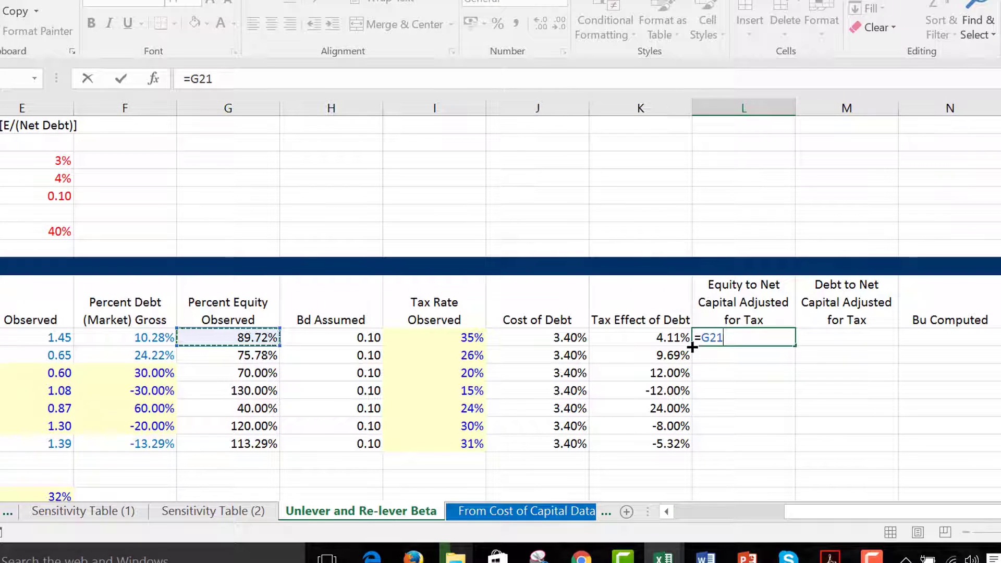
text(/(1-)
key(Left)
text())
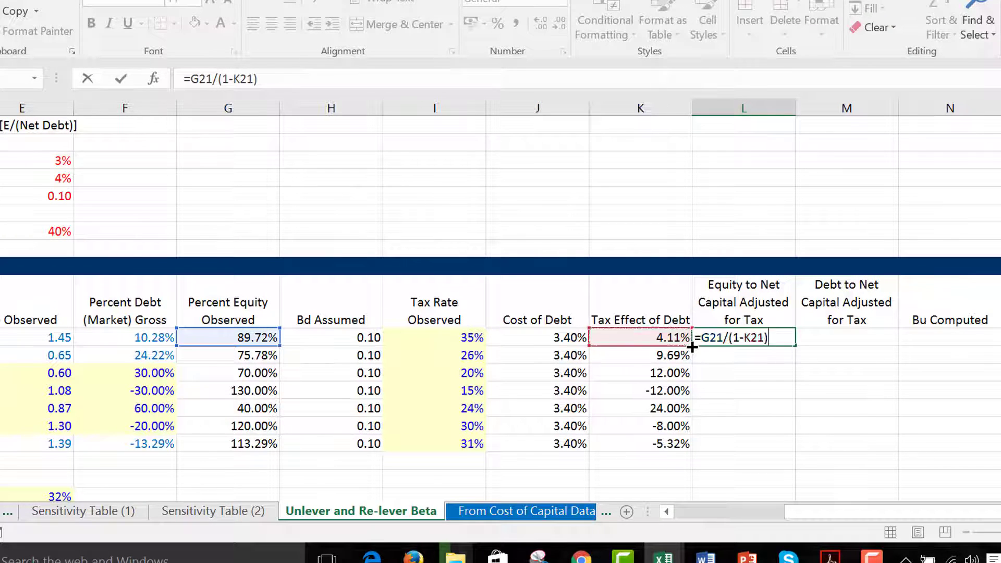
key(Return)
key(Up)
key(F4)
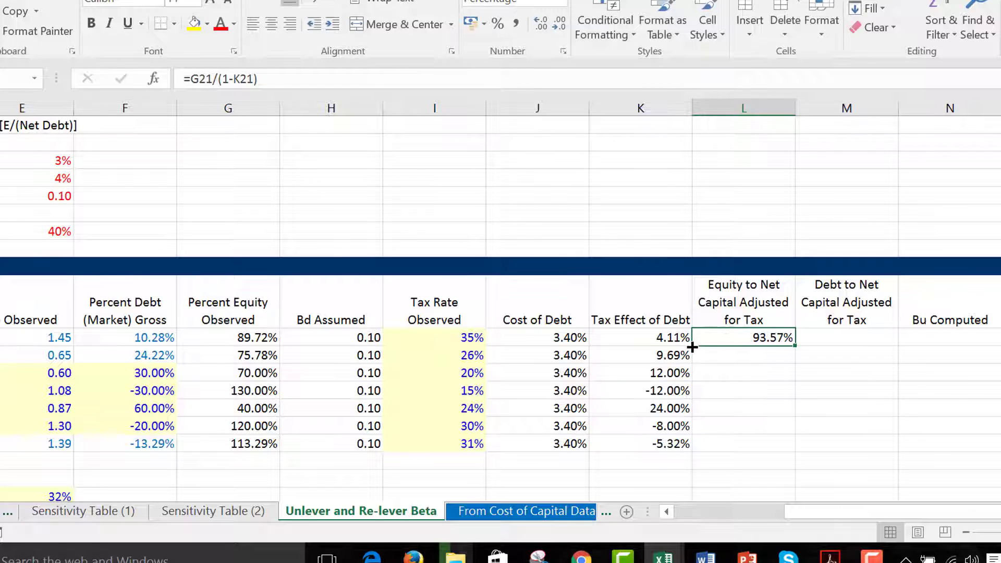
double_click(795, 349)
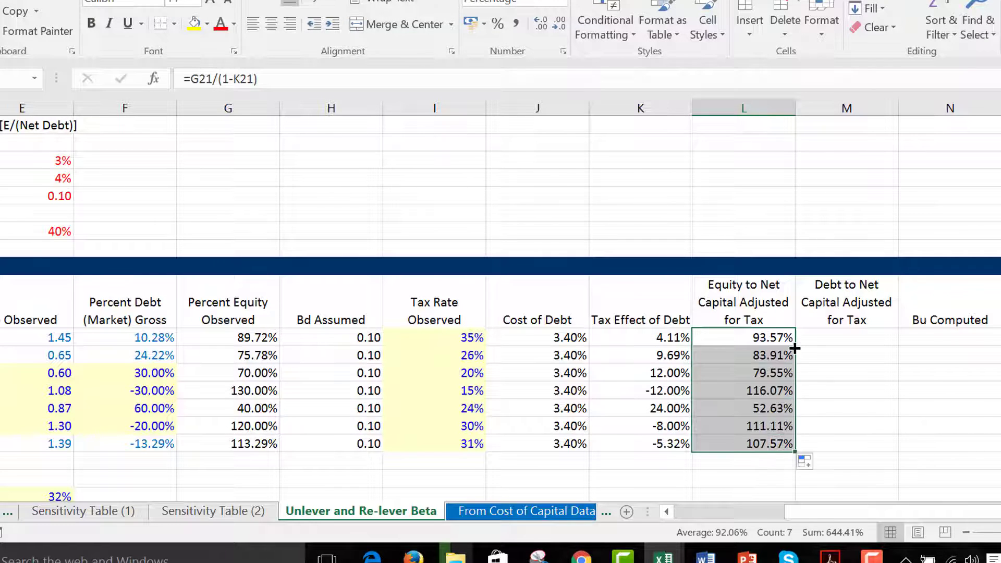
- Enter =1-L21 as Disney's Debt to Net Capital Adjusted for Tax and fill the formula down to Microsoft
key(Right)
text(=1)
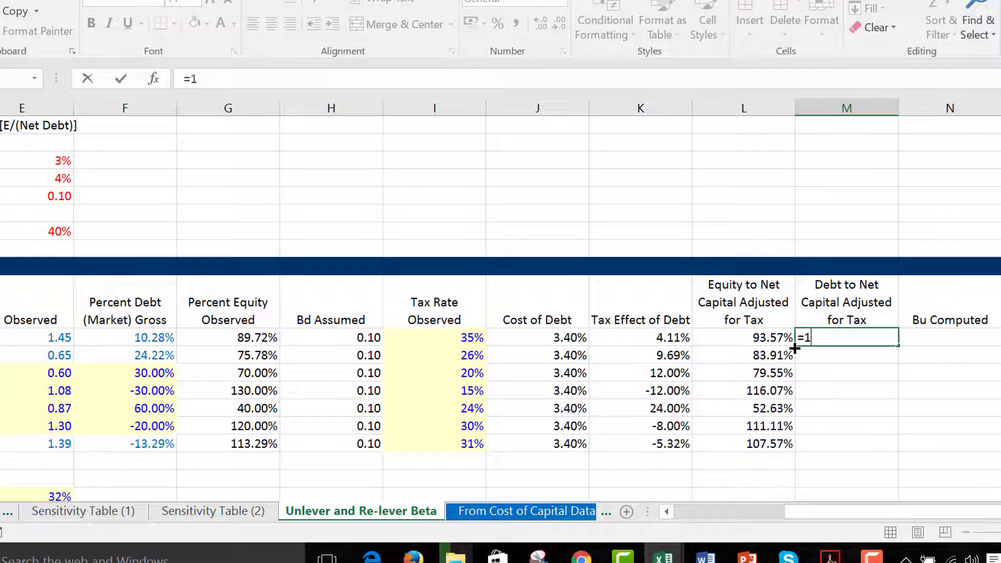
text(-)
key(Left)
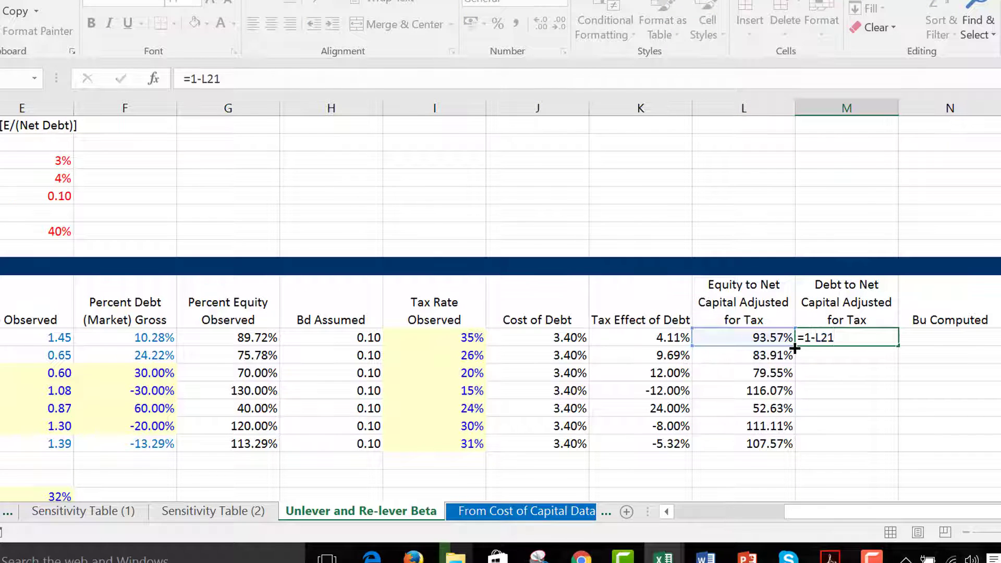
key(Return)
key(Up)
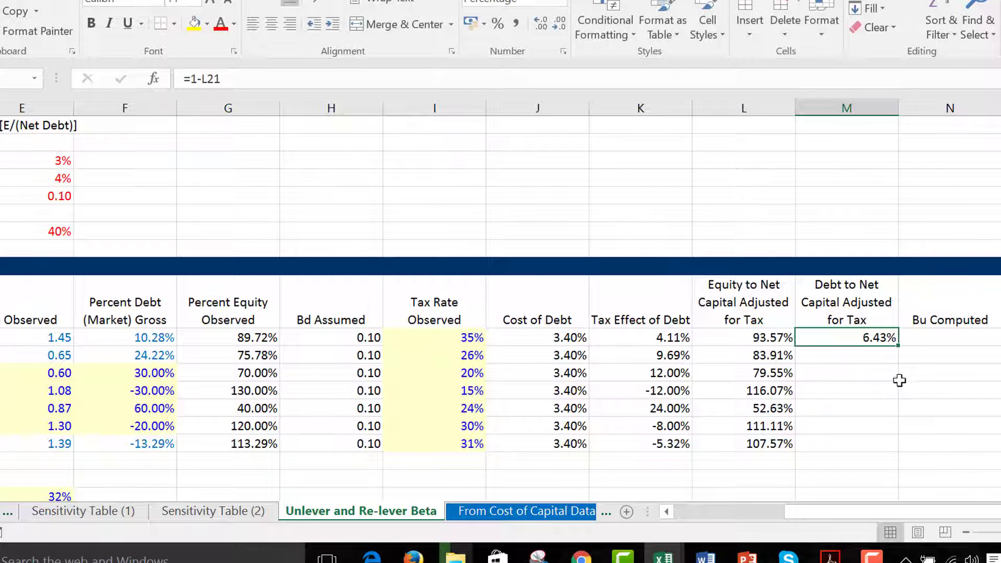
double_click(898, 348)
- Review the Case 1, Case 2 and Case 3 WACC calculations on the Lower Interest - Without Re Adj sheet
key(ctrl+Page_Up)
key(ctrl+Page_Up)
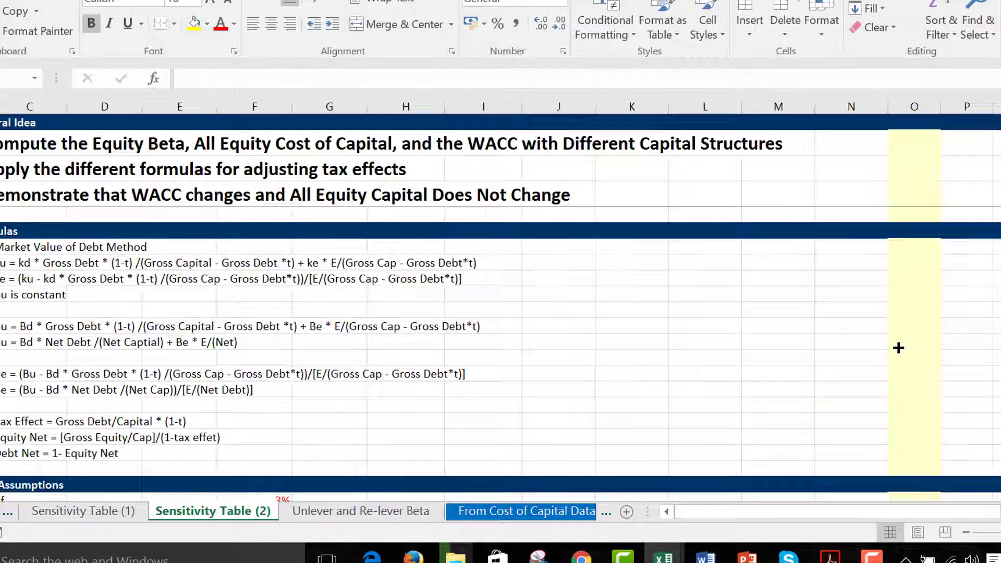
key(ctrl+Page_Up)
key(ctrl+Page_Up)
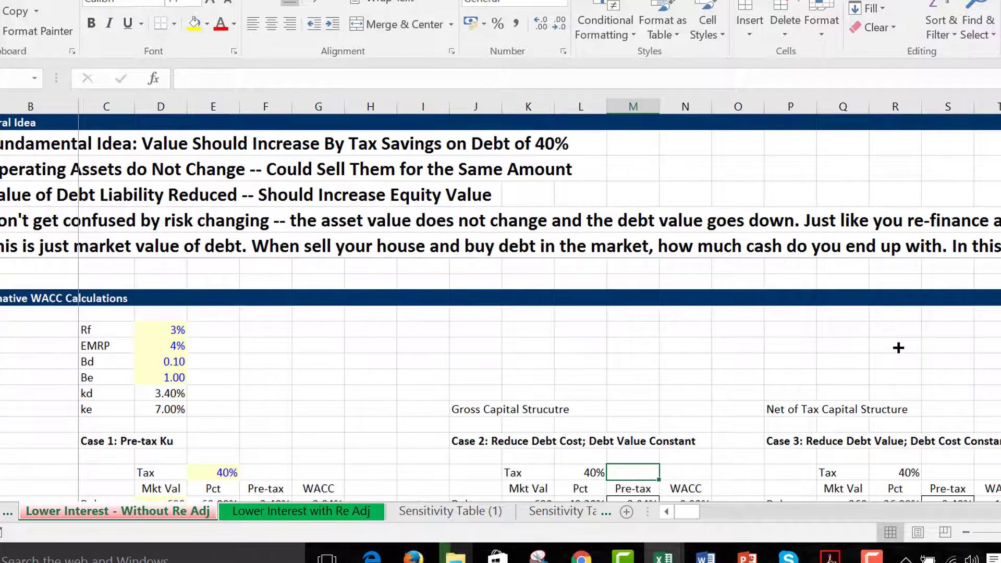
scroll(899, 348, down, 2)
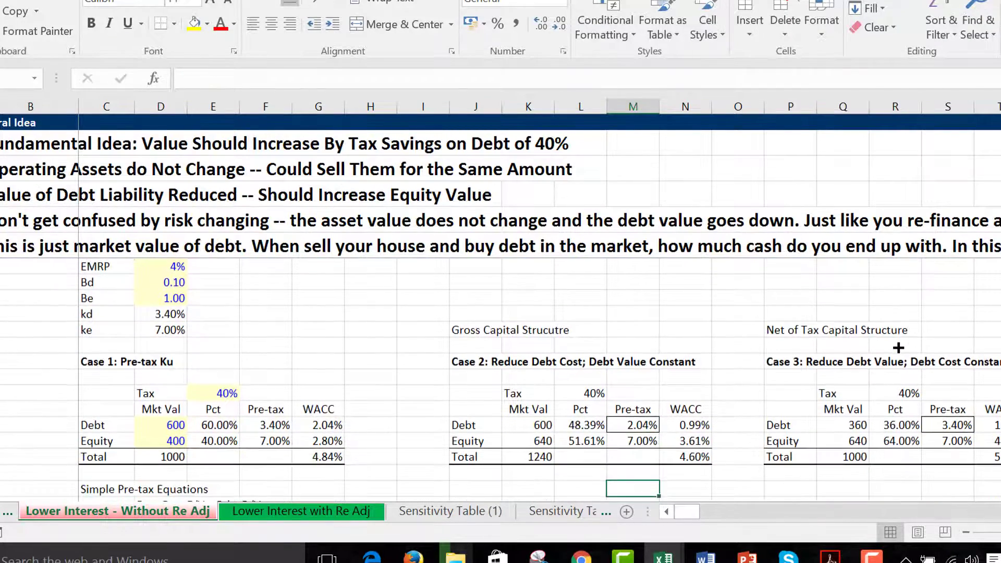
- Examine the Gross Capital Structure Method table and its WACC and beta formulas on the Lower Interest with Re Adj sheet
key(ctrl+Page_Down)
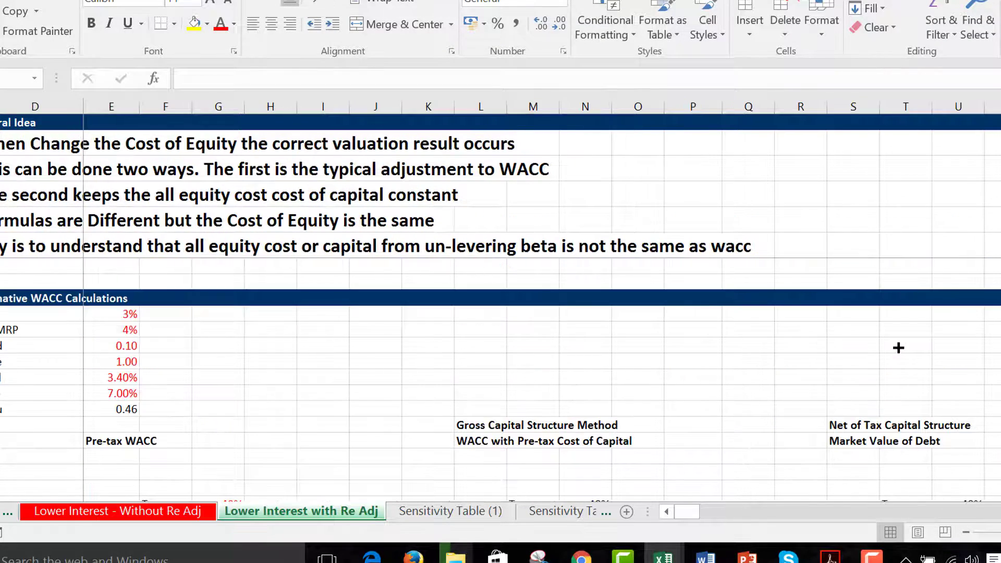
scroll(899, 348, down, 5)
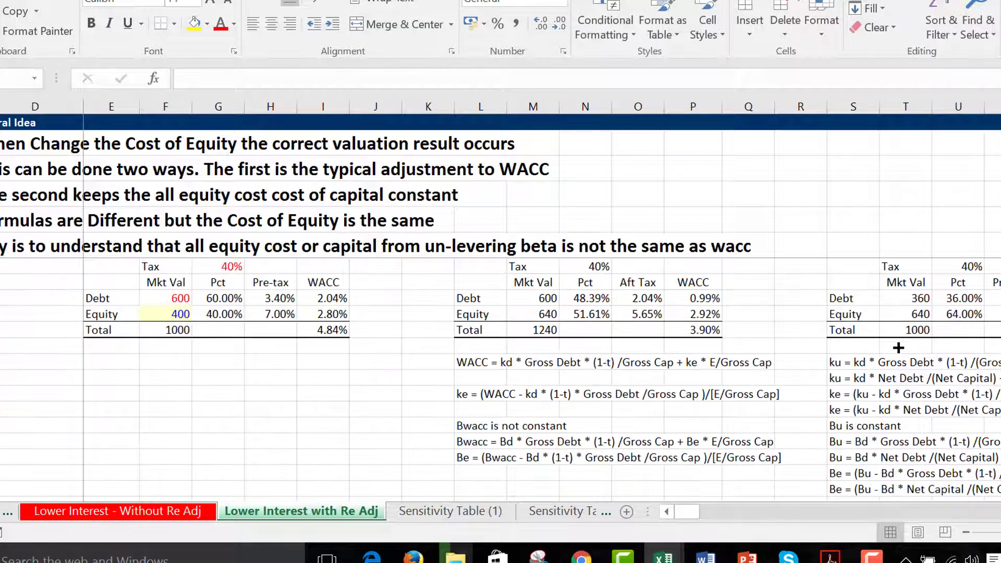
key(Right)
key(Right)
key(Right)
key(Right)
key(Right)
key(Right)
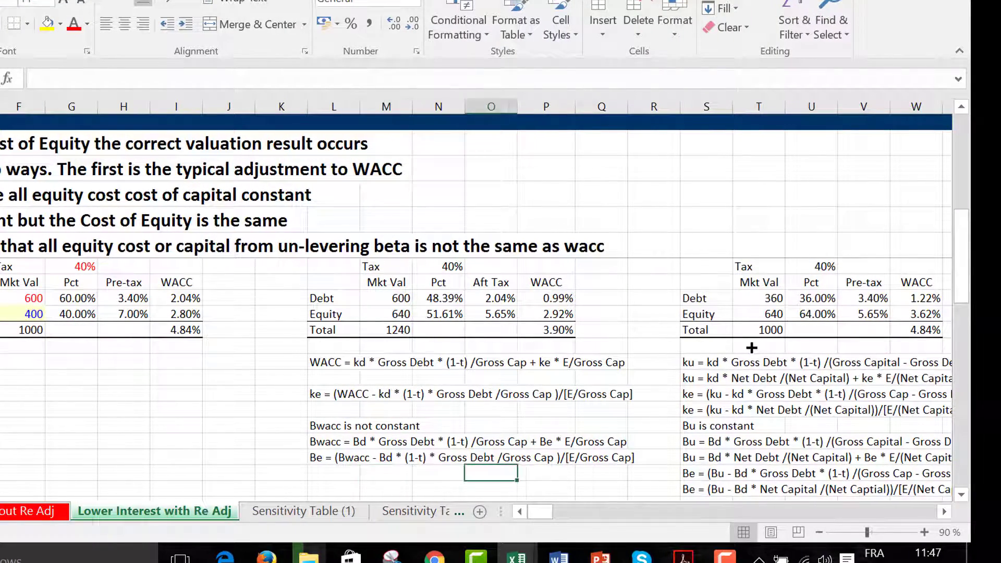
key(Right)
- Examine the Net of Tax Capital Structure table and its ku and Bu formulas, and move on to the Sensitivity Table (1) sheet
key(Up)
key(Up)
key(Up)
key(Up)
key(Up)
key(Up)
key(Up)
key(Up)
key(Up)
key(Up)
key(Up)
key(Up)
key(Up)
key(Up)
key(Up)
key(Up)
key(Up)
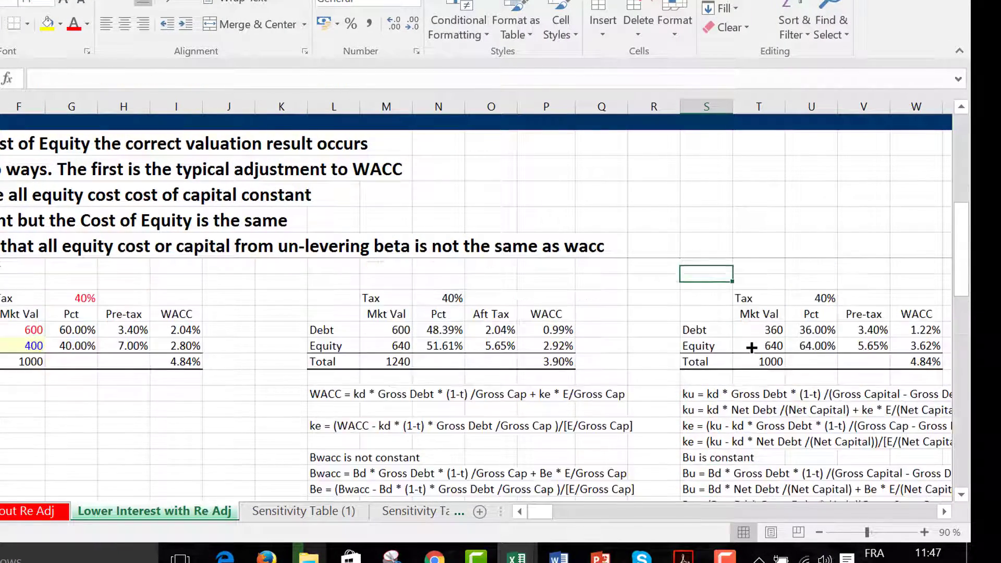
key(Up)
key(Down)
key(Down)
key(Down)
key(Down)
key(Down)
key(Down)
key(Down)
key(Down)
key(Down)
key(Down)
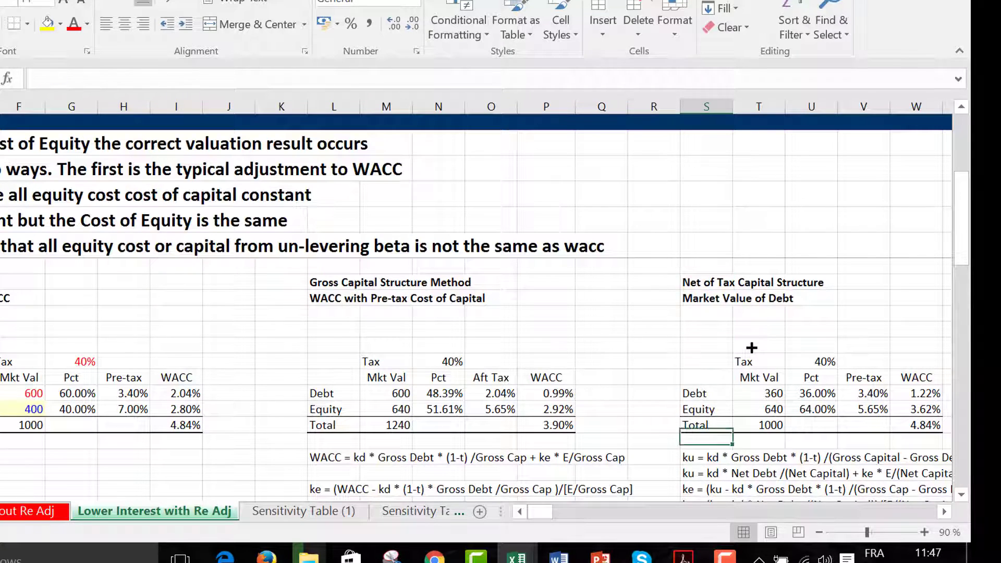
key(Left)
key(Left)
key(Left)
key(Up)
key(Left)
key(Left)
key(Left)
key(Left)
key(Right)
key(Right)
key(Right)
key(ctrl+Page_Down)
key(ctrl+Page_Down)
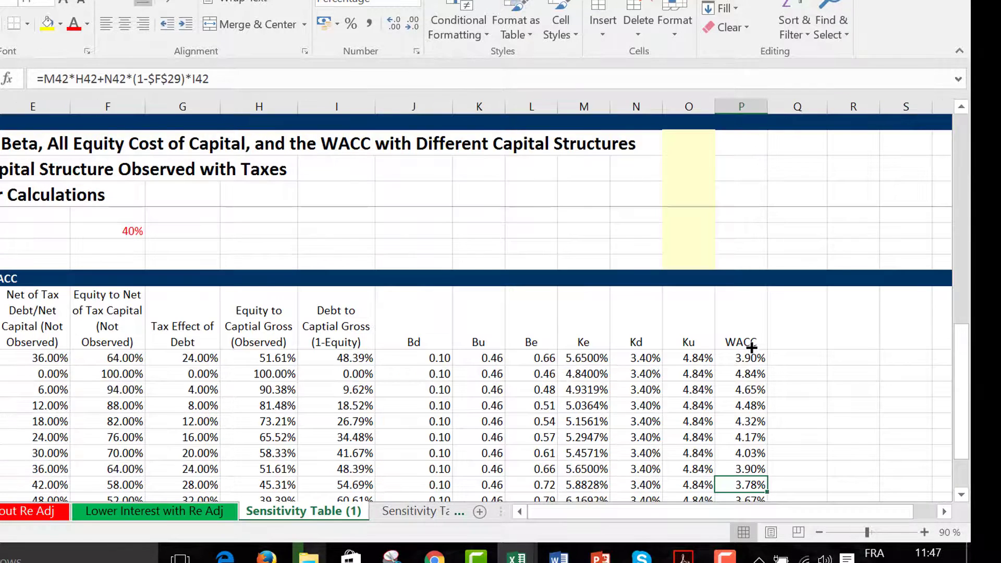
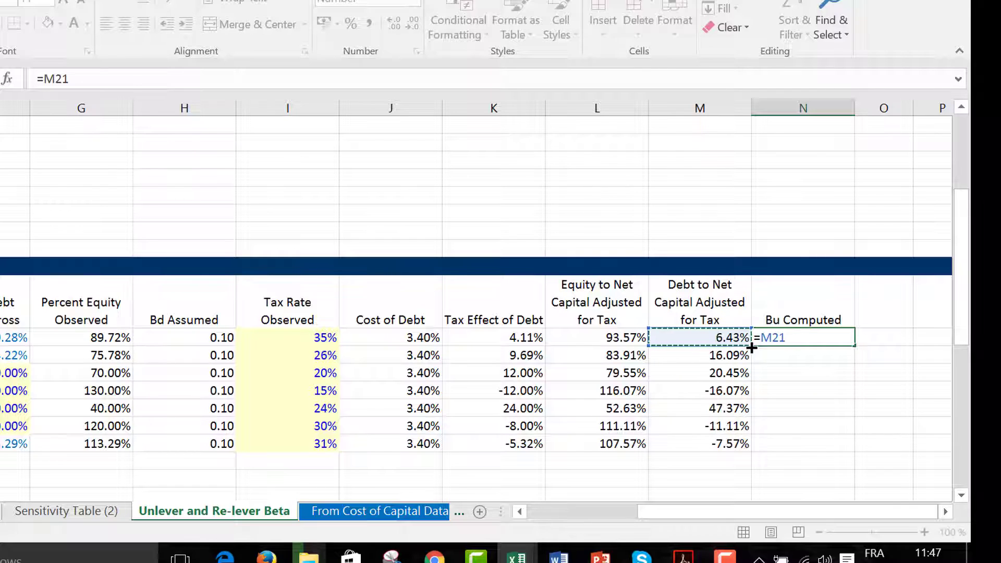
text(*)
key(Left)
key(Left)
key(Left)
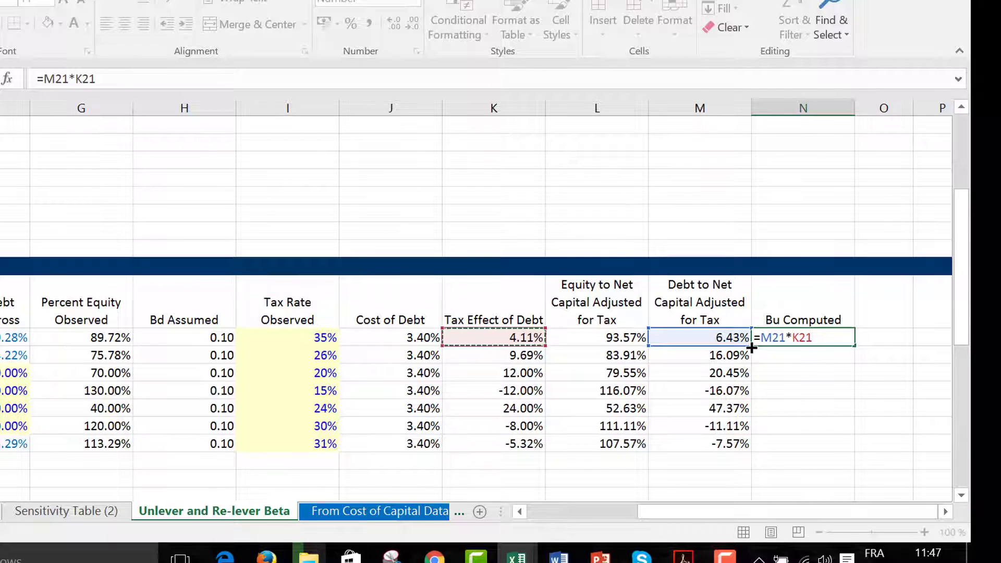
key(Left)
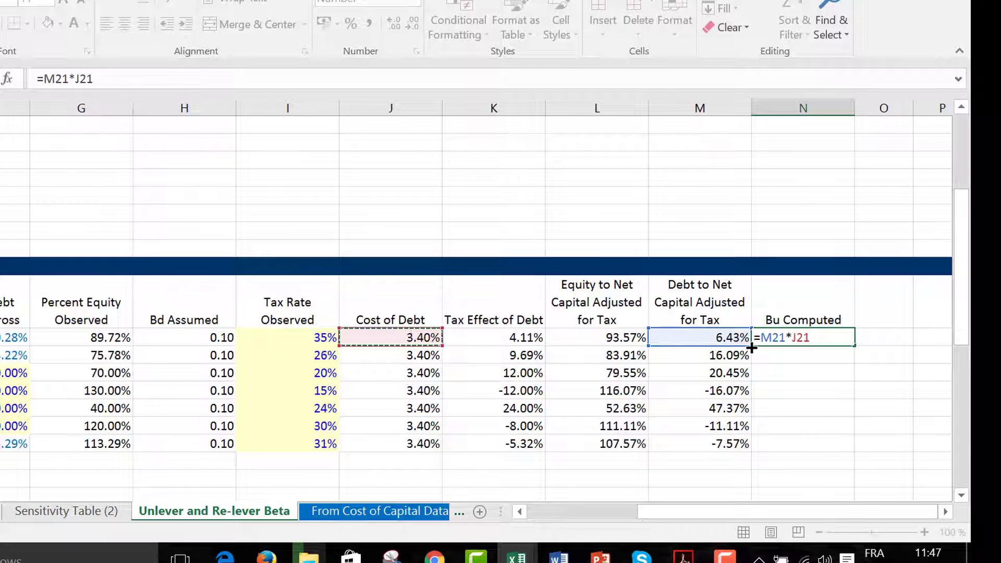
text(+)
key(Left)
key(Left)
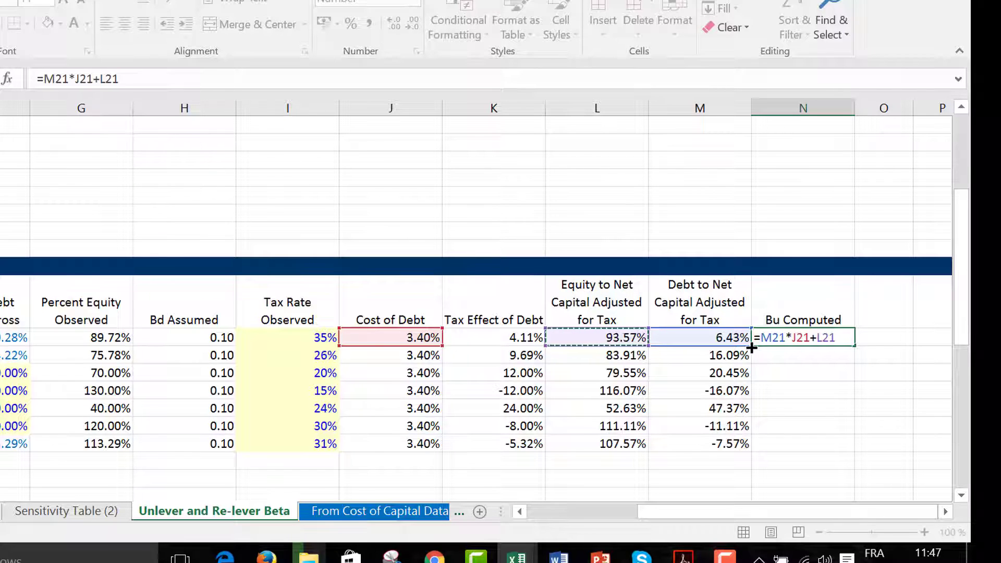
text(*)
key(Left)
key(Left)
key(Left)
key(Left)
key(Left)
key(Left)
key(Left)
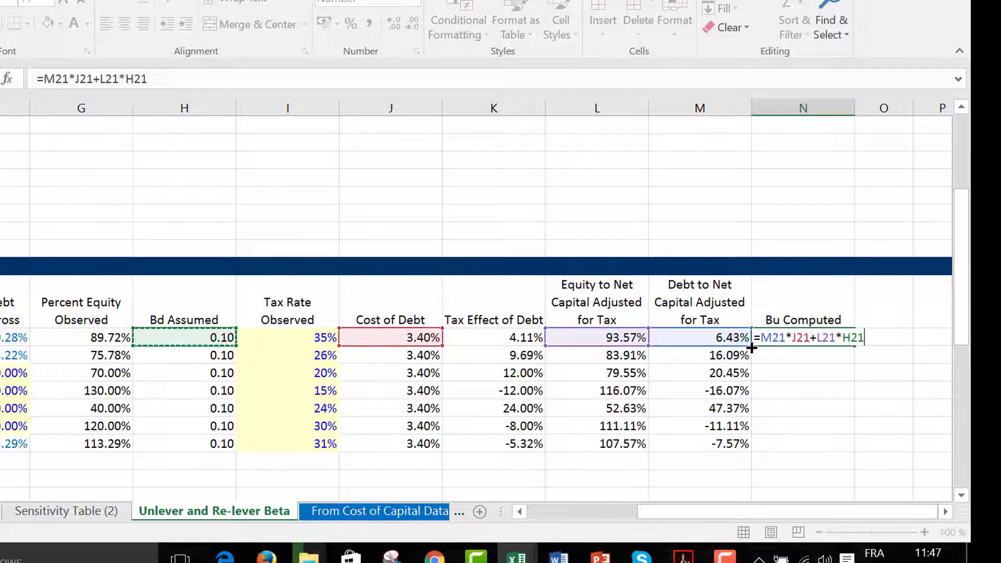
key(Right)
key(Right)
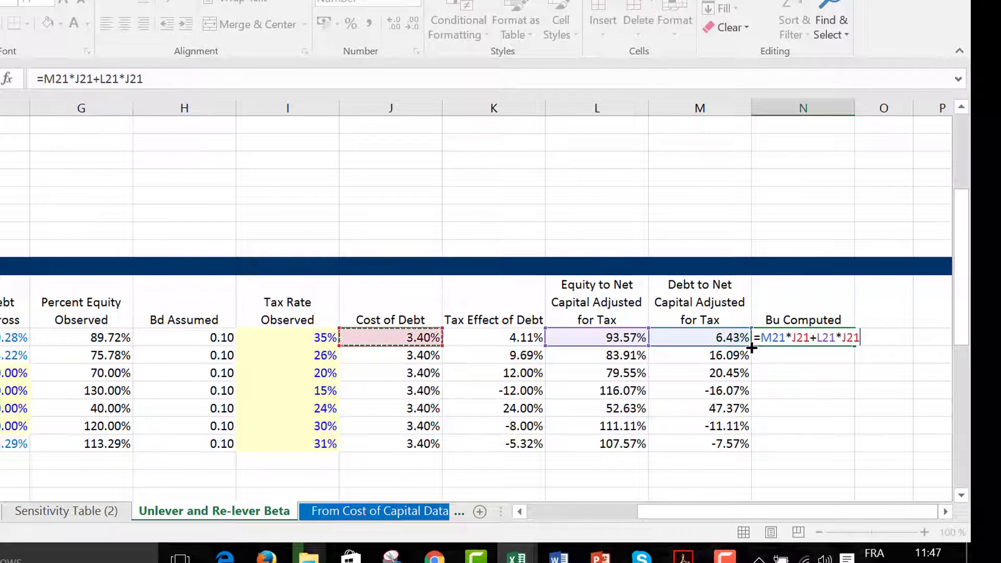
key(Escape)
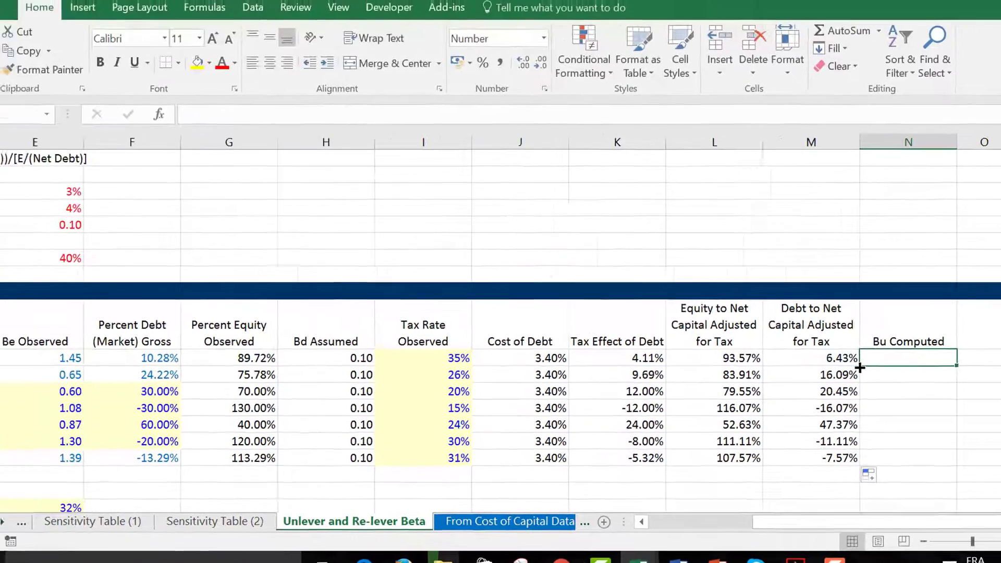
key(Left)
key(Left)
key(Left)
key(Left)
key(Right)
key(Right)
key(Right)
key(Right)
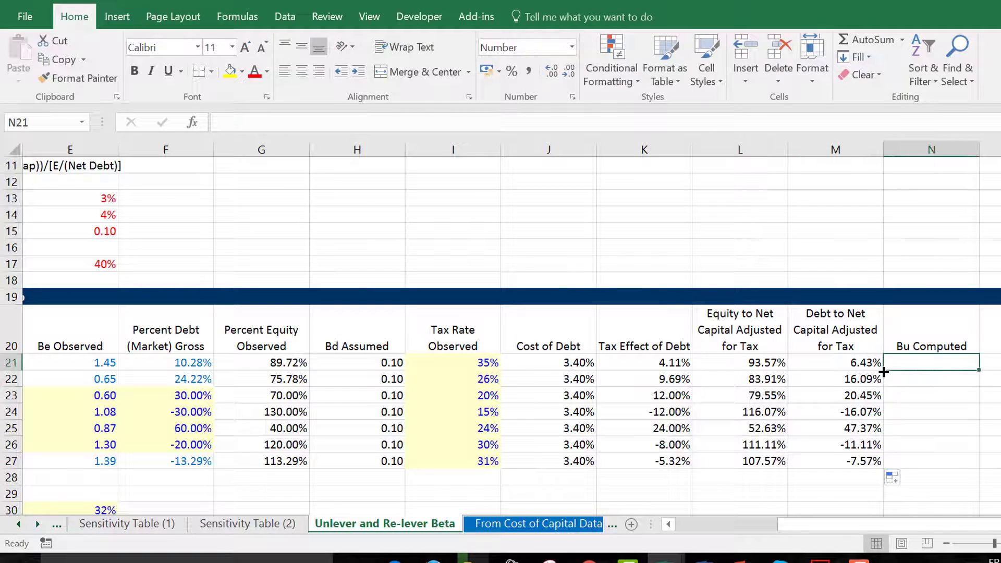
- Insert a new column before Bu Computed on the Unlever and Re-lever Beta sheet and head it ke
key(ctrl+space)
key(ctrl+shift+plus)
key(Left)
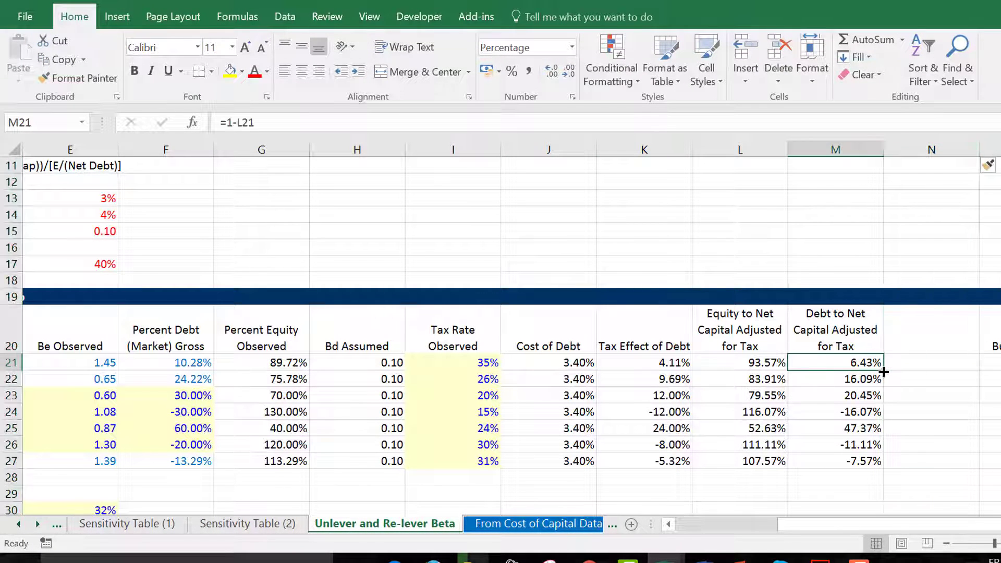
key(Right)
key(Up)
text(ke)
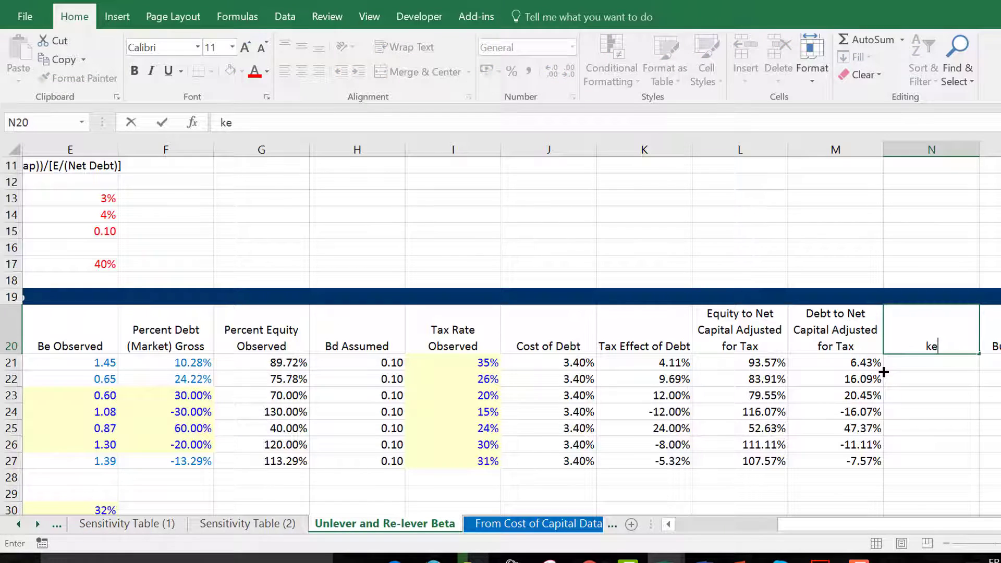
key(Return)
- Enter =$E$13+$E$14+E21 as Disney's ke
text(=)
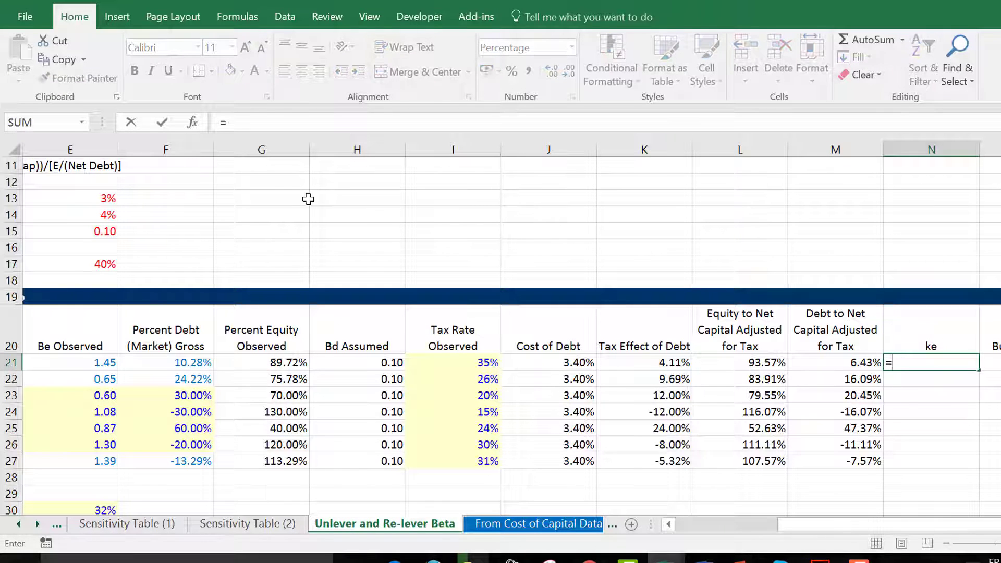
click(98, 205)
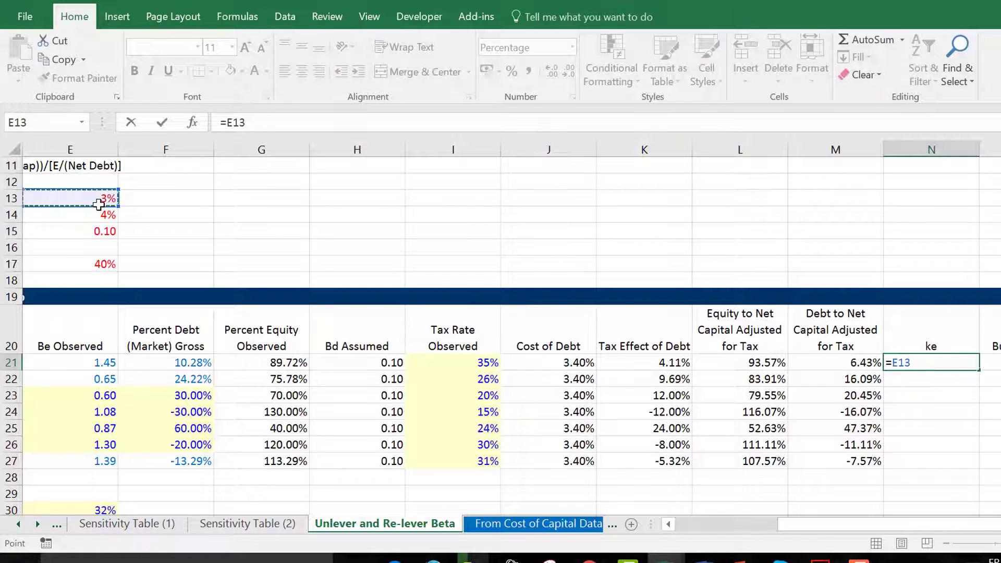
key(F4)
text(+)
click(99, 218)
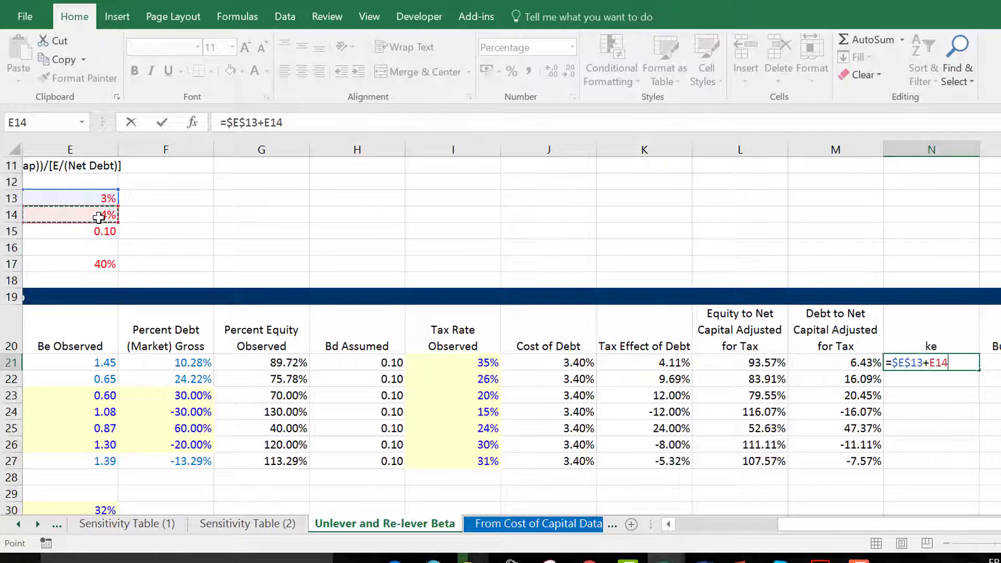
key(F4)
text(+)
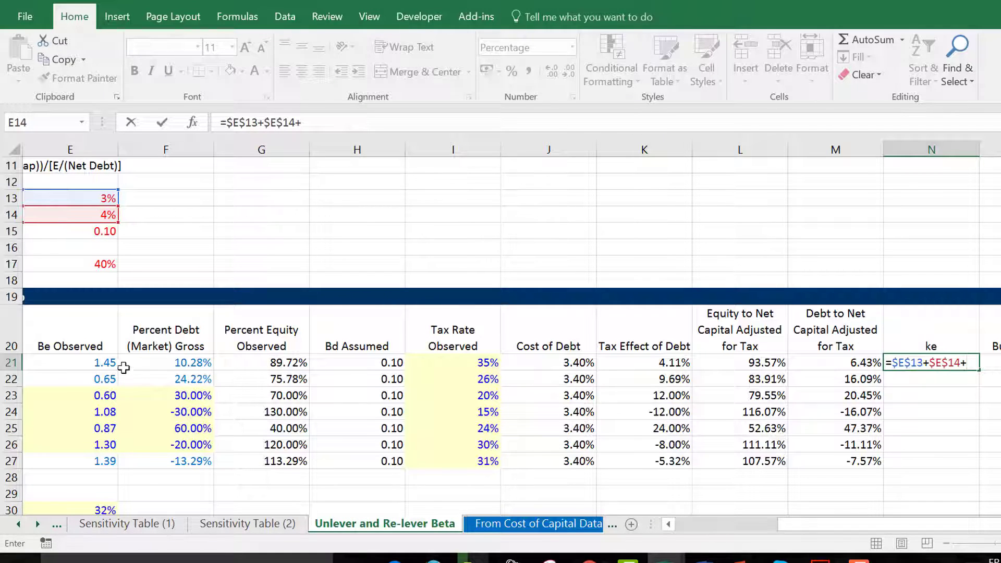
click(97, 367)
key(ctrl+Return)
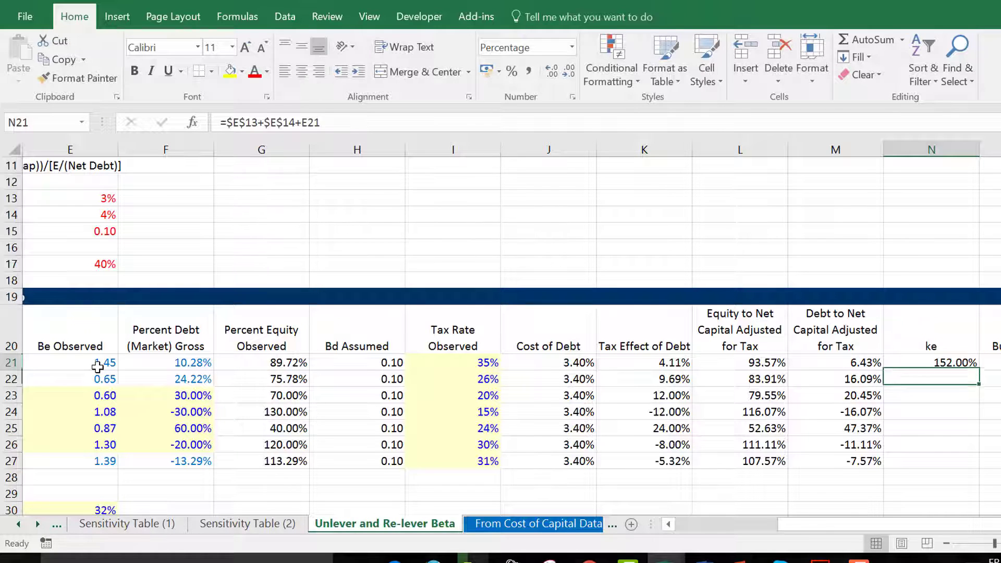
- Correct Disney's ke formula to =$E$13+$E$14*E21 and fill it down to Microsoft
key(F2)
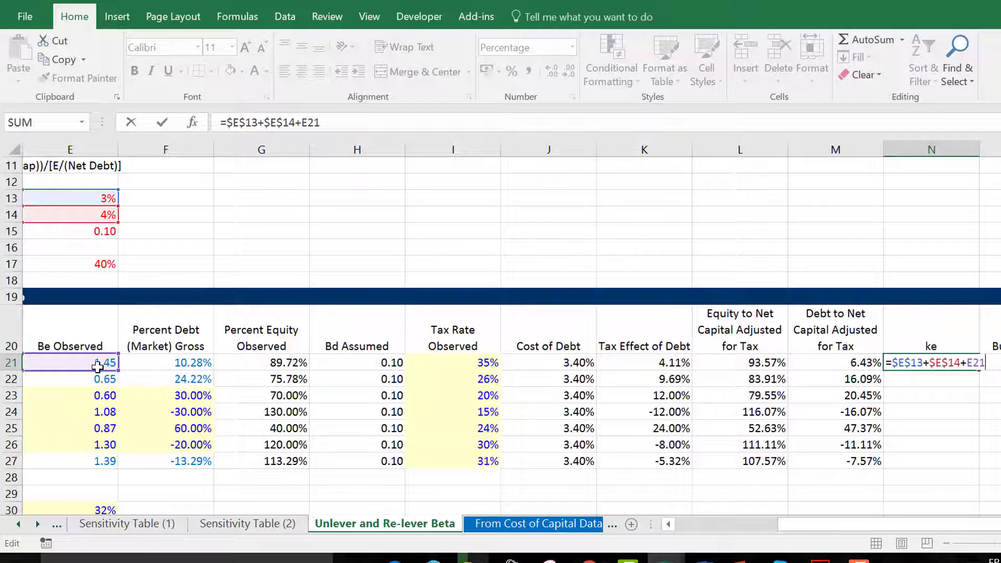
key(Left)
key(Left)
key(Left)
key(BackSpace)
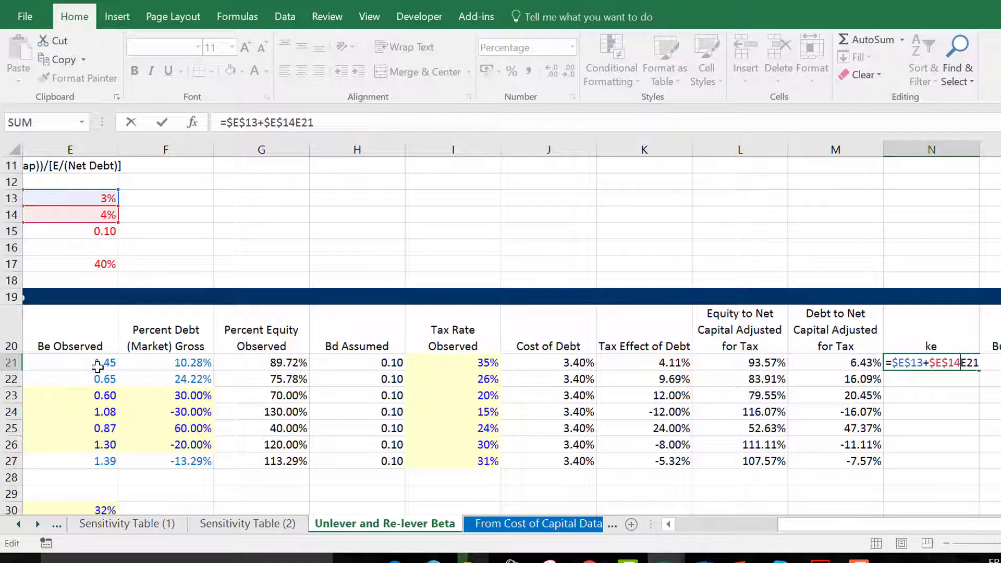
text(*)
key(ctrl+Return)
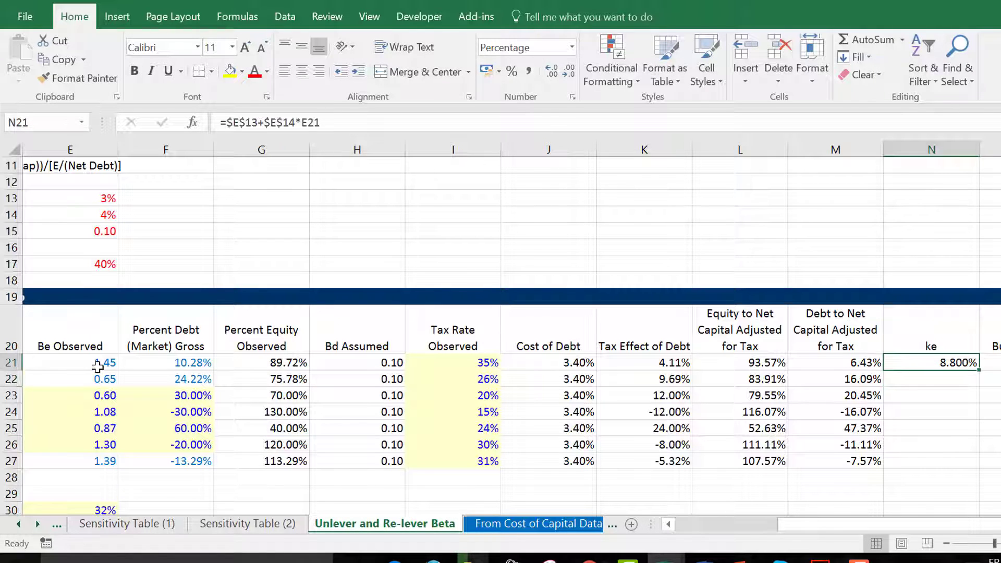
double_click(979, 374)
key(Right)
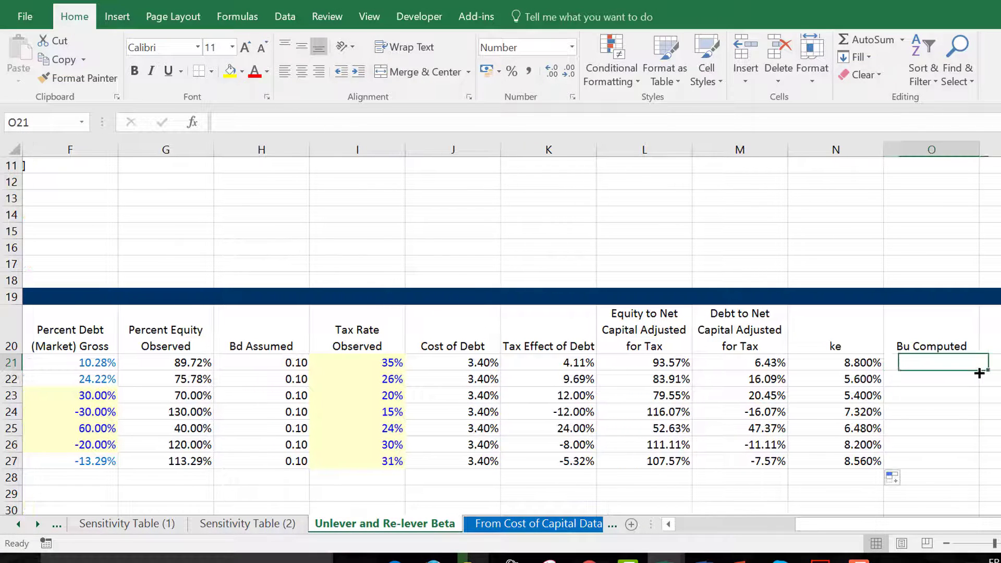
text(=)
key(Left)
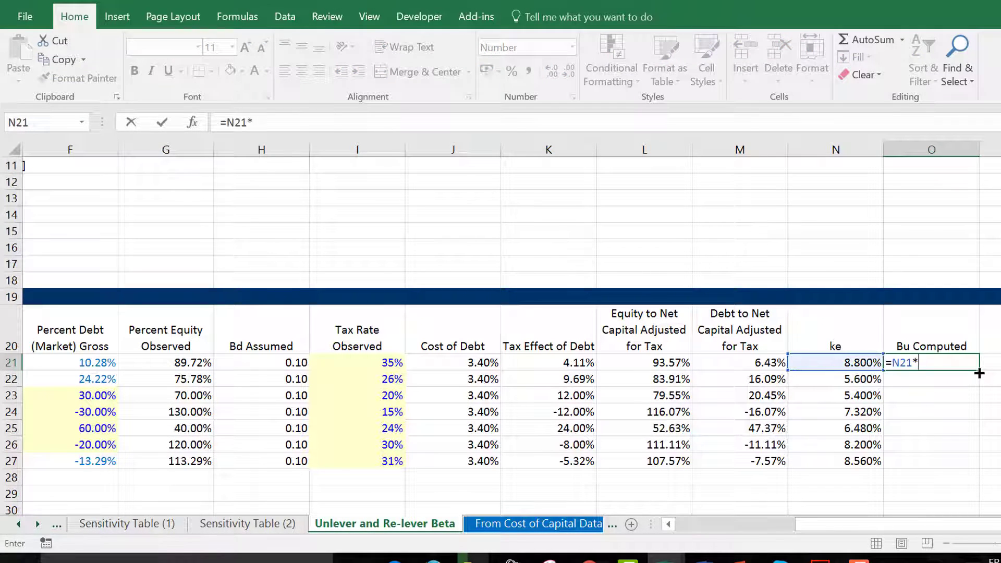
text(*)
key(Left)
key(Left)
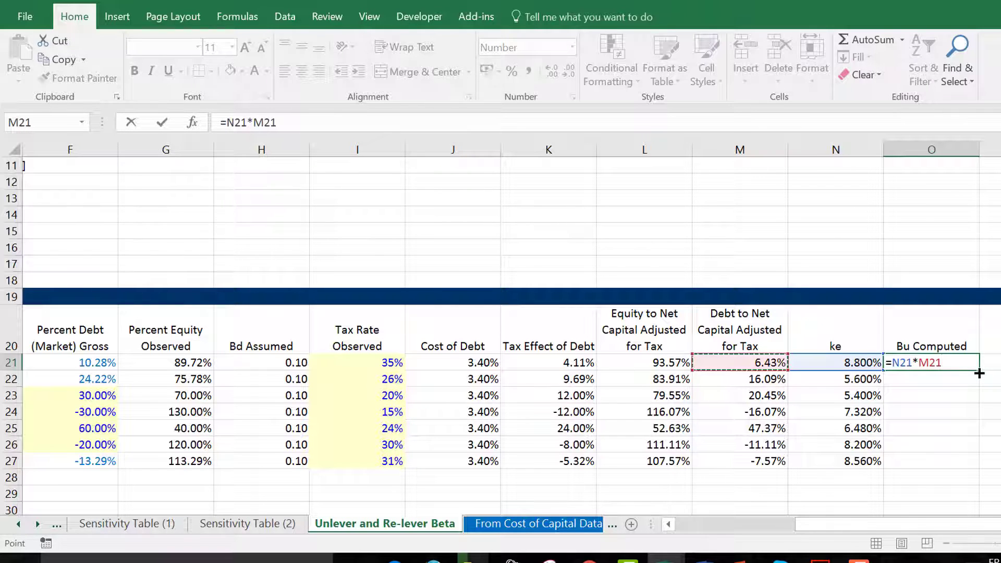
key(Left)
key(Left)
key(Left)
key(Right)
key(Right)
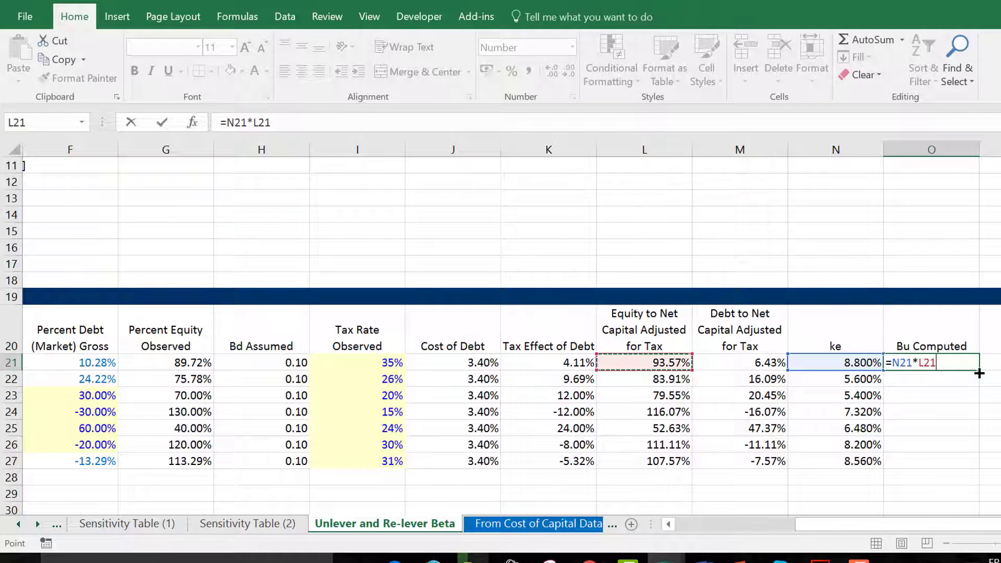
text(+)
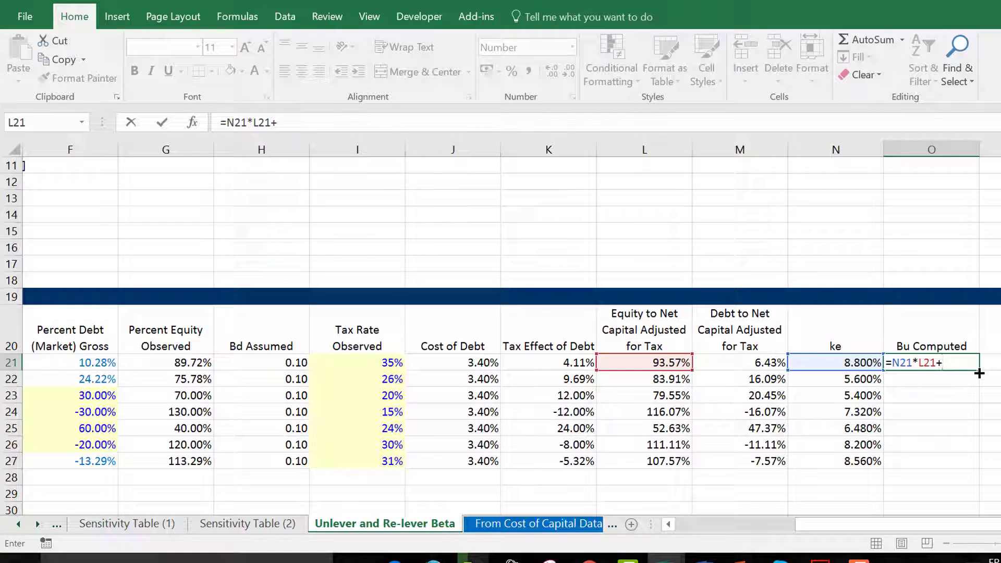
key(Left)
key(Left)
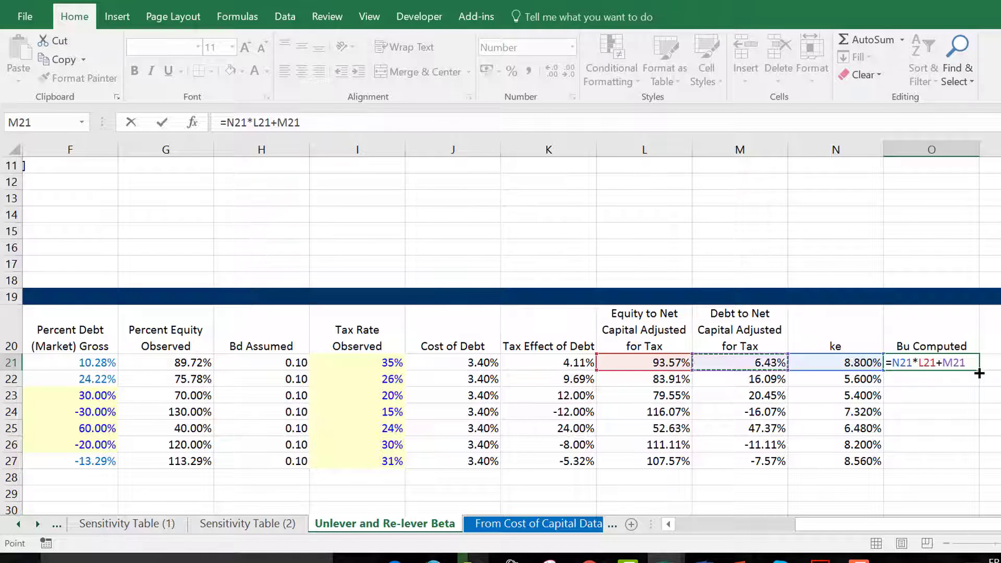
text(*)
key(Left)
key(Left)
key(Left)
key(Left)
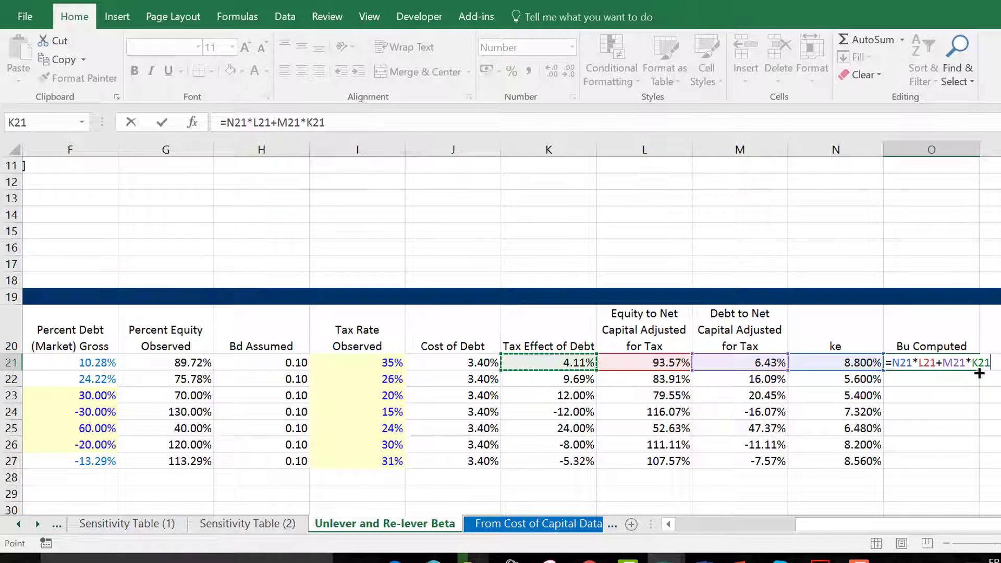
key(Right)
key(Right)
key(Left)
key(Left)
key(Left)
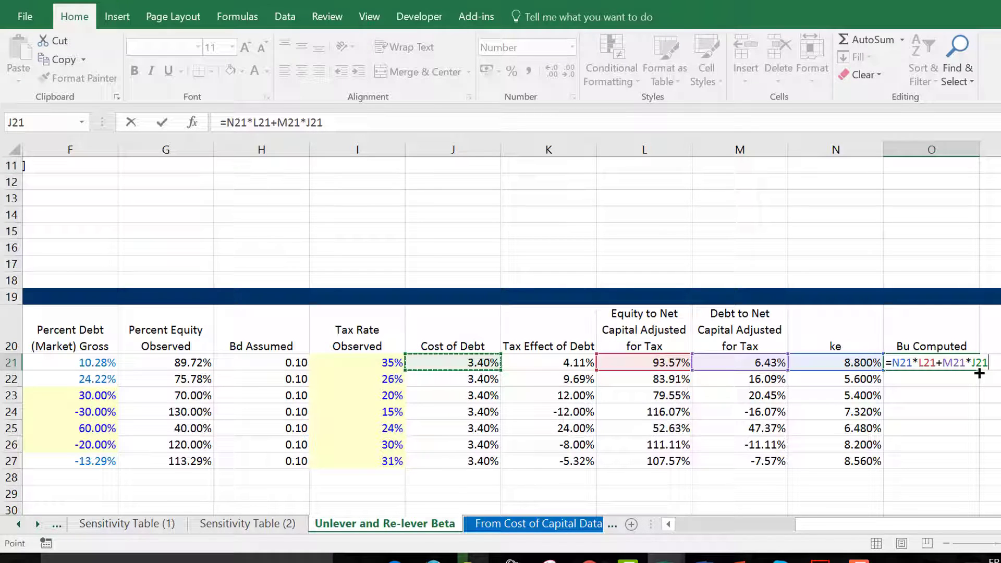
key(Escape)
- Enter =N21*L21+J21*M21 in Disney's Bu Computed cell and format it as a percentage
text(=)
key(Left)
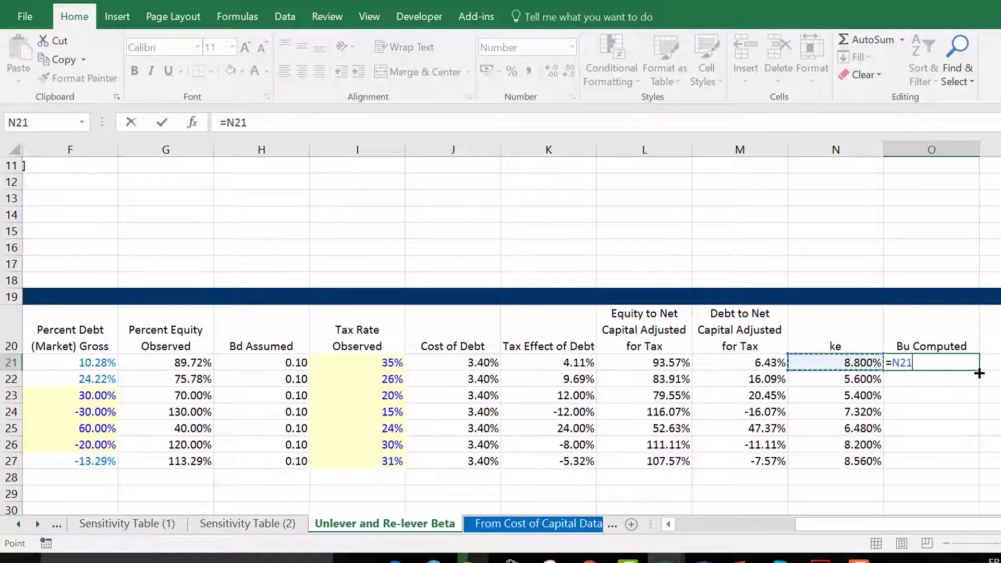
text(*)
key(Left)
key(Left)
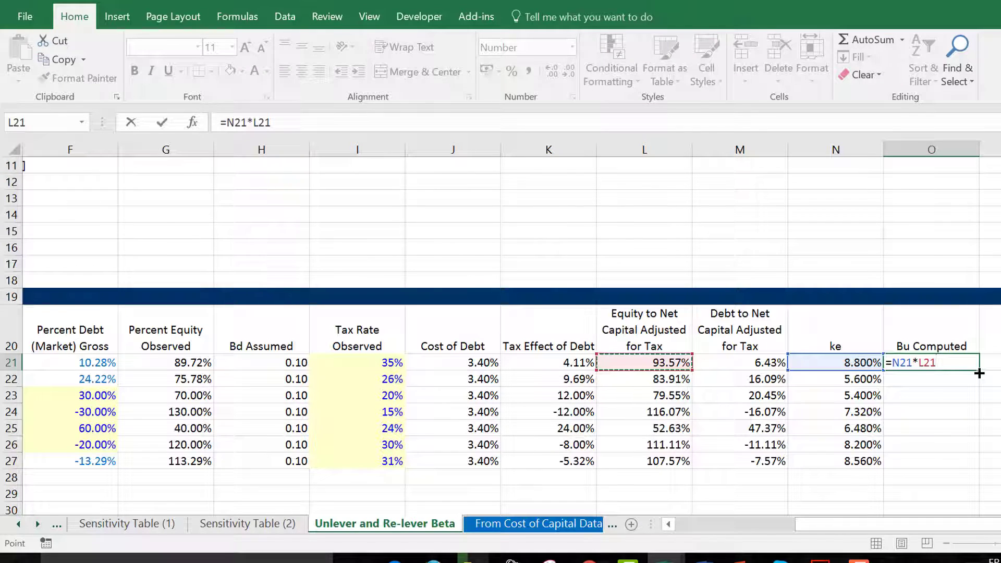
text(+)
key(Left)
key(Left)
key(Left)
key(Left)
key(Left)
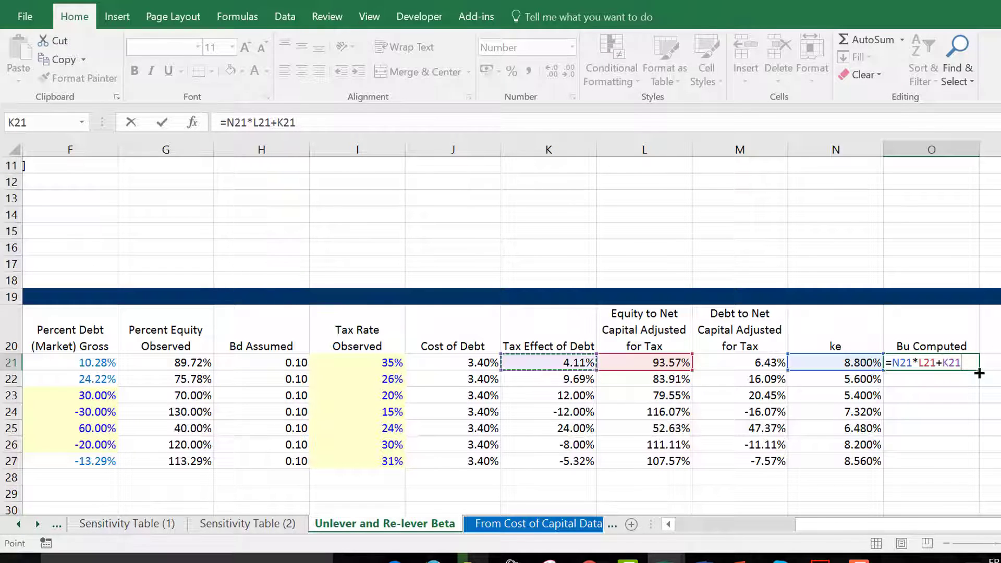
text(*)
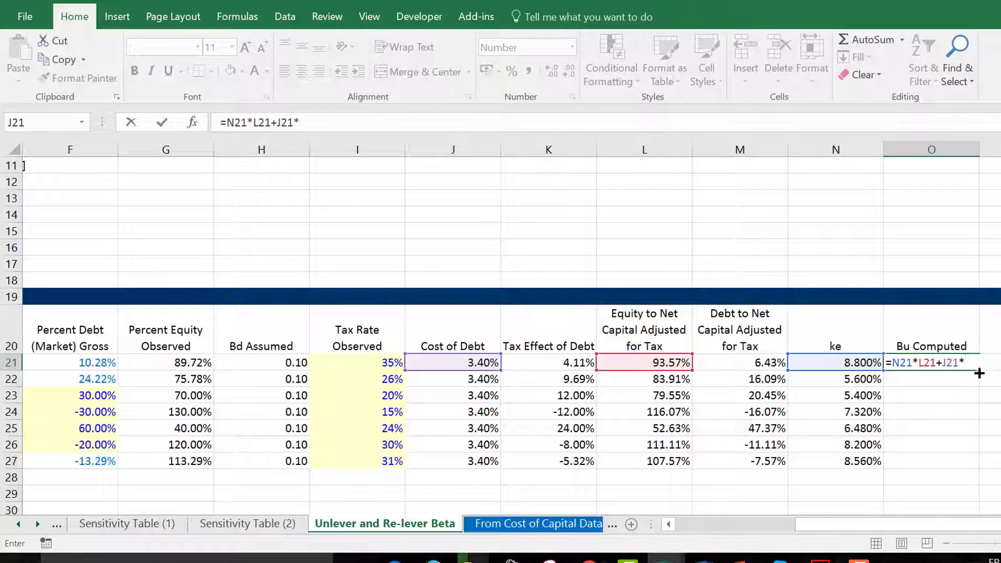
key(Left)
key(Left)
key(Left)
key(Left)
key(Right)
key(Right)
key(Return)
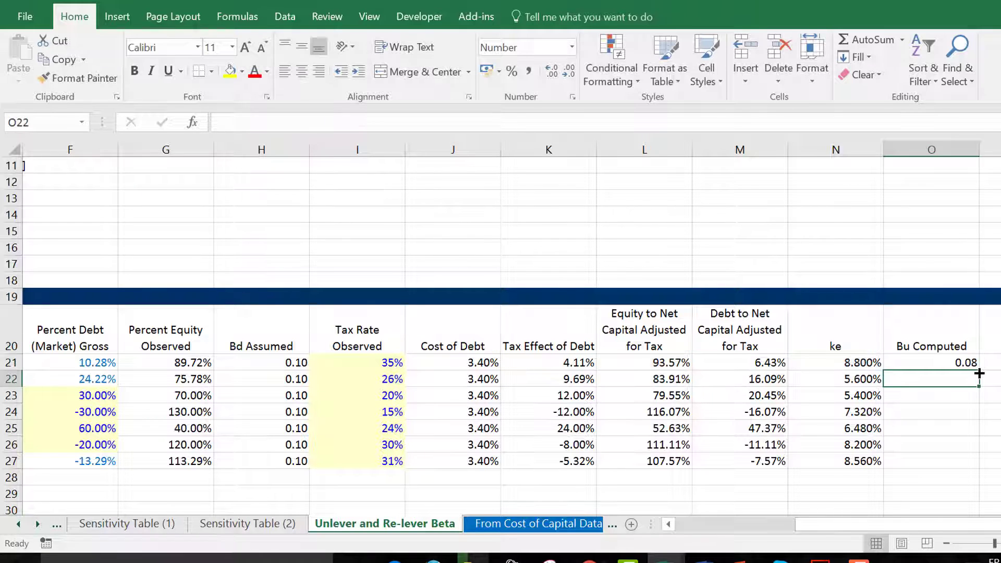
key(Up)
key(ctrl+shift+5)
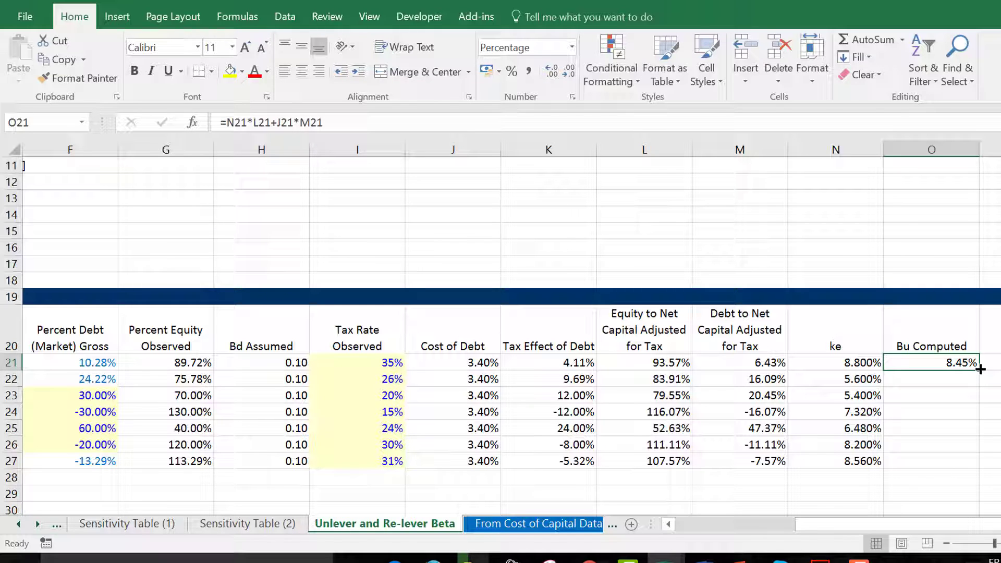
- Fill Disney's Bu Computed formula down through Microsoft's row
key(Down)
key(Up)
key(shift+Down)
key(shift+Down)
key(shift+Down)
key(shift+Down)
key(shift+Down)
key(shift+Down)
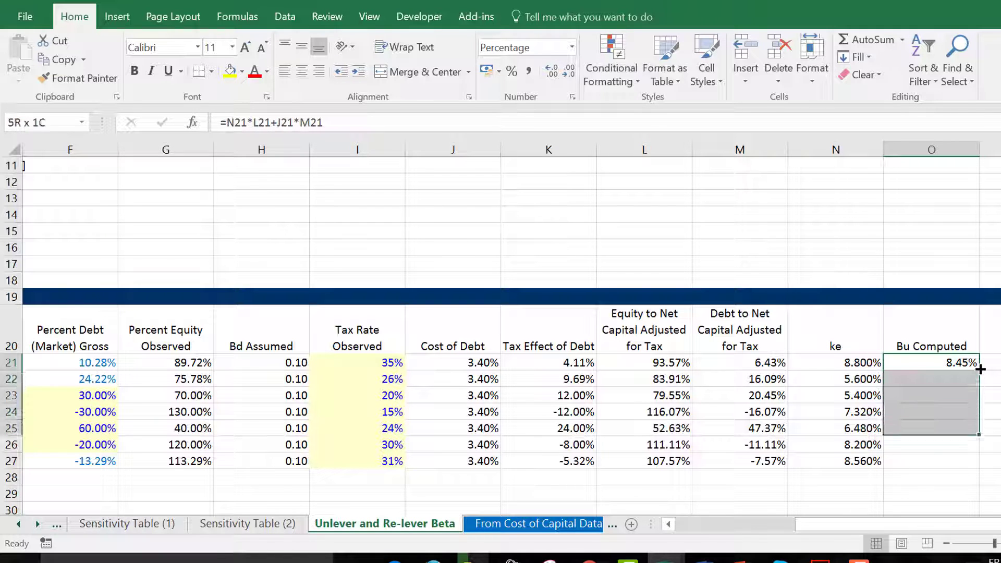
key(ctrl+d)
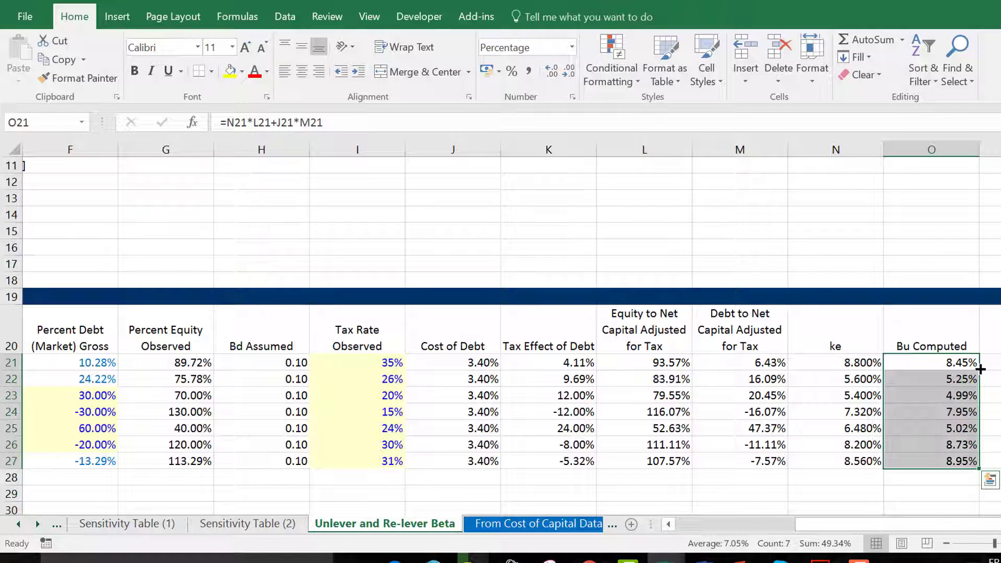
- Look over Disney's row across the comparison table, from the observed inputs to Bu Computed
key(Down)
key(Up)
key(Left)
key(Left)
key(Left)
key(Left)
key(Left)
key(Left)
key(Left)
key(Left)
key(Left)
key(Left)
key(Left)
key(Left)
key(Left)
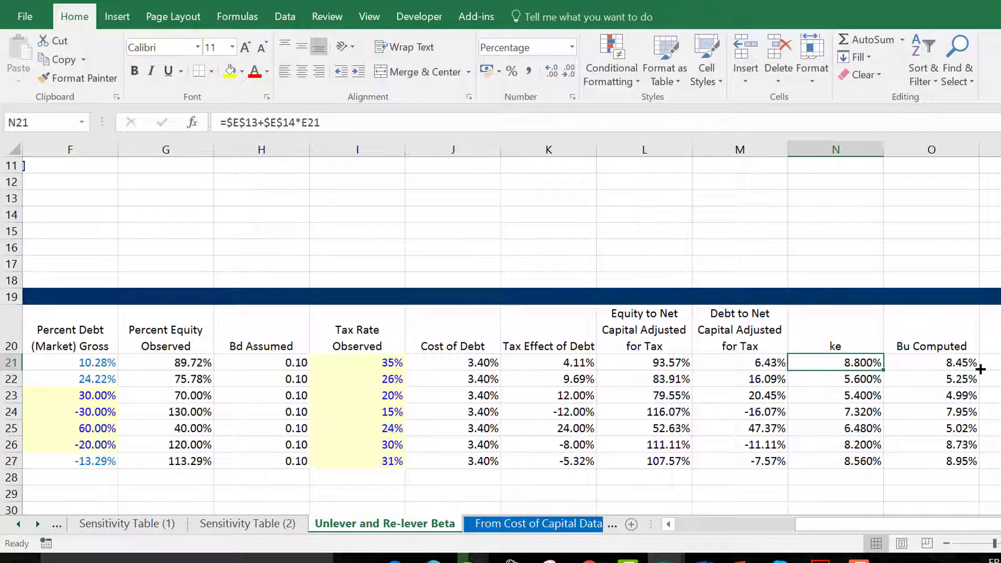
key(Right)
key(Right)
key(Right)
key(Right)
key(Right)
key(Right)
key(Right)
key(Right)
key(Right)
key(Right)
key(Right)
key(Right)
key(Right)
key(Right)
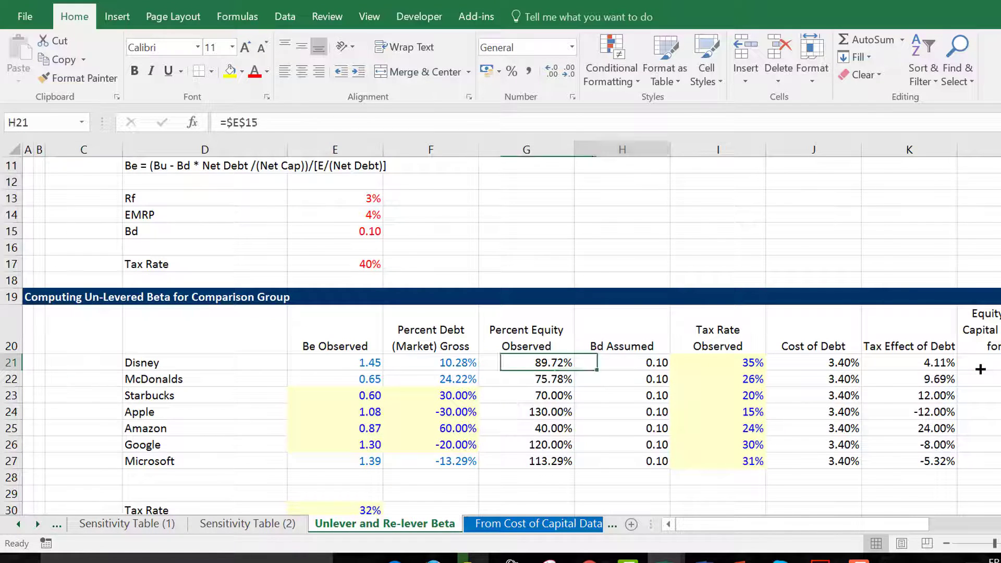
- Total the Bu Computed column in O29 with =SUM(O21:O28)
key(Left)
key(Down)
key(Down)
key(Down)
key(Down)
key(Down)
key(Down)
key(Down)
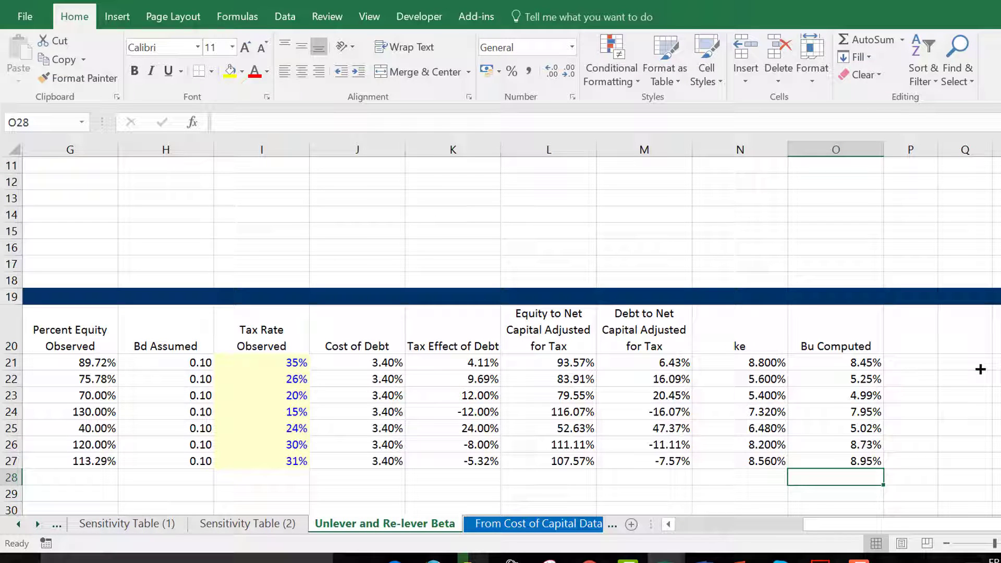
key(Down)
key(alt+equal)
key(alt+equal)
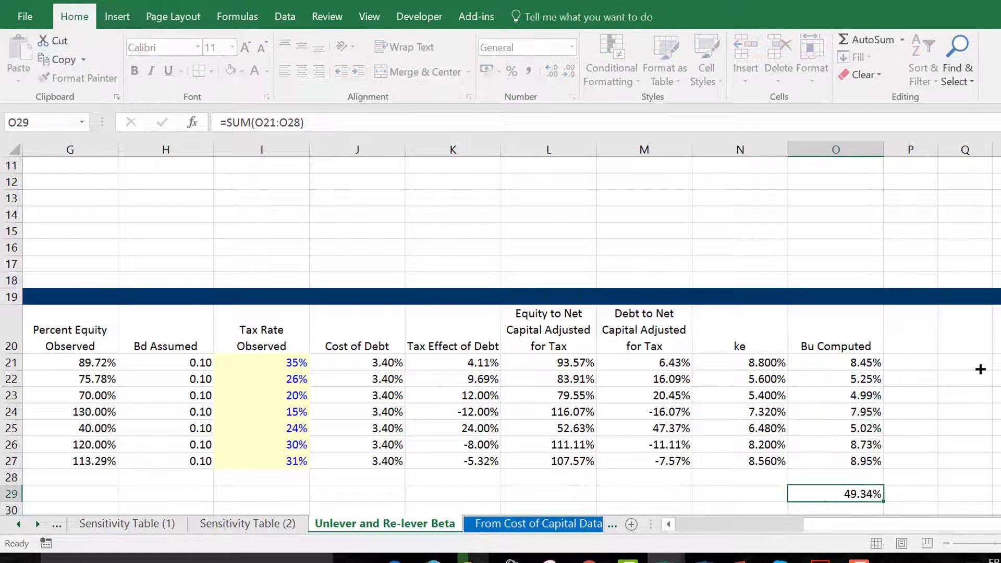
- Replace the formula in O29 with =AVERAGE(O21:O27) to average the Bu Computed column
text(=ave)
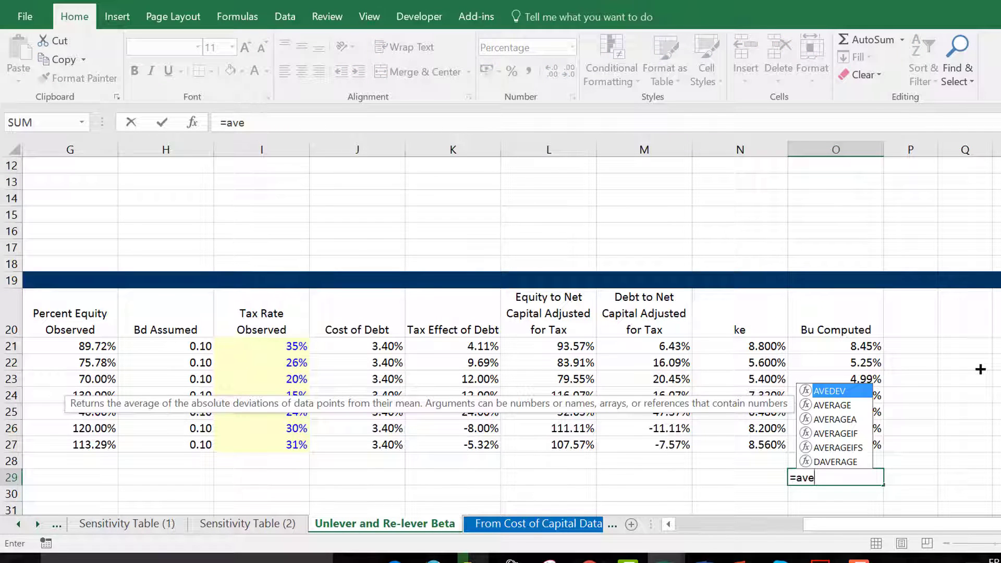
key(Down)
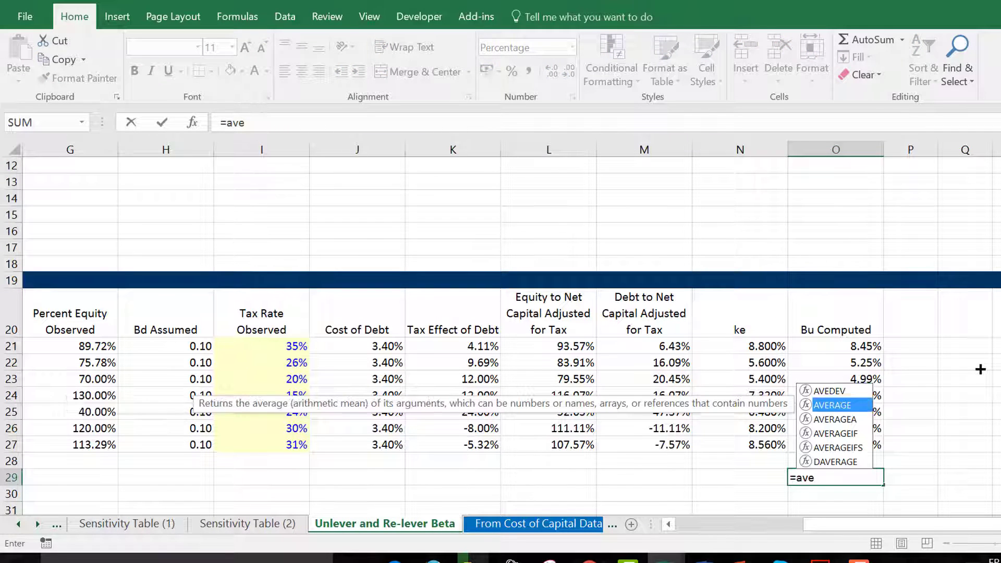
key(Tab)
key(Up)
key(Up)
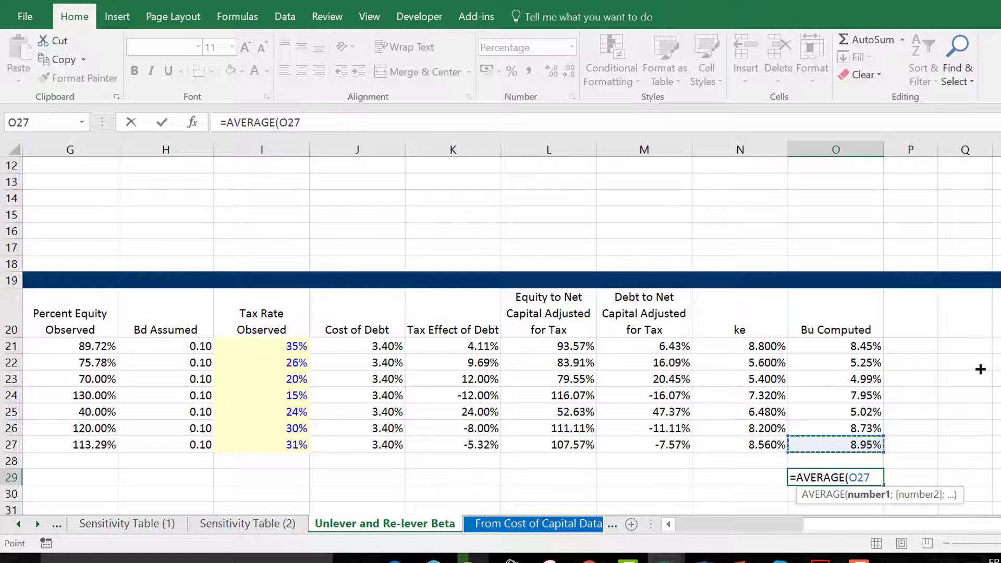
key(shift+Up)
key(shift+Up)
key(shift+Up)
key(shift+Up)
key(shift+Up)
key(shift+Up)
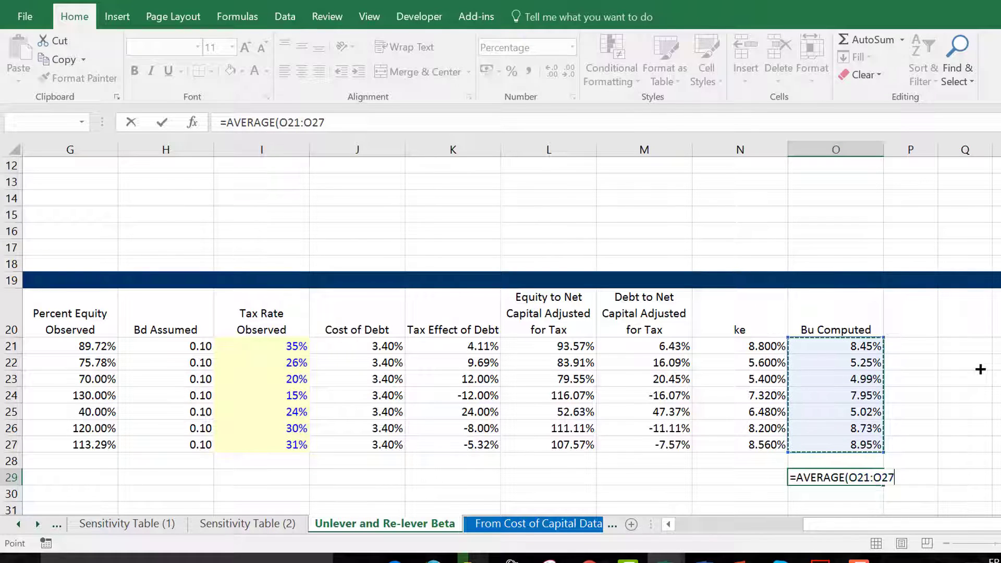
key(Return)
- Review the whole comparison table, from the company names and observed betas across to the average under Bu Computed
key(Up)
key(Left)
key(Left)
key(Home)
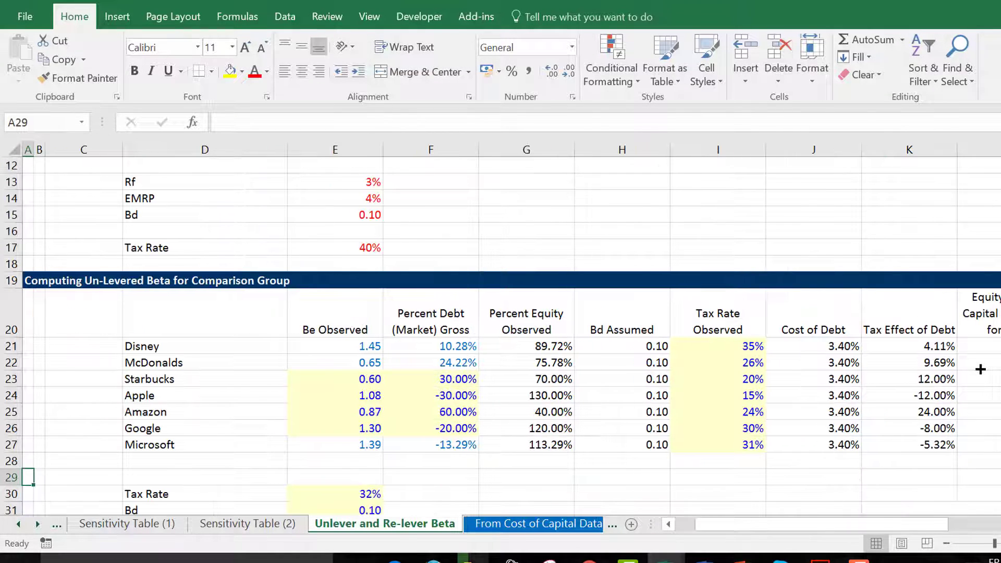
key(Down)
key(Up)
key(Right)
key(Right)
key(Right)
key(Right)
key(Right)
key(Right)
key(Right)
key(Right)
key(Right)
key(Right)
key(Right)
key(Right)
key(Right)
key(Right)
key(Right)
key(Right)
key(Right)
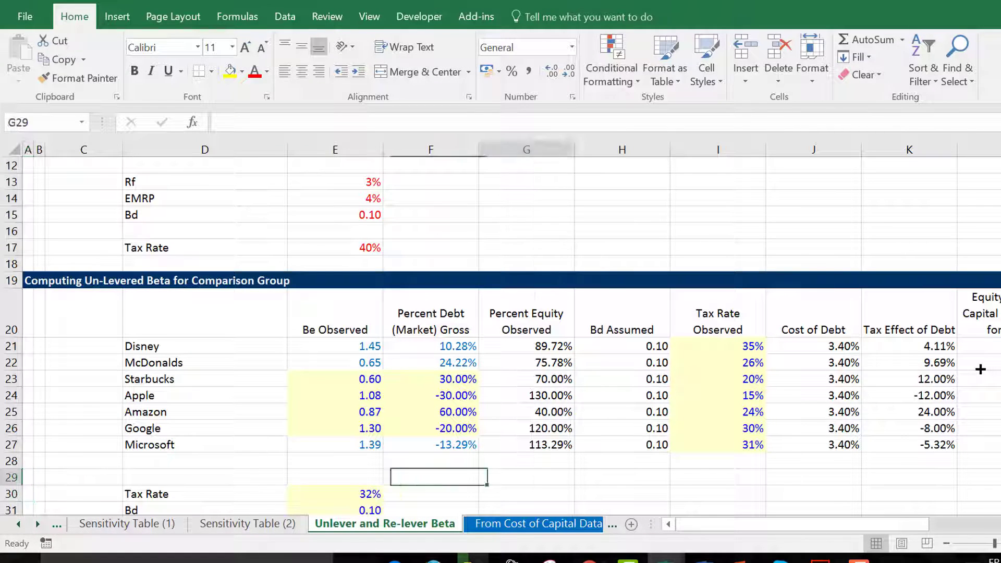
- Rename the Bu Computed column header to ku Computed
key(Left)
key(Left)
key(Left)
key(Up)
key(Up)
key(Up)
key(Up)
key(Up)
key(Up)
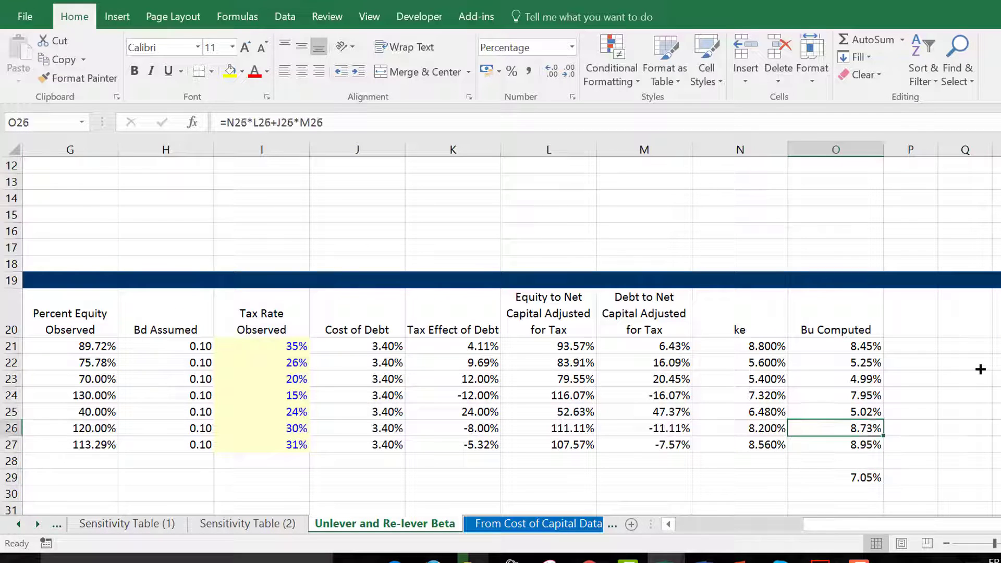
key(Up)
key(Up)
key(Up)
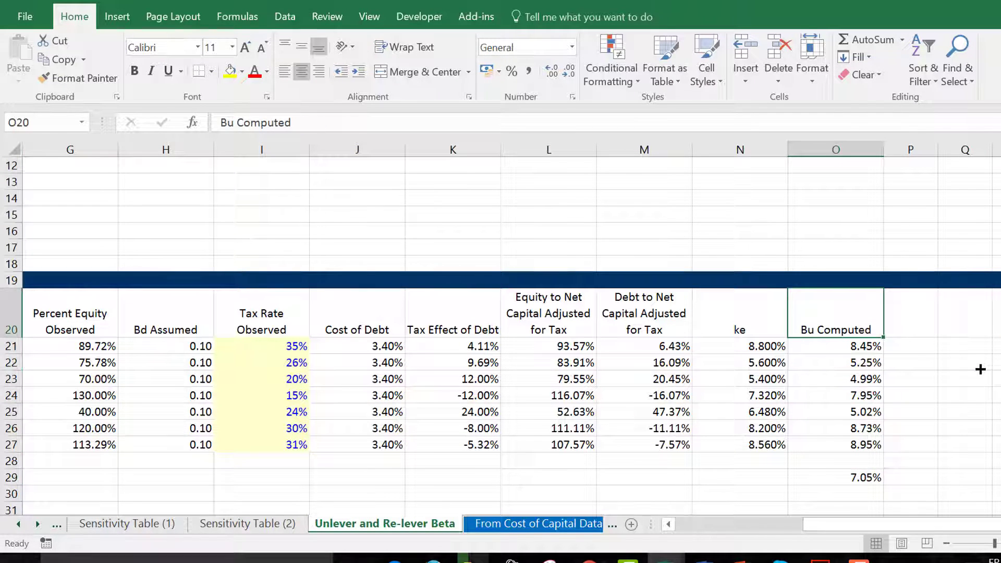
key(F2)
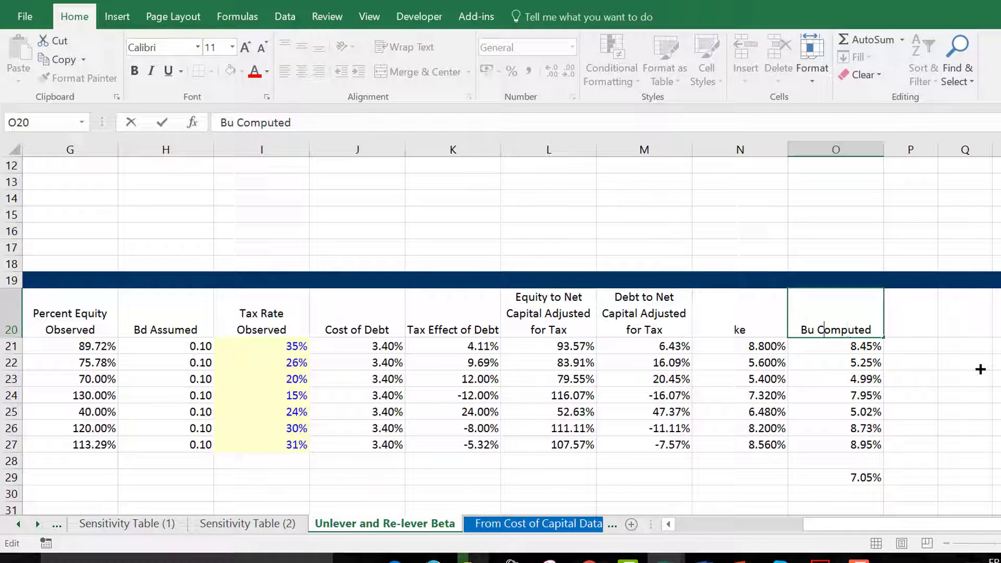
key(Home)
key(Delete)
text(k)
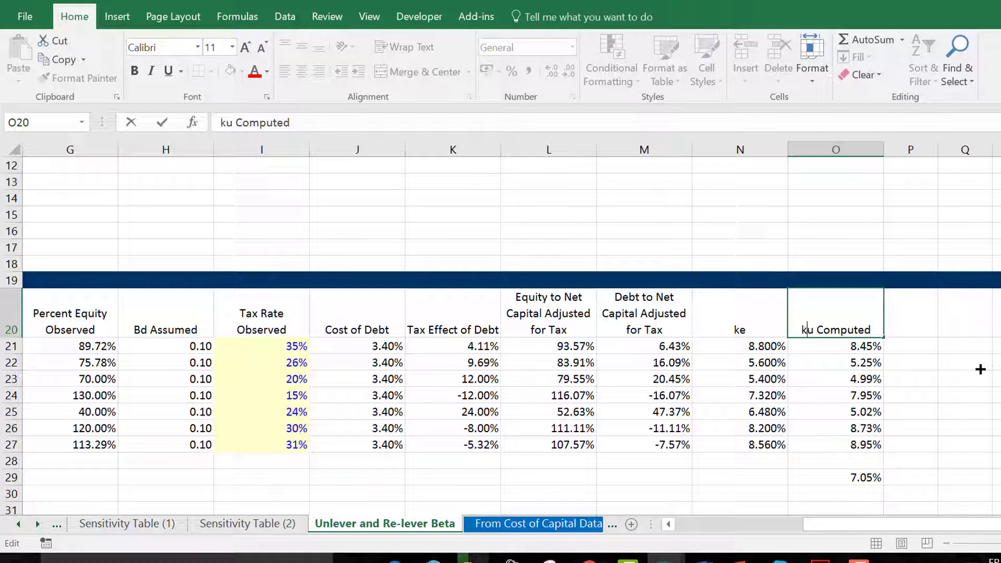
key(Return)
- Head the empty column beside ku Computed with ke Comp
key(Down)
key(Down)
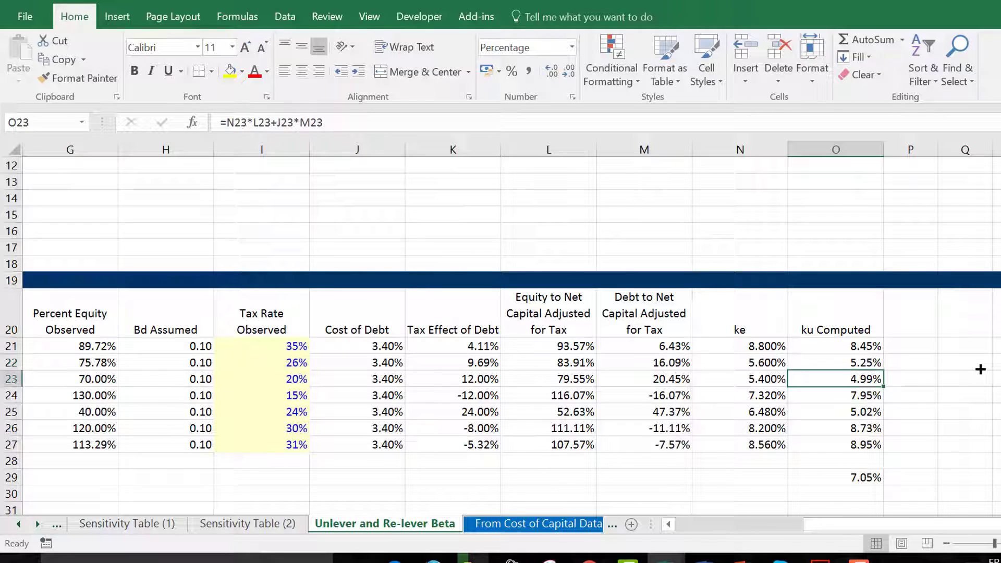
key(Up)
key(Up)
key(Up)
key(Right)
text(k)
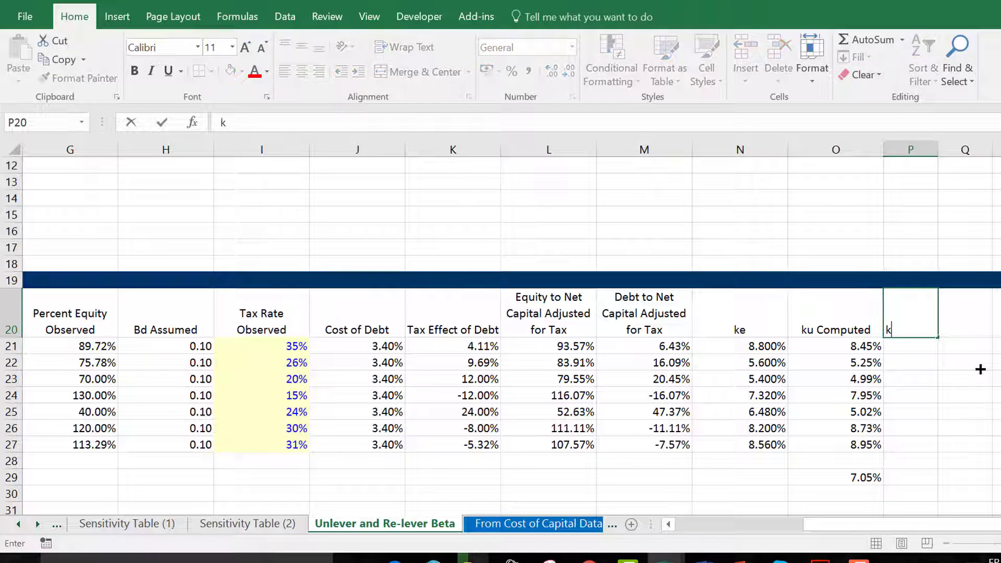
key(BackSpace)
key(BackSpace)
text(ke Comp)
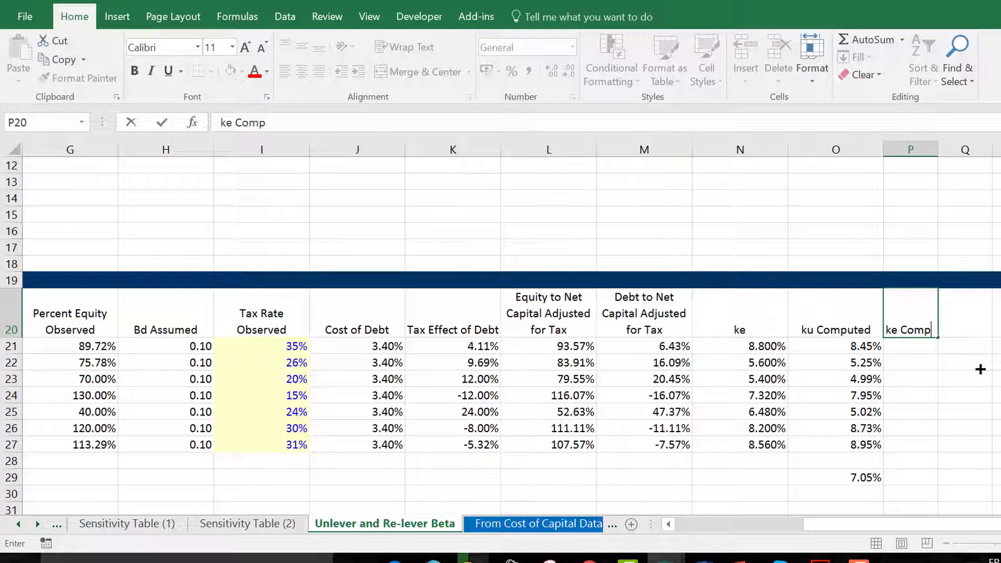
key(Return)
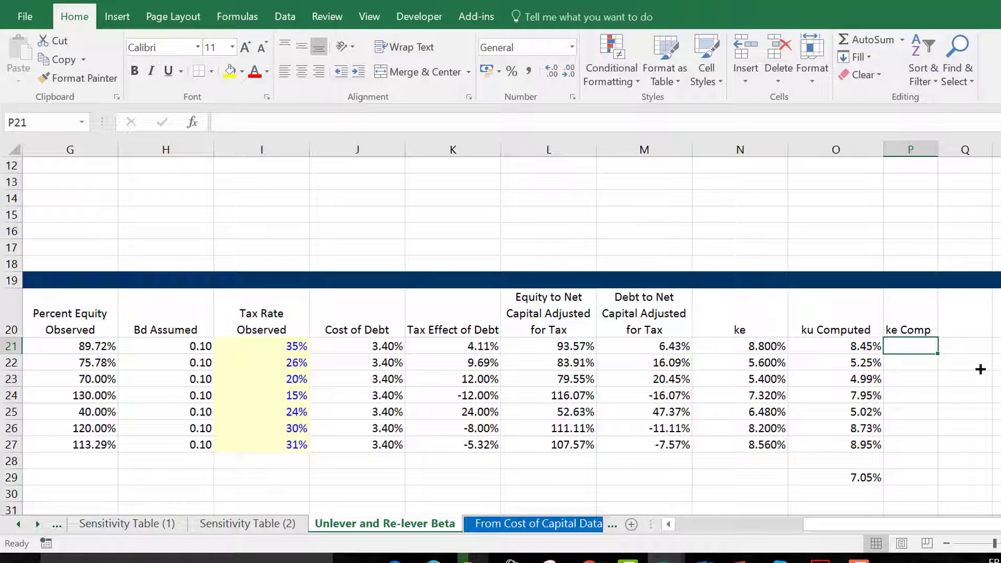
- Enter =E21*L21+H21*M21 in Disney's ke Comp cell to weight the observed and debt betas by tax-adjusted capital ratios
text(=)
key(Left)
key(Left)
key(Left)
key(Left)
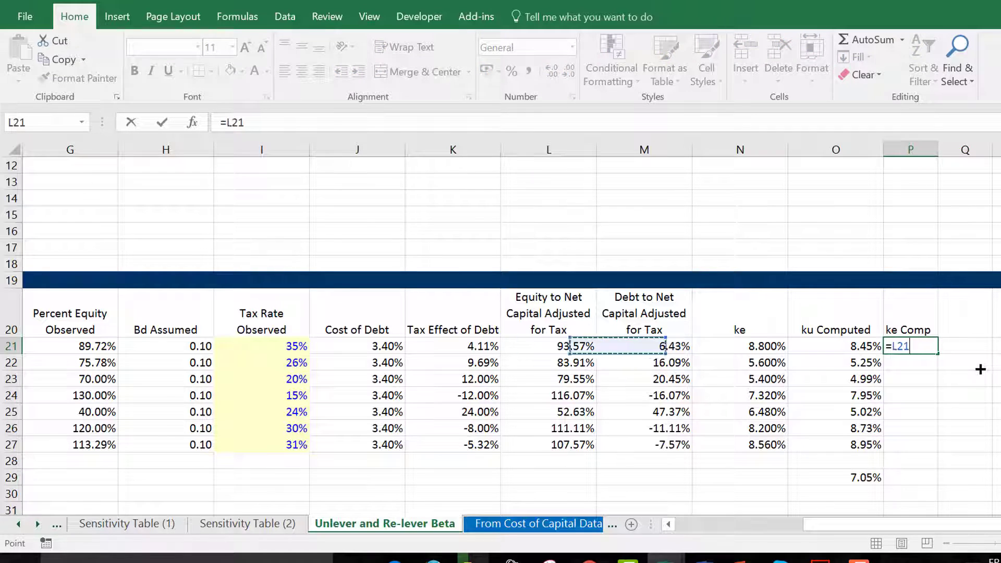
key(Left)
key(Left)
key(Left)
key(Left)
key(Left)
key(Left)
key(Left)
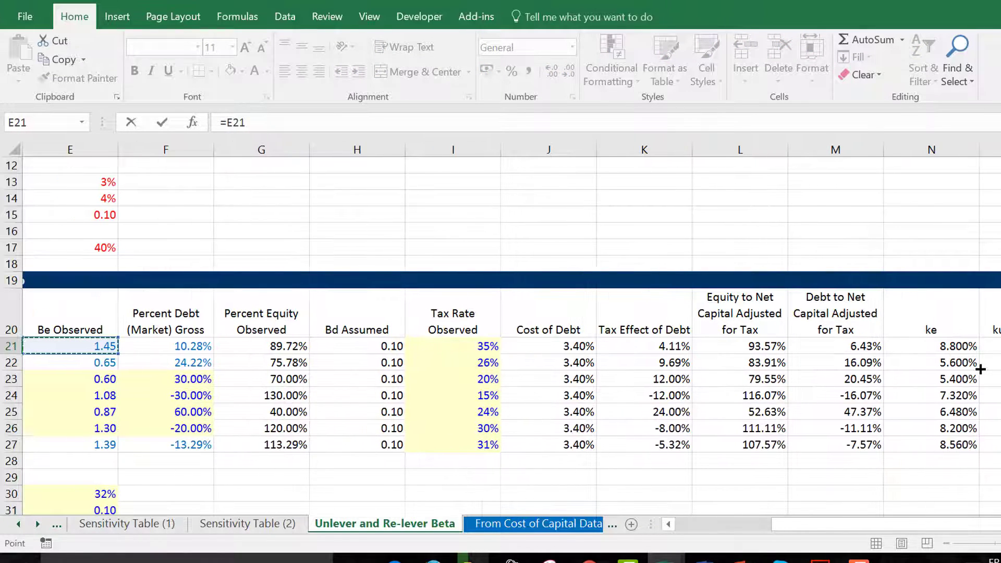
text(*)
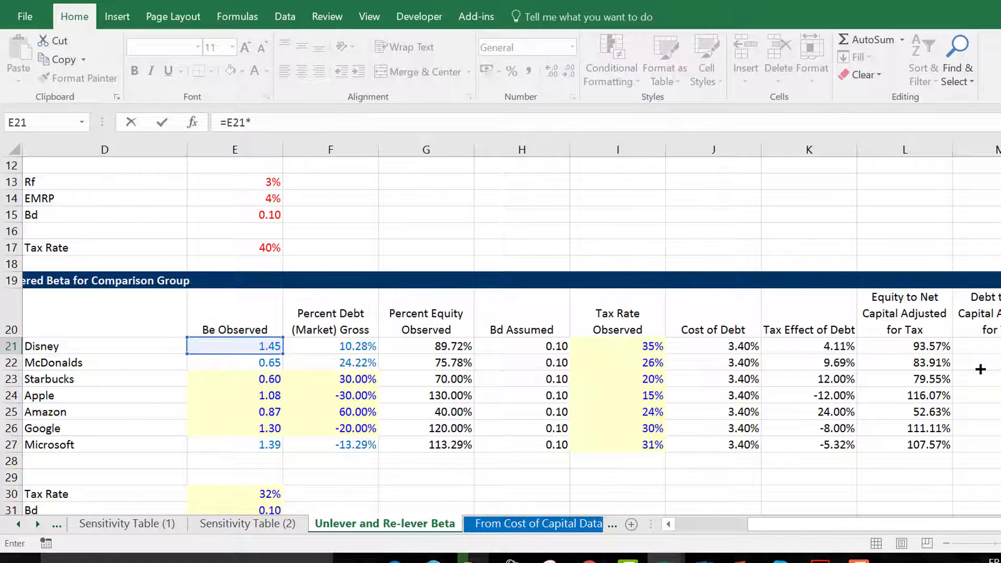
key(Left)
key(Left)
key(Left)
key(Left)
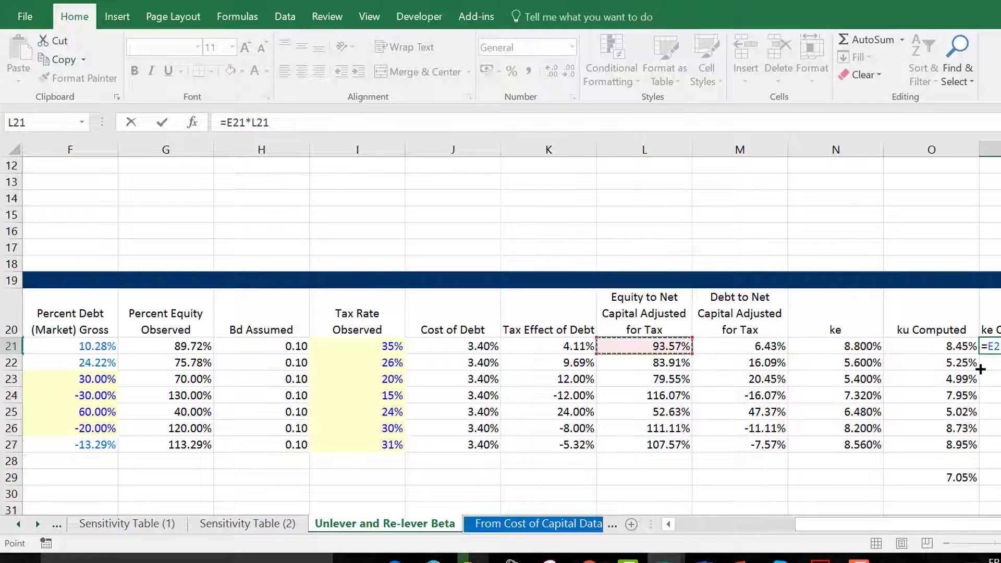
text(+)
key(Left)
key(Left)
key(Left)
key(Left)
key(Left)
key(Left)
key(Left)
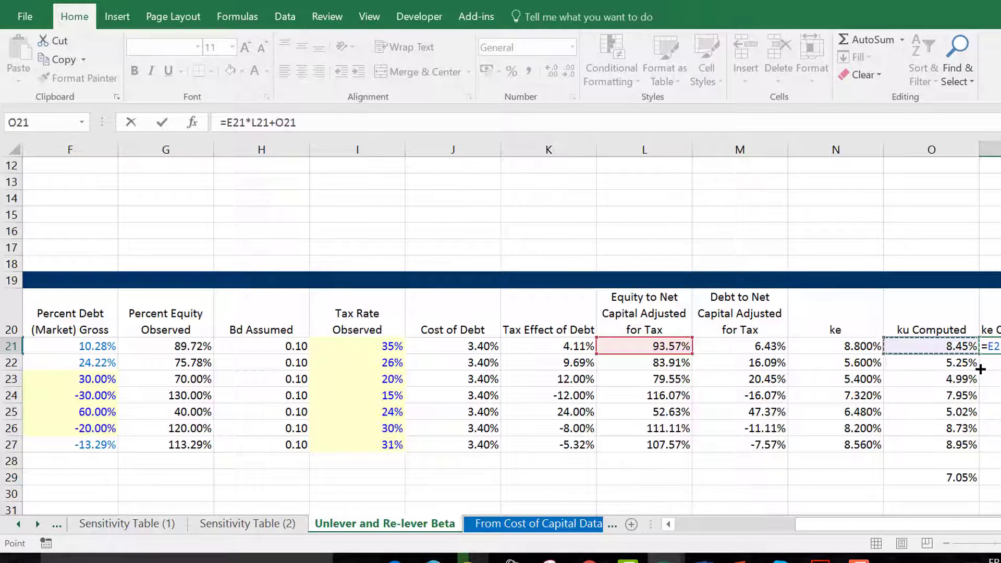
key(Left)
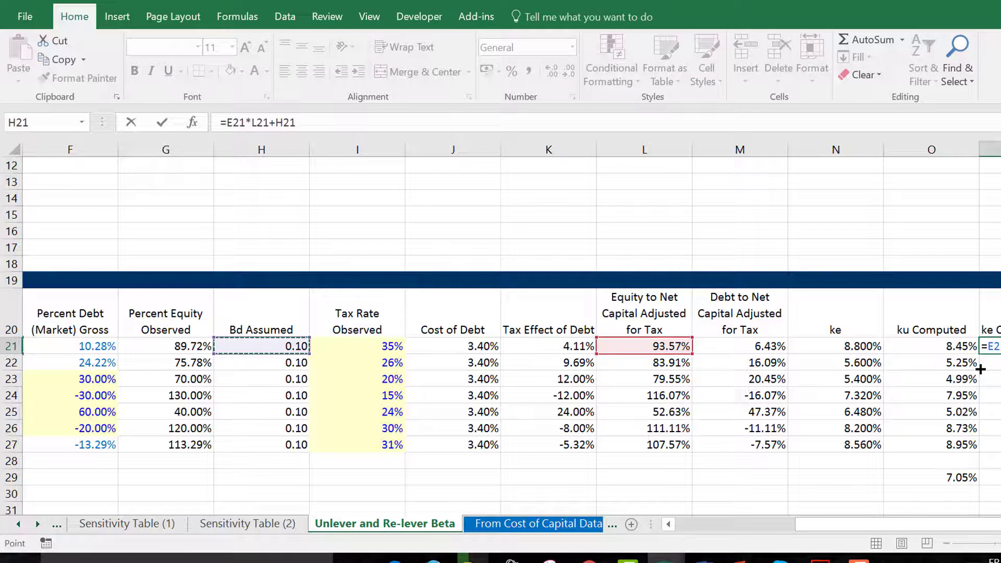
text(*)
key(Left)
key(Left)
key(Left)
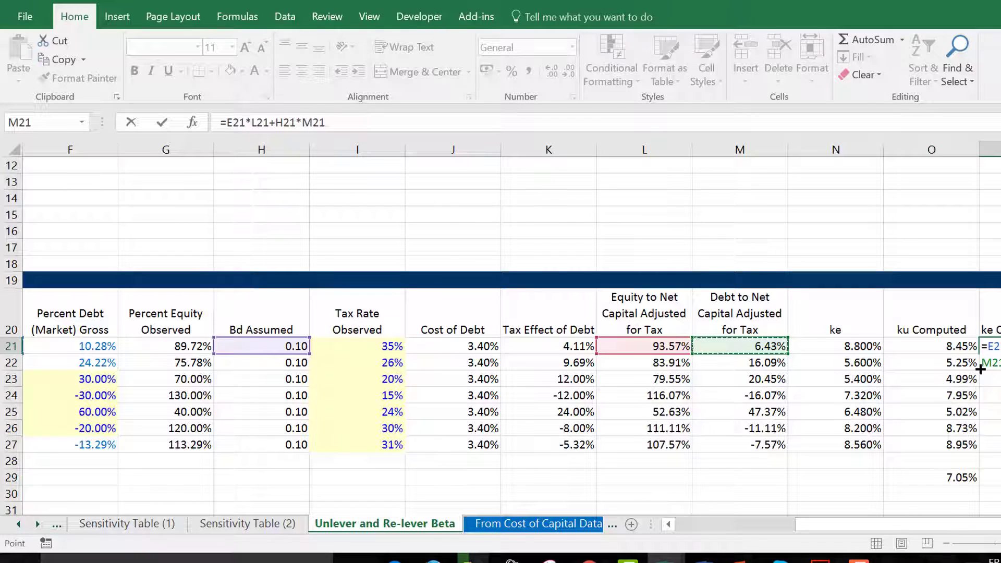
key(Return)
key(Up)
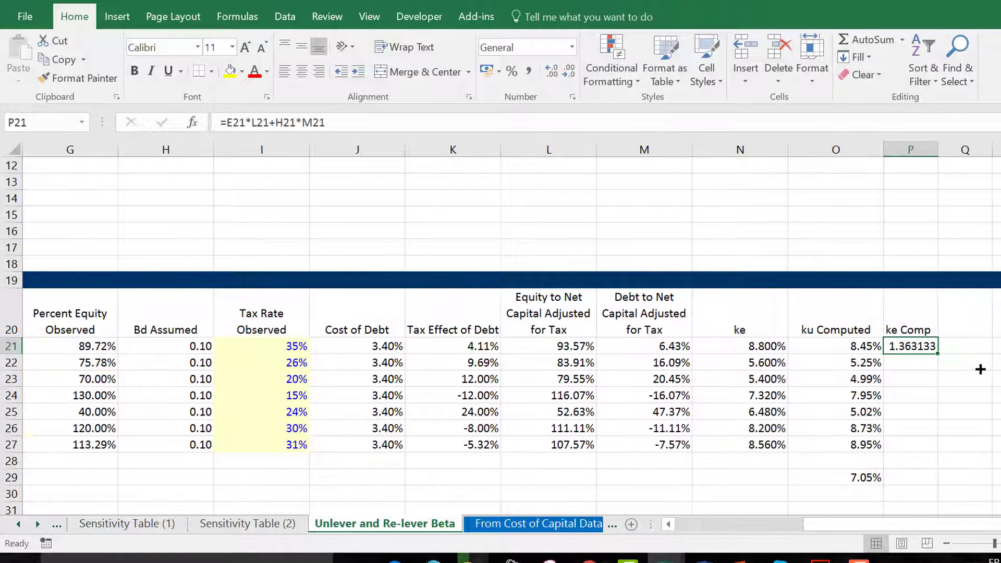
- Format Disney's ke Comp value as a number with two decimals and fill it down to Microsoft
key(ctrl+shift+1)
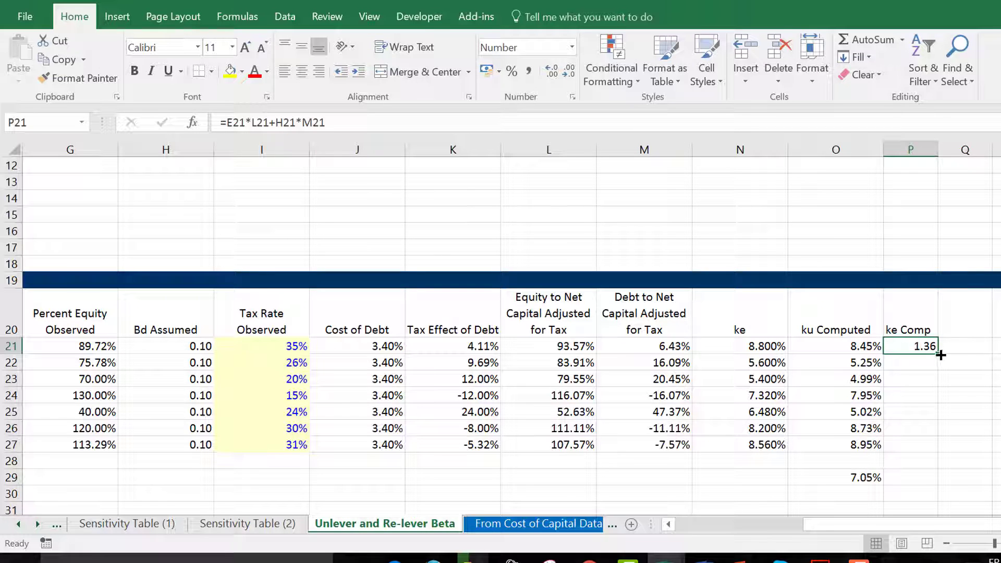
drag(941, 356, 939, 446)
key(Down)
key(Down)
key(Down)
key(Down)
key(Down)
key(Down)
key(Down)
key(Down)
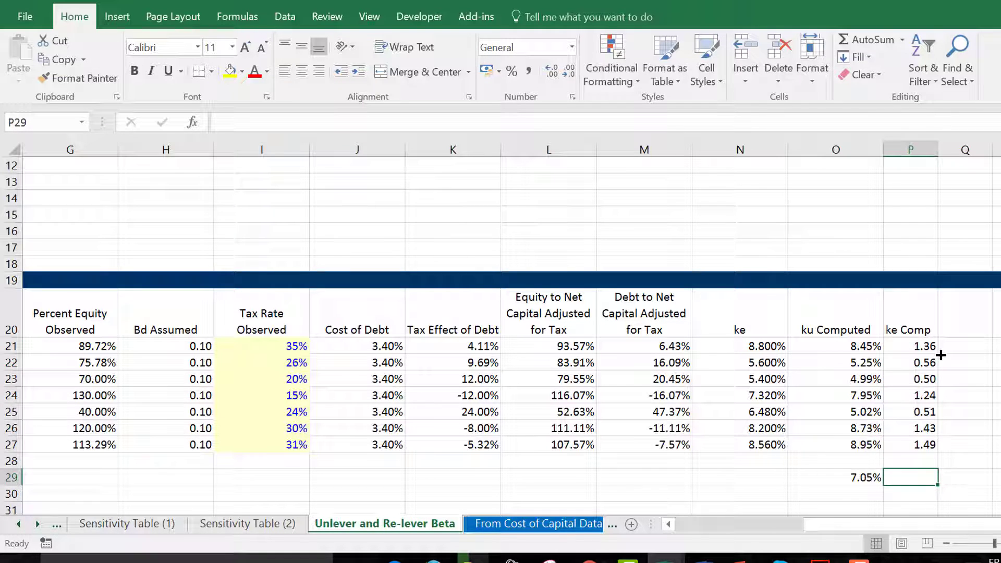
- Rename the ke Comp column header to ku Comp
key(Up)
key(Up)
key(Up)
key(Up)
key(Up)
key(Up)
key(Up)
key(Up)
key(Up)
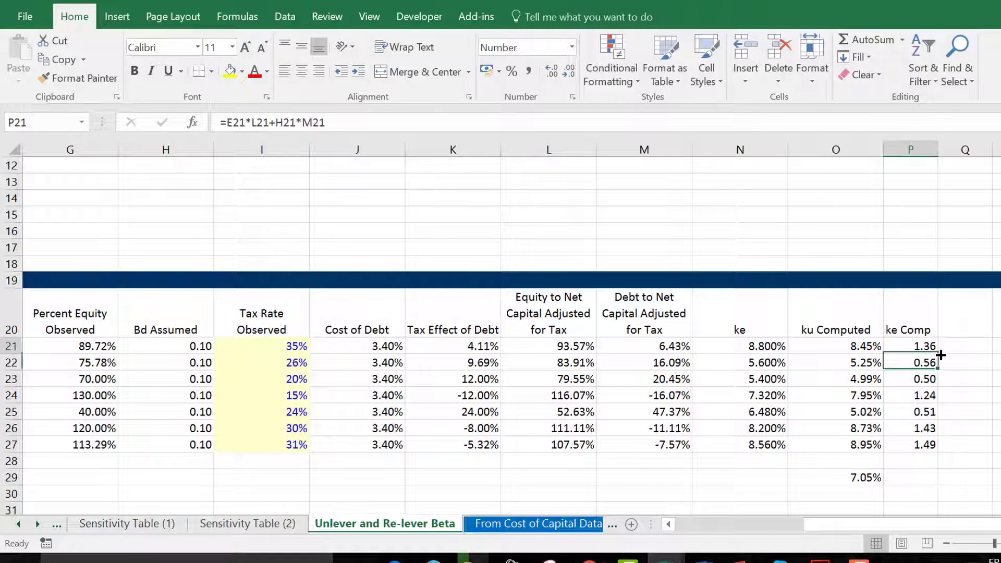
key(F2)
key(Left)
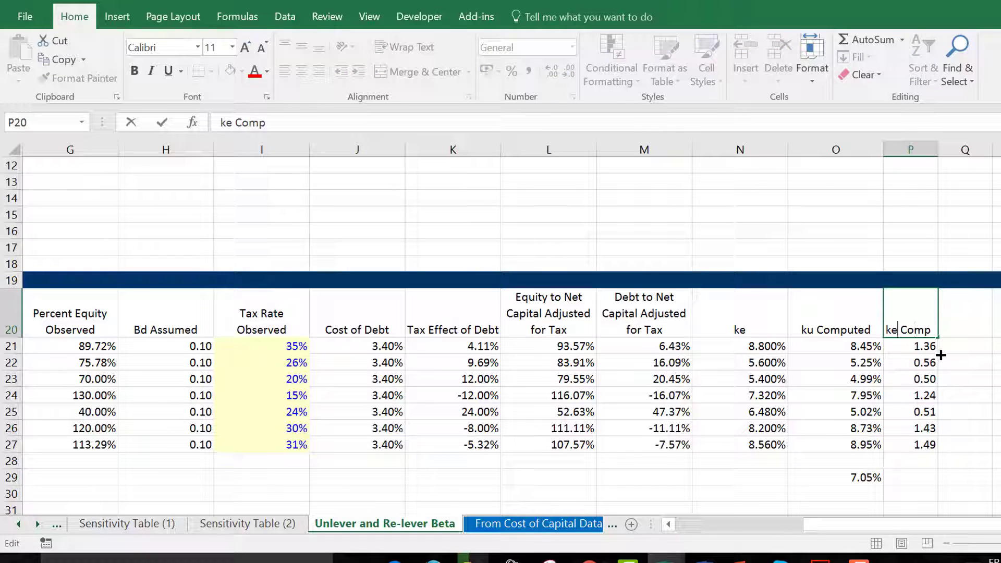
key(BackSpace)
text(u)
key(Return)
- Average the ku Comp values for Disney through Microsoft in P29 with =AVERAGE(P21:P27)
key(Down)
key(Down)
key(Down)
key(Down)
key(Down)
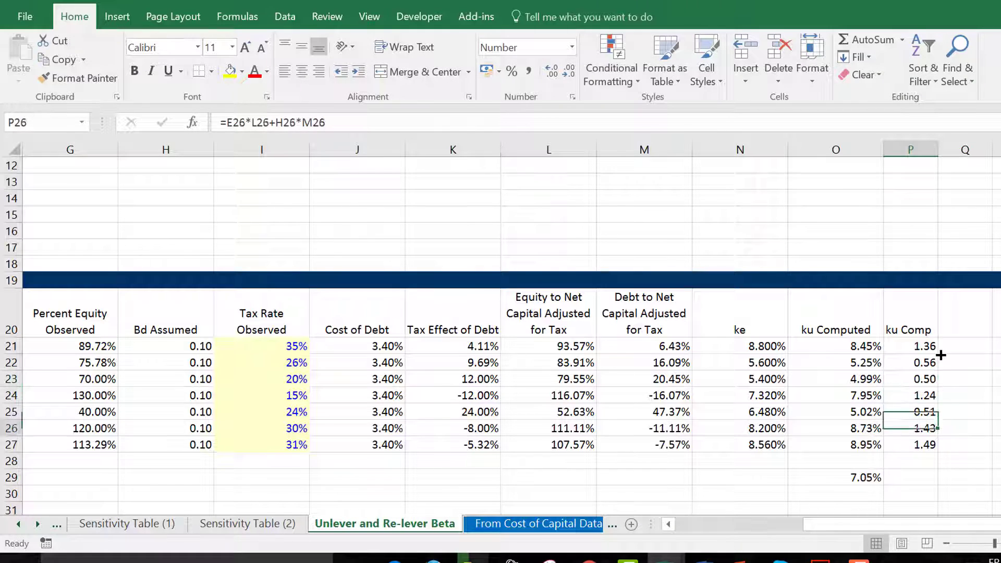
key(Down)
key(Down)
key(Down)
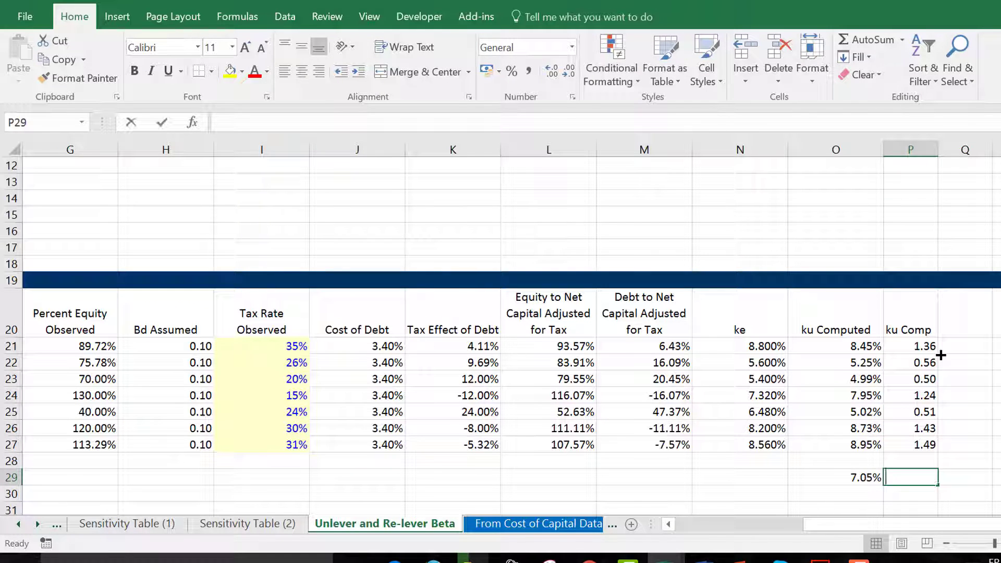
text(=ave)
key(Down)
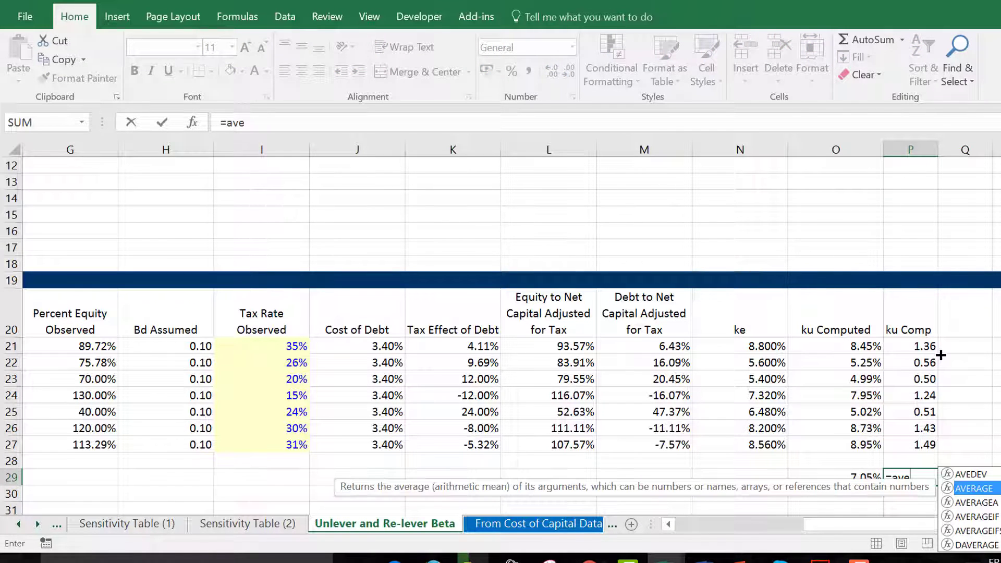
key(Tab)
key(Up)
key(Up)
key(shift+Up)
key(shift+Up)
key(shift+Up)
key(shift+Up)
key(shift+Up)
key(shift+Up)
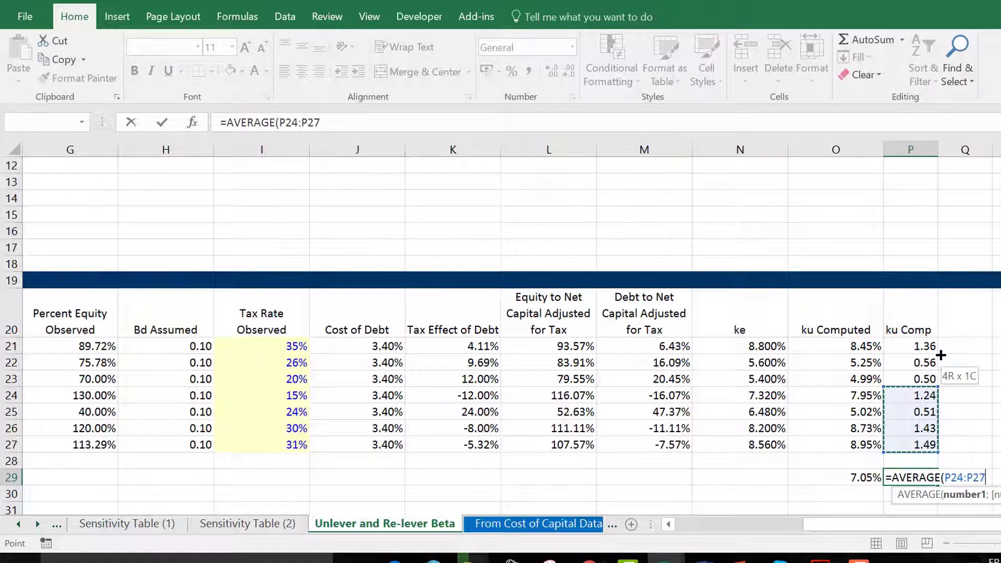
key(shift+Up)
key(shift+Down)
key(ctrl+Return)
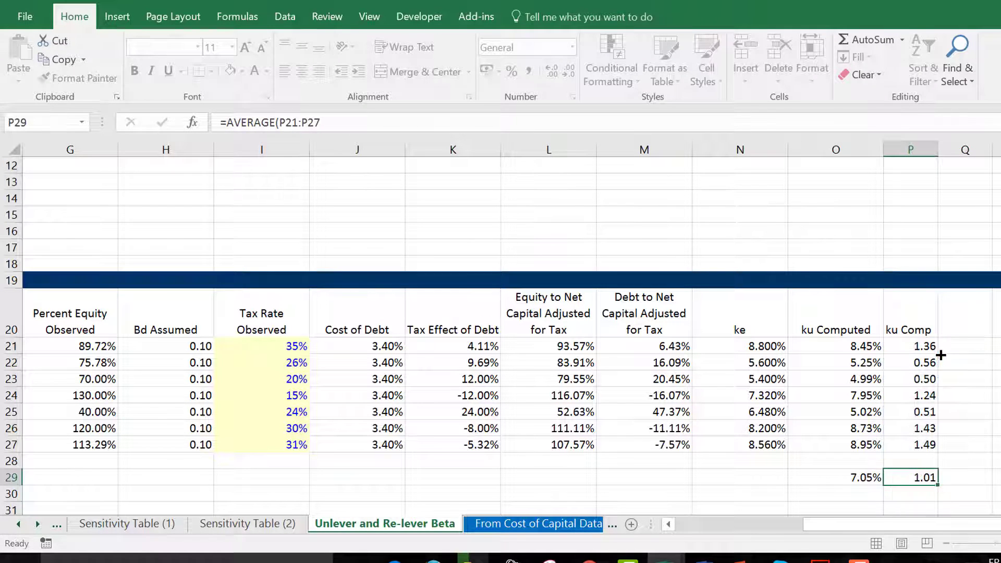
- Link the Bu Computed cell E33 below the comparison table to the ku Comp average in P29
key(Down)
key(Left)
key(Left)
key(Left)
key(Left)
key(Left)
key(Left)
key(Left)
key(Left)
key(Left)
key(Left)
key(Left)
key(Left)
key(Left)
key(Left)
key(Left)
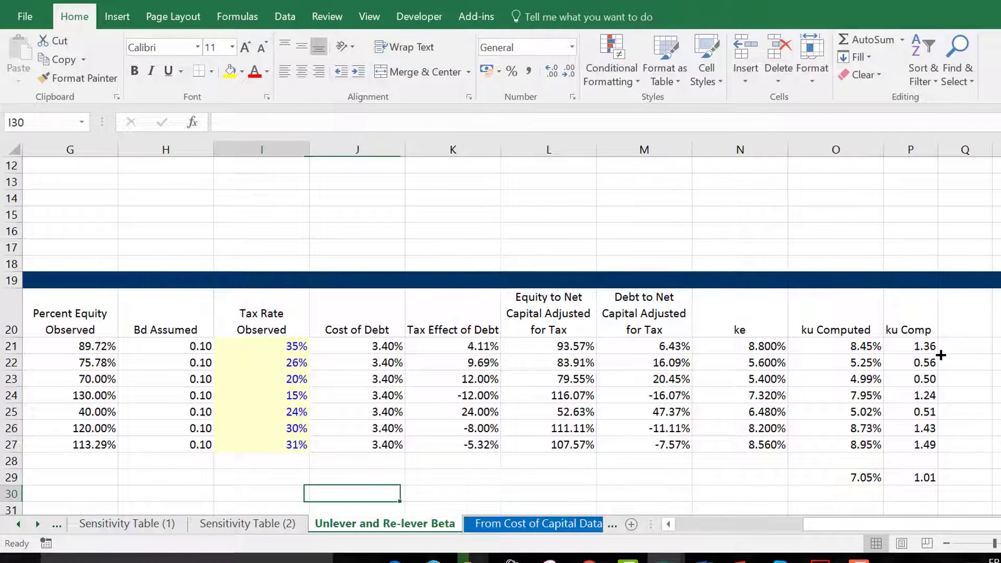
key(Down)
key(Down)
key(Down)
key(Down)
key(Down)
key(Down)
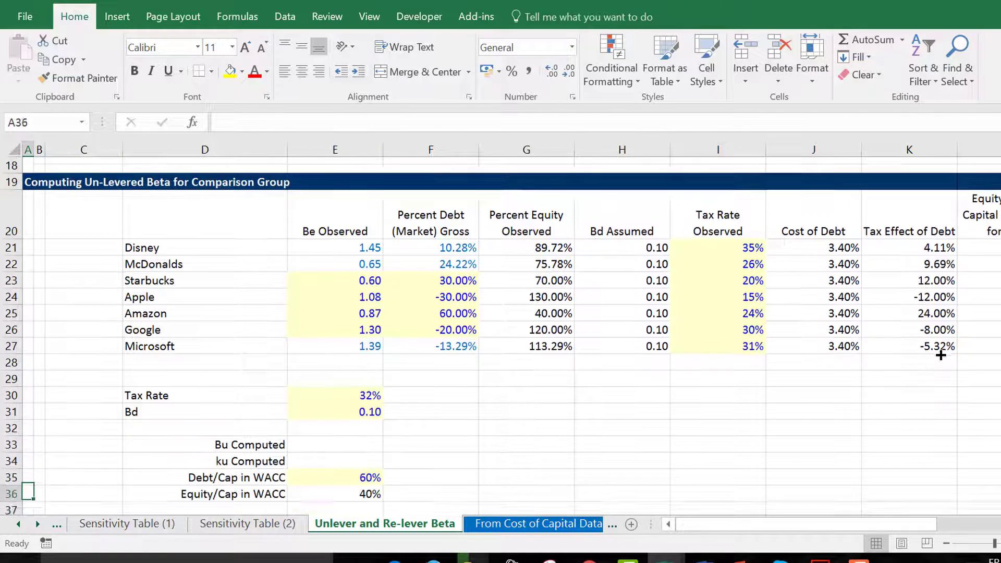
key(Up)
key(Up)
key(Up)
key(Right)
key(Right)
key(Right)
key(Right)
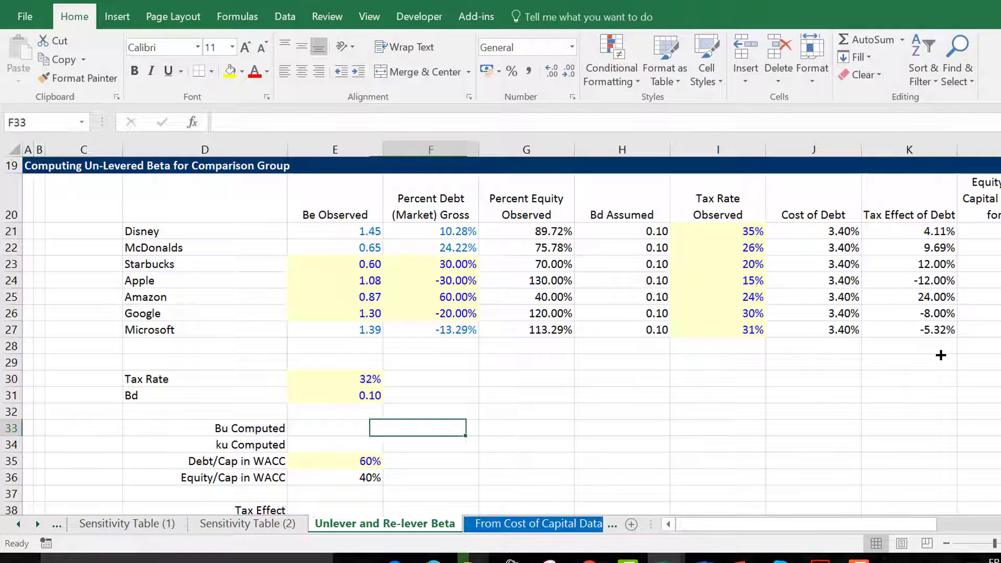
text(=)
key(Right)
key(Right)
key(Right)
key(Right)
key(Right)
key(Right)
key(Right)
key(Right)
key(Right)
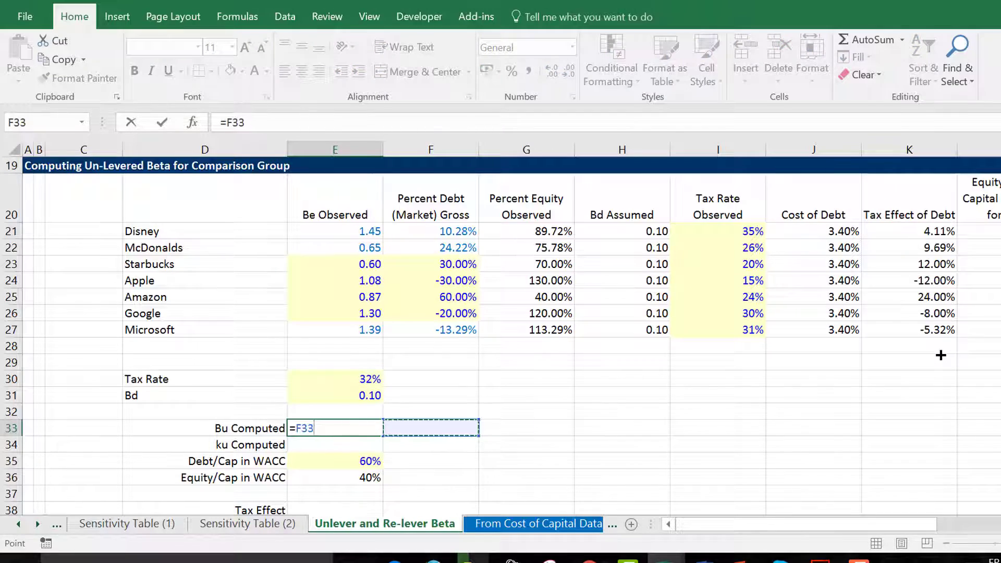
key(Right)
key(Up)
key(Up)
key(Up)
key(Up)
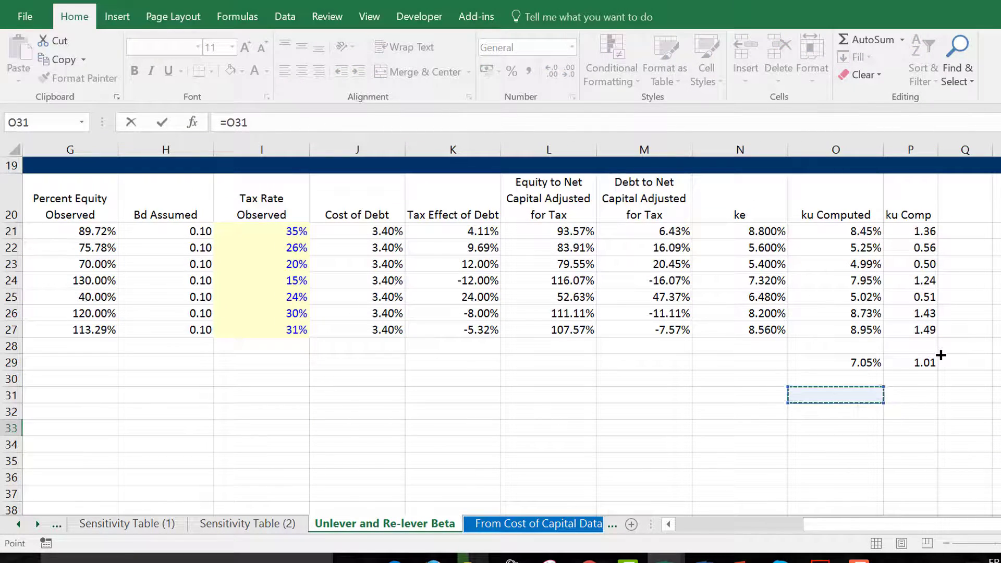
key(Right)
key(Return)
- Enter =E33*E14+E13 in the ku Computed cell below Bu Computed, combining the unlevered beta with EMRP and Rf
key(Left)
key(Left)
key(Left)
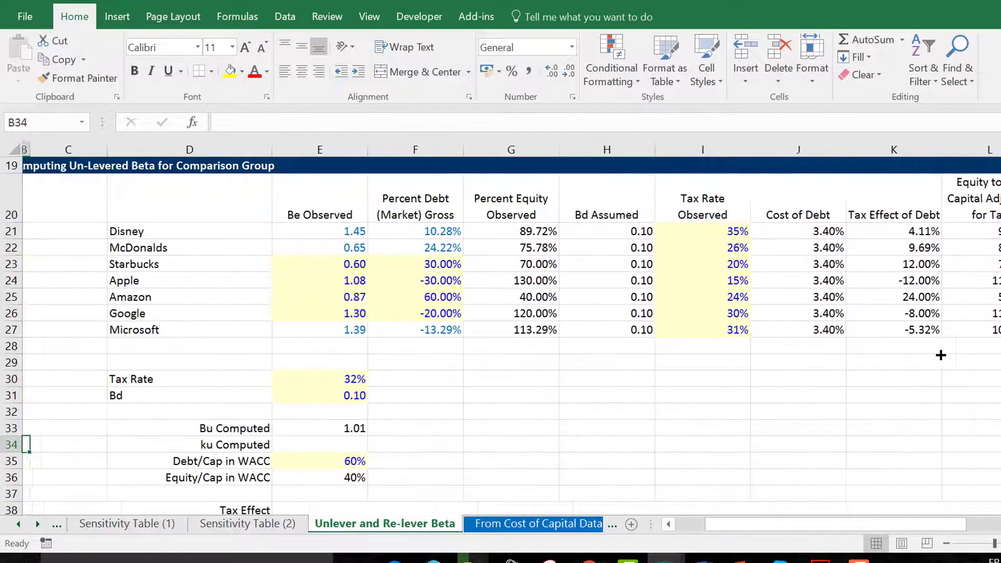
key(Right)
key(Right)
key(Right)
key(Right)
key(Left)
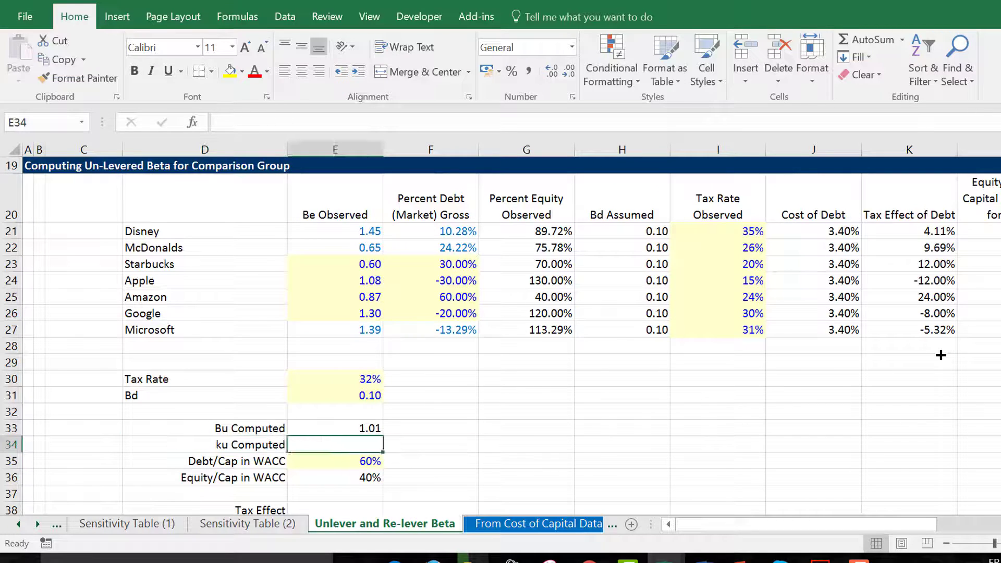
text(=)
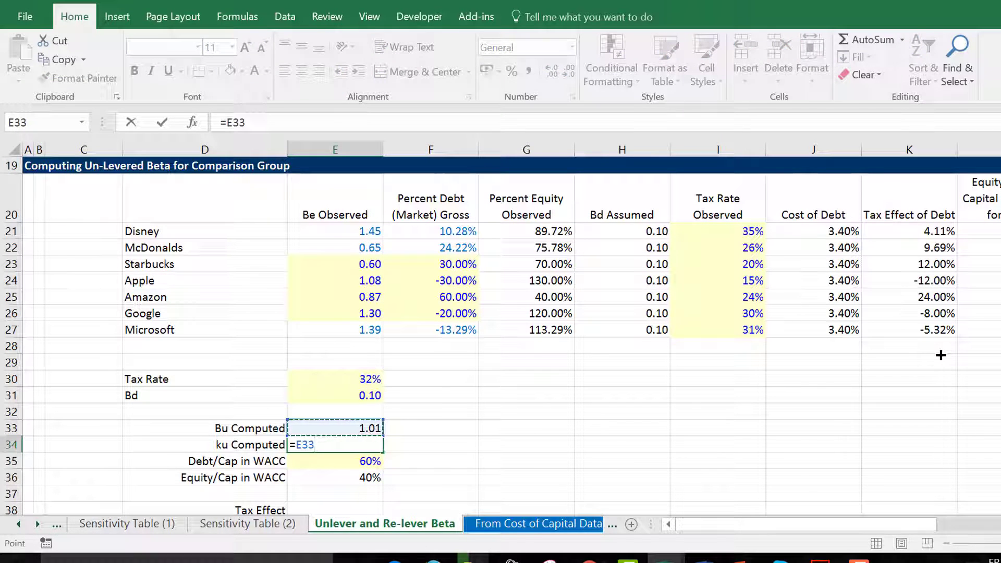
text(*)
key(Up)
key(Up)
key(Up)
key(Up)
key(Up)
key(Up)
key(Up)
key(Up)
key(Up)
key(Up)
key(Up)
key(Up)
key(Up)
key(Up)
key(Up)
key(Up)
key(Up)
key(Up)
key(Up)
key(Up)
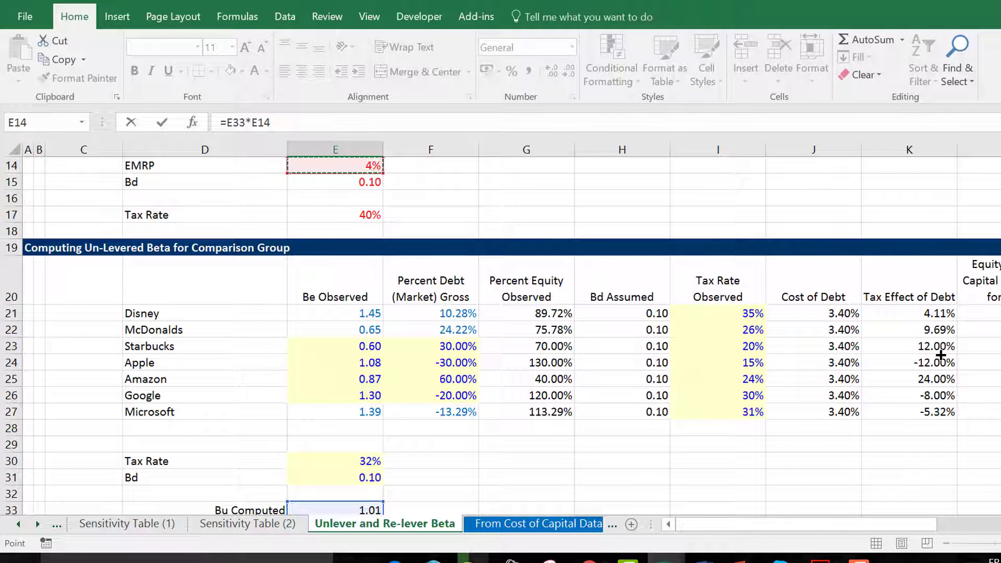
text(+)
key(Up)
key(Up)
key(Up)
key(Up)
key(Up)
key(Up)
key(Up)
key(Up)
key(Up)
key(Up)
key(Up)
key(Up)
key(Up)
key(Up)
key(Up)
key(Up)
key(Up)
key(Up)
key(Up)
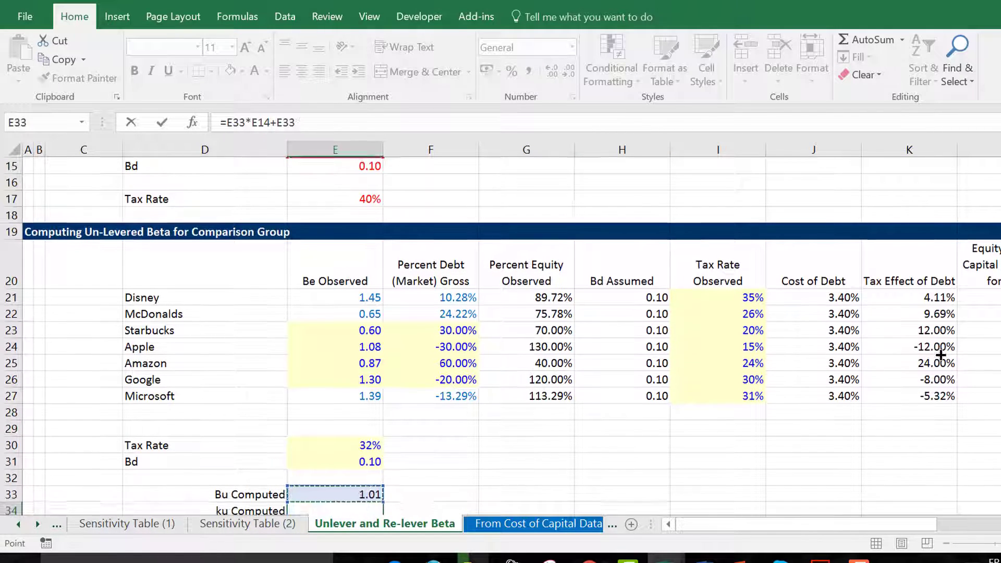
key(Up)
key(Up)
key(Up)
key(Down)
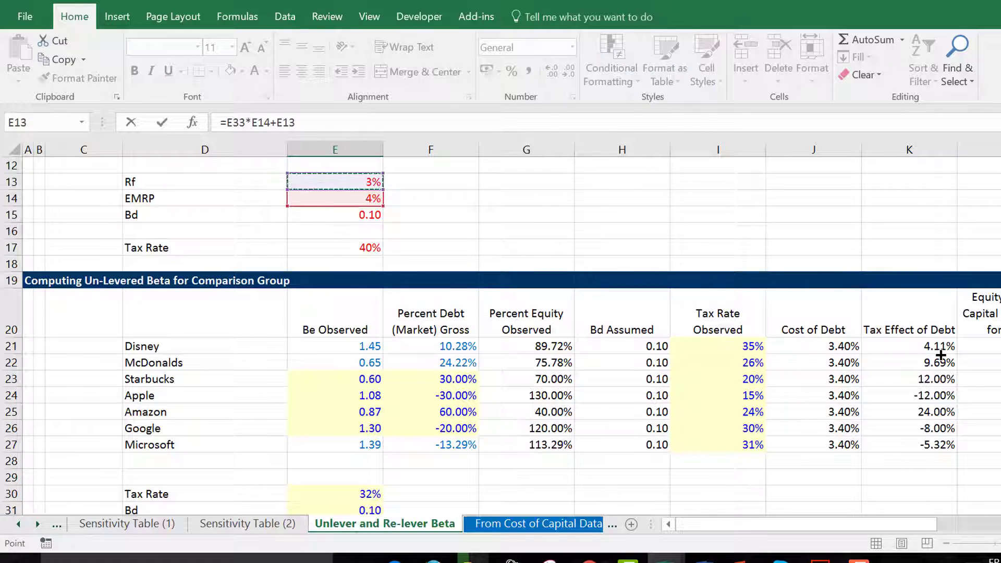
key(Return)
key(Up)
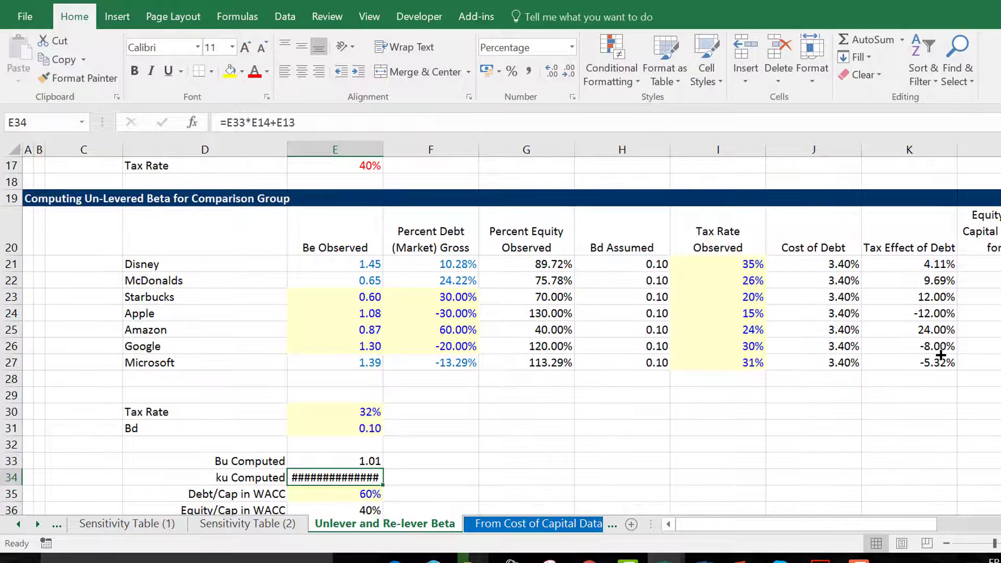
- Examine the re-levering inputs, from the WACC capital ratios down to the Tax Effect, Net Equity/Cap and Net Debt/Cap rows
key(Down)
key(Down)
key(Down)
key(Down)
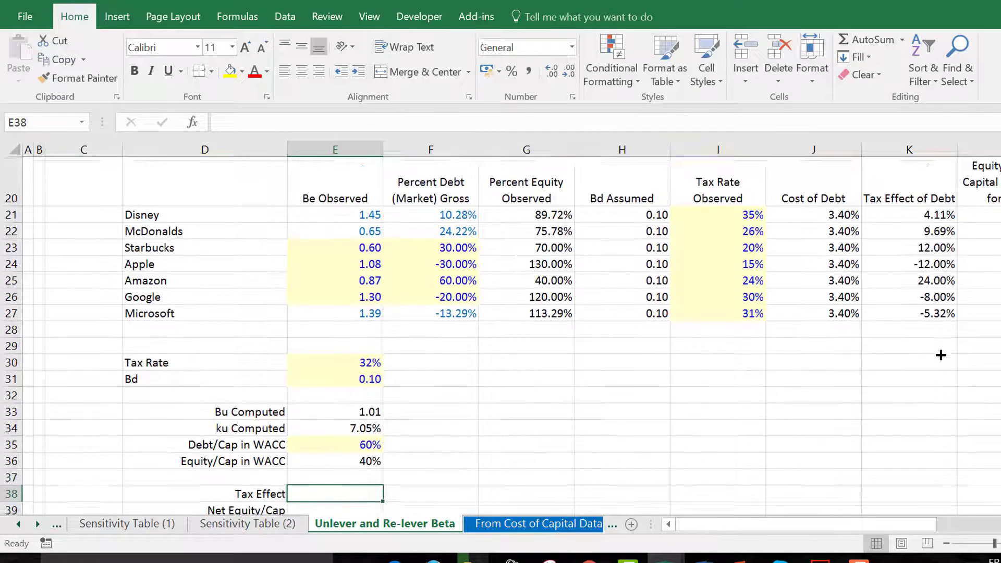
key(Down)
key(Down)
key(Up)
key(Up)
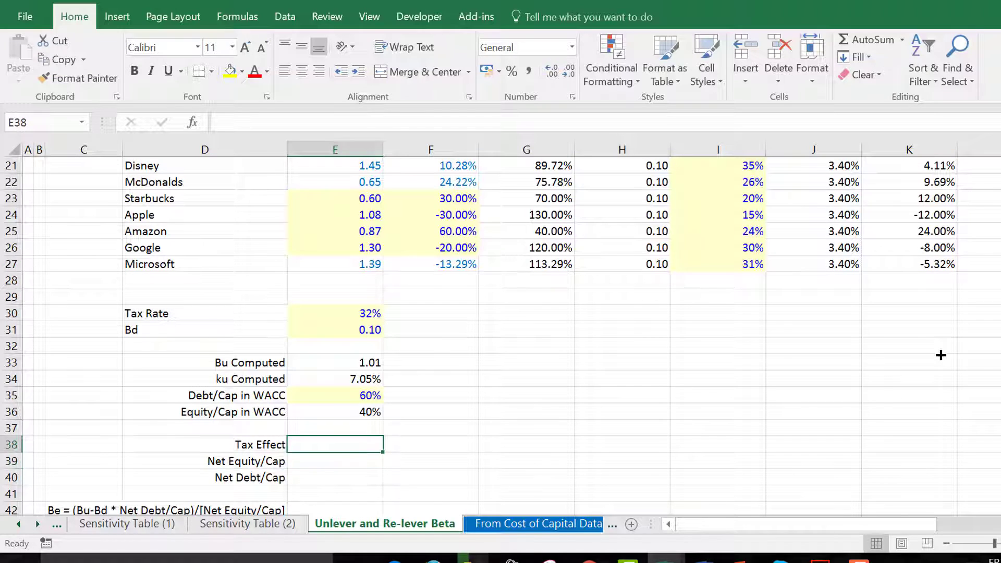
key(Up)
key(Up)
key(Up)
key(Left)
key(Right)
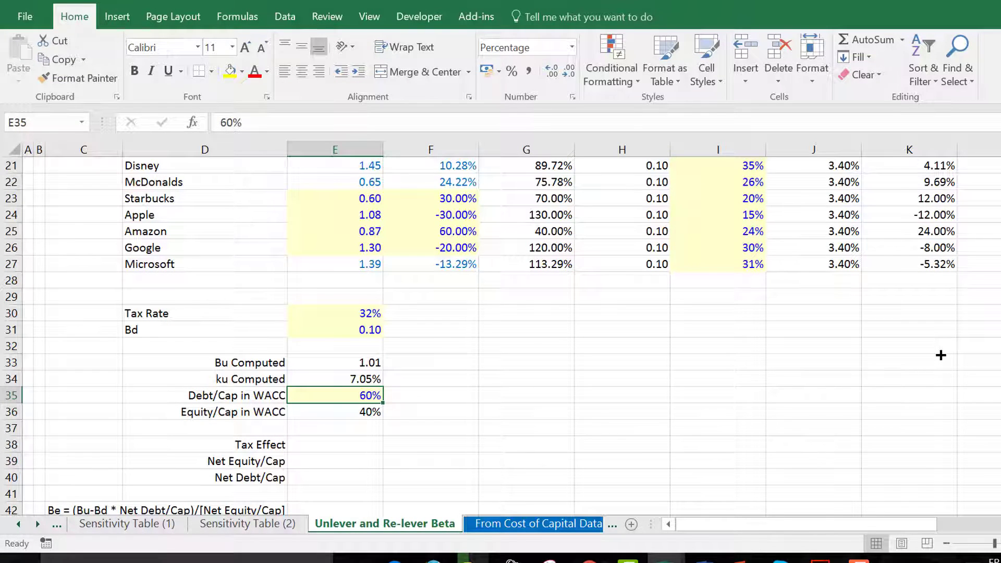
- Insert two blank rows above the Bu Computed row
key(Up)
key(Up)
key(Left)
key(Left)
key(Left)
key(Left)
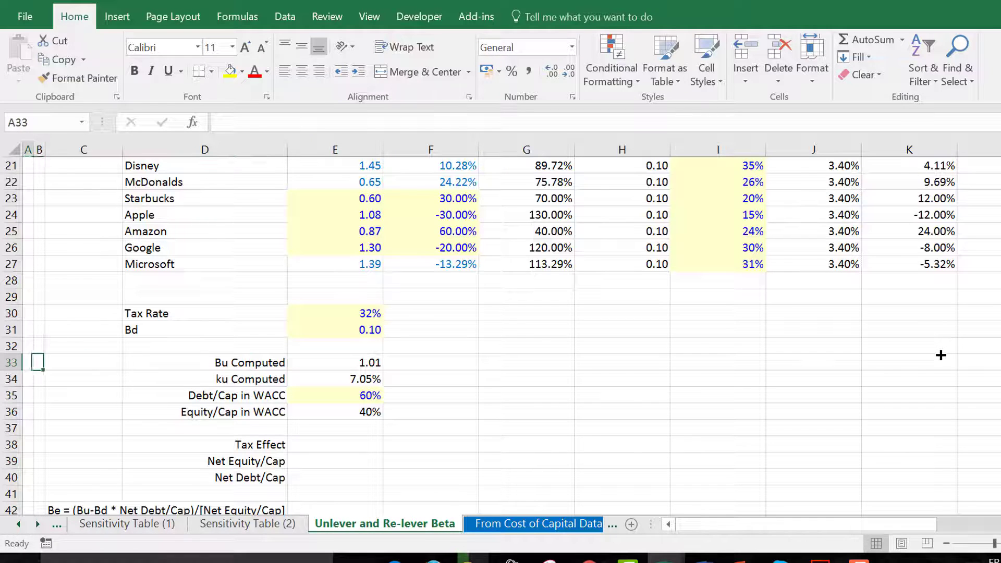
key(shift+space)
key(ctrl+shift+plus)
key(ctrl+shift+plus)
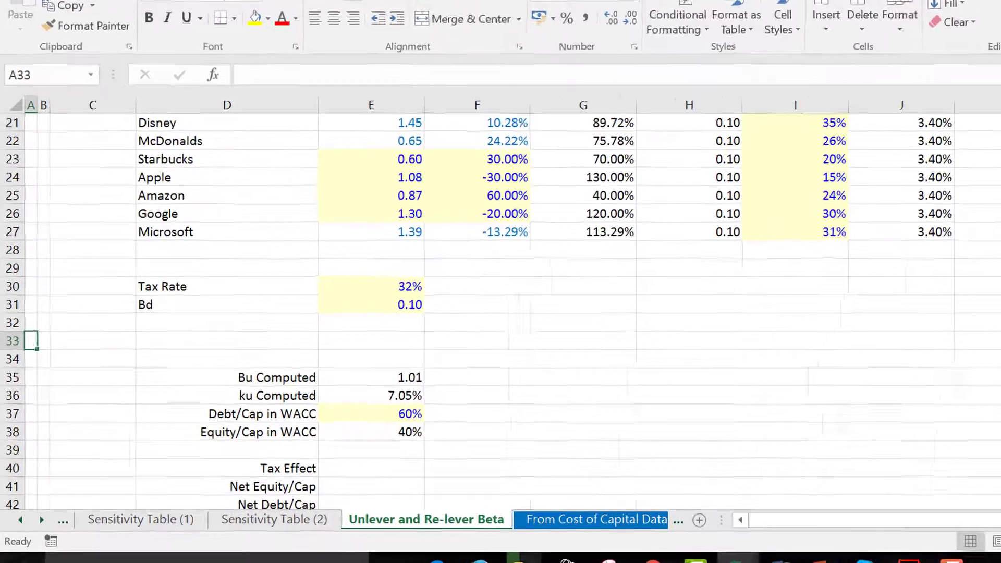
- Enter the section heading "Re-gearing the Beta and Computing WACC" in A33, above the Bu Computed row
text(Re-)
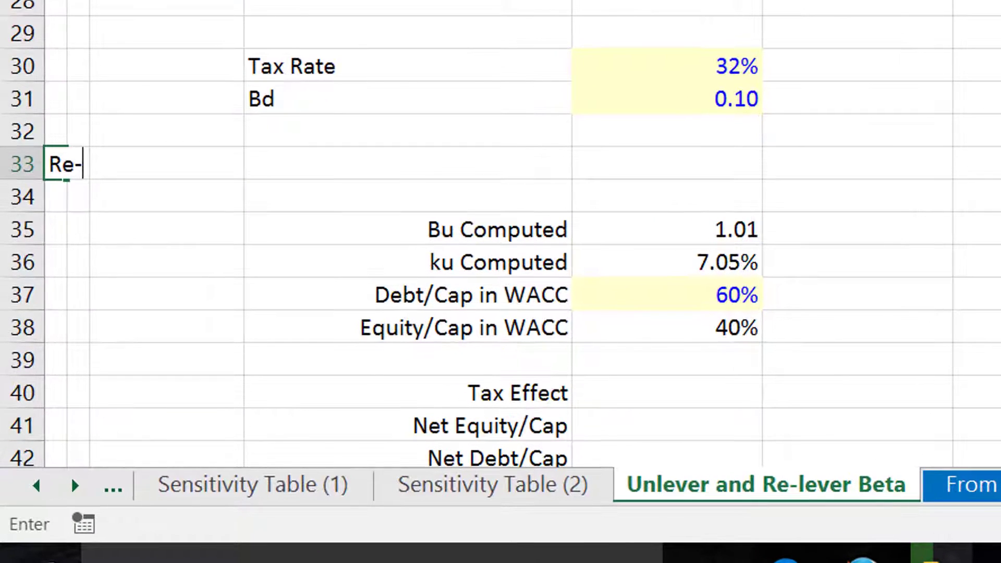
text(leve)
key(BackSpace)
key(BackSpace)
key(BackSpace)
text(gearing)
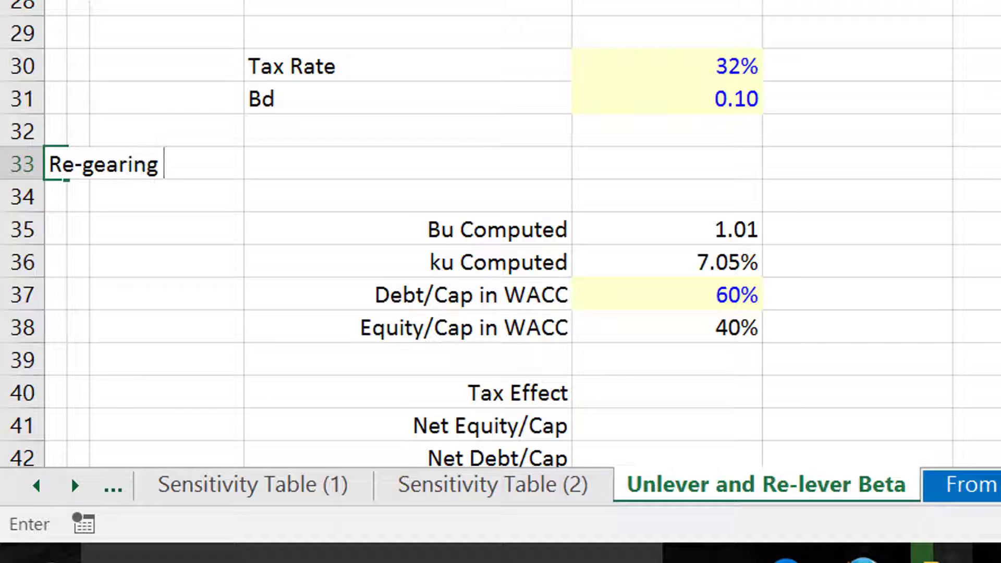
text( the B)
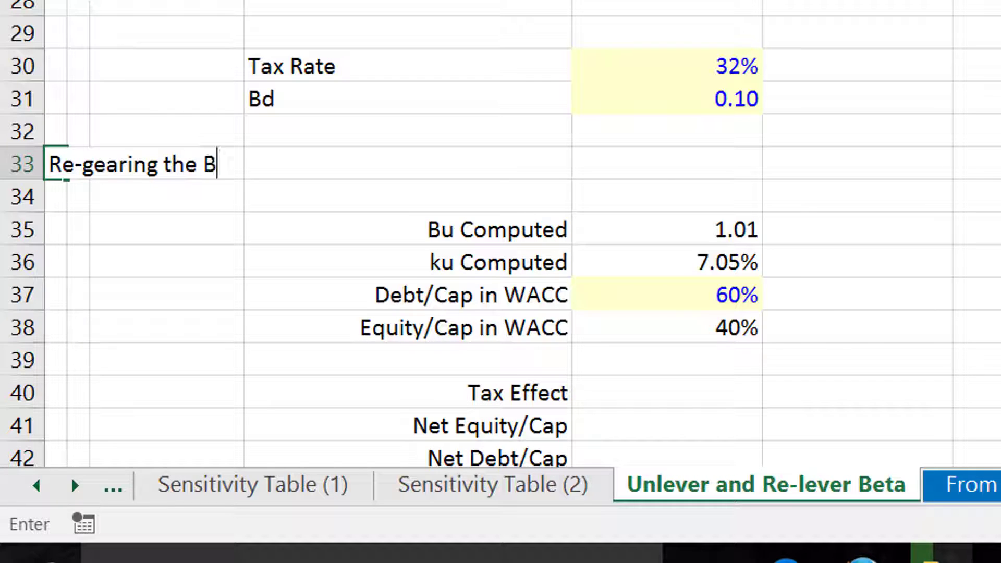
text(eat and)
key(BackSpace)
key(BackSpace)
key(BackSpace)
key(BackSpace)
key(BackSpace)
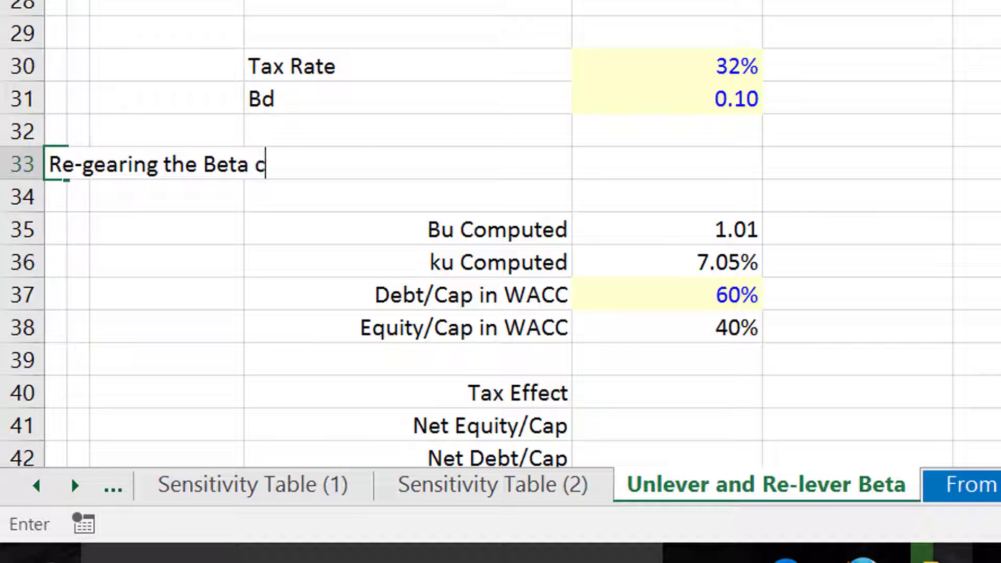
key(BackSpace)
key(BackSpace)
key(BackSpace)
text(and)
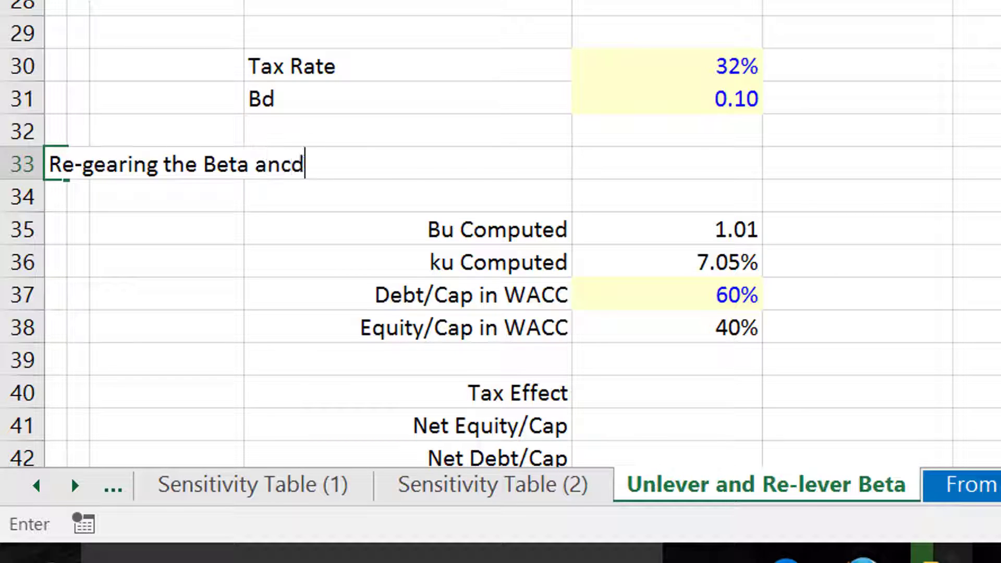
key(BackSpace)
key(BackSpace)
text(d Co)
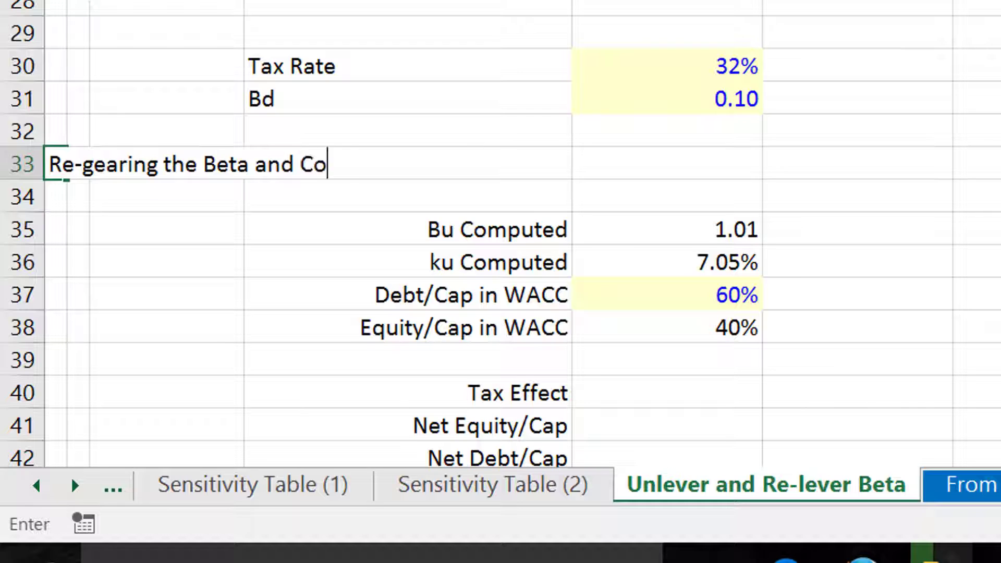
text(mputing WACC)
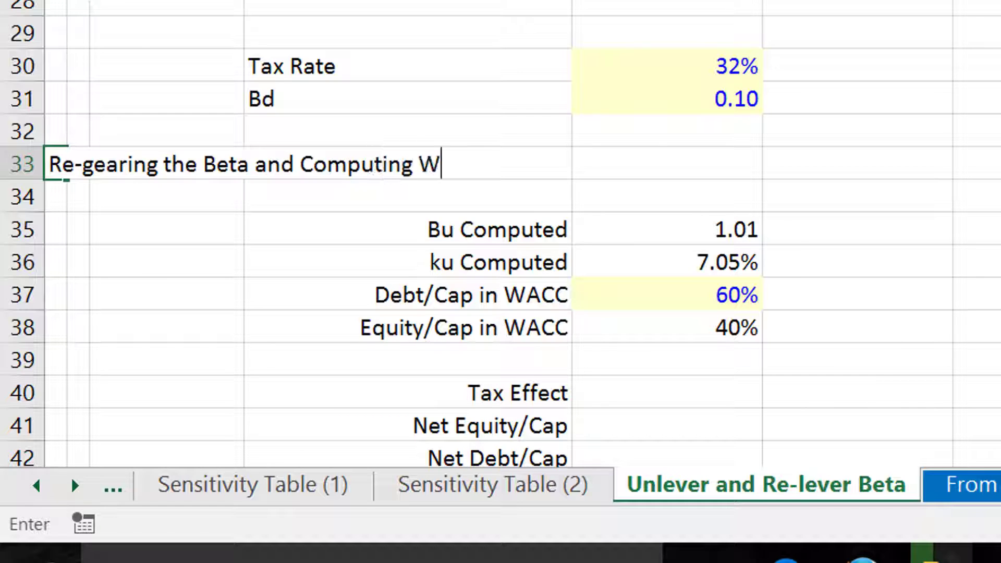
key(Return)
key(Down)
key(Down)
key(Down)
key(Down)
key(Down)
key(Down)
key(Down)
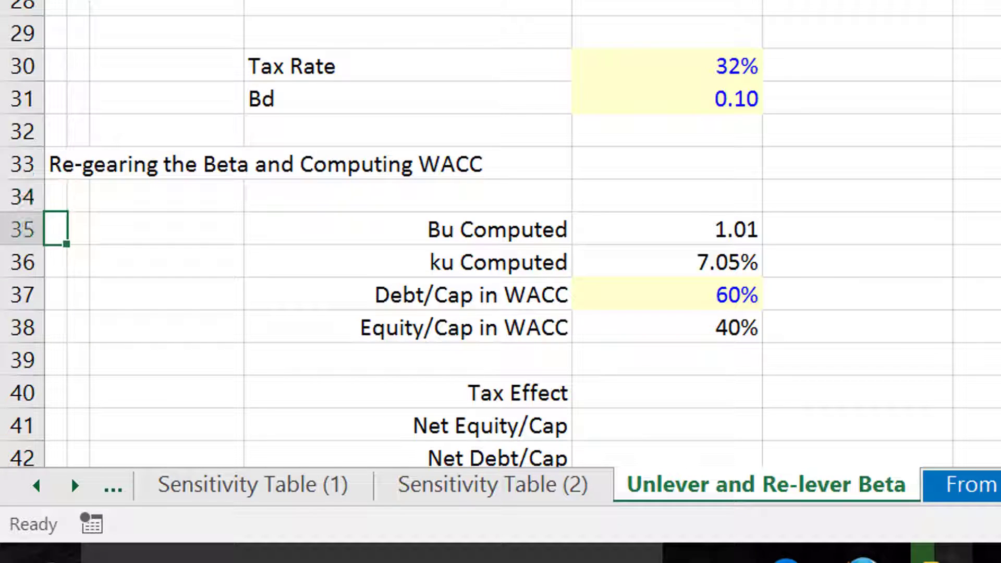
key(Down)
key(Down)
key(Down)
key(Down)
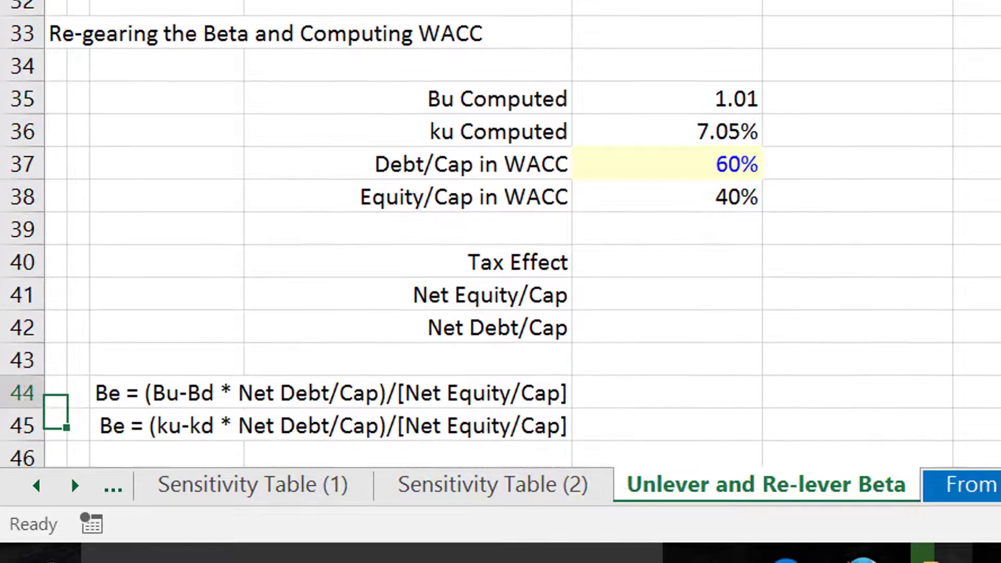
key(Up)
key(Up)
key(Up)
key(Up)
key(Up)
key(Up)
key(Up)
key(Right)
key(Right)
key(Right)
key(Right)
key(Right)
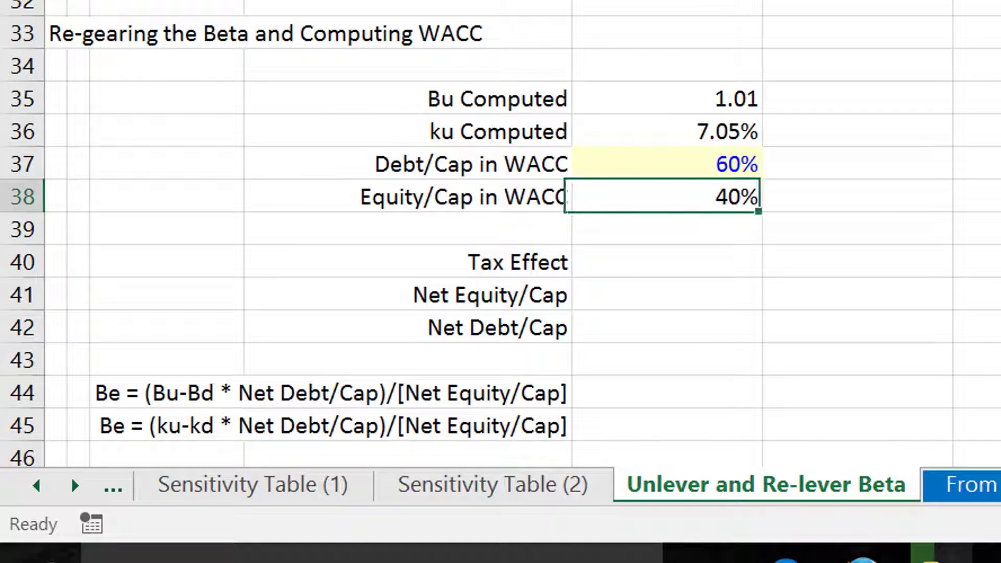
key(Left)
key(Up)
key(Down)
key(Down)
key(Down)
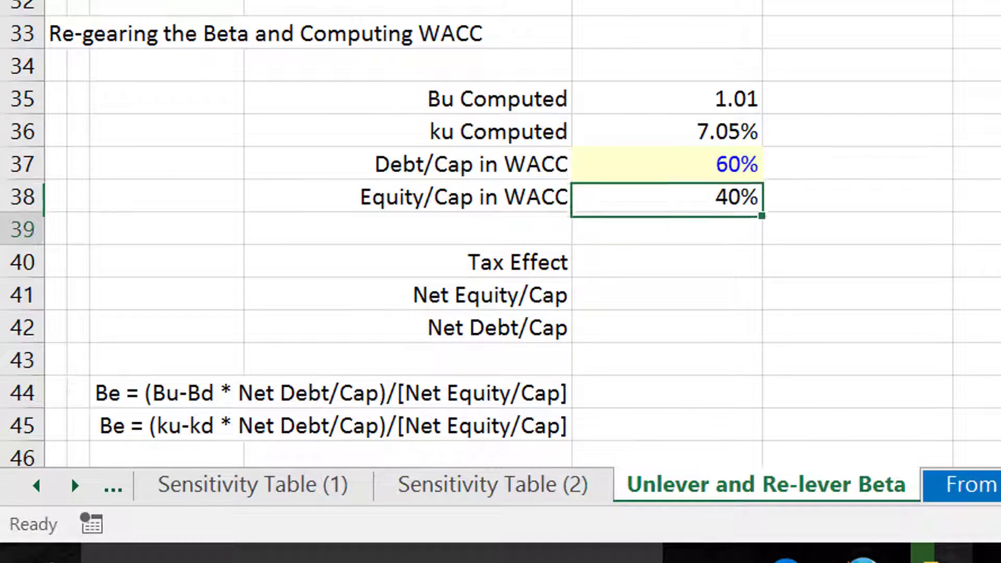
text(=)
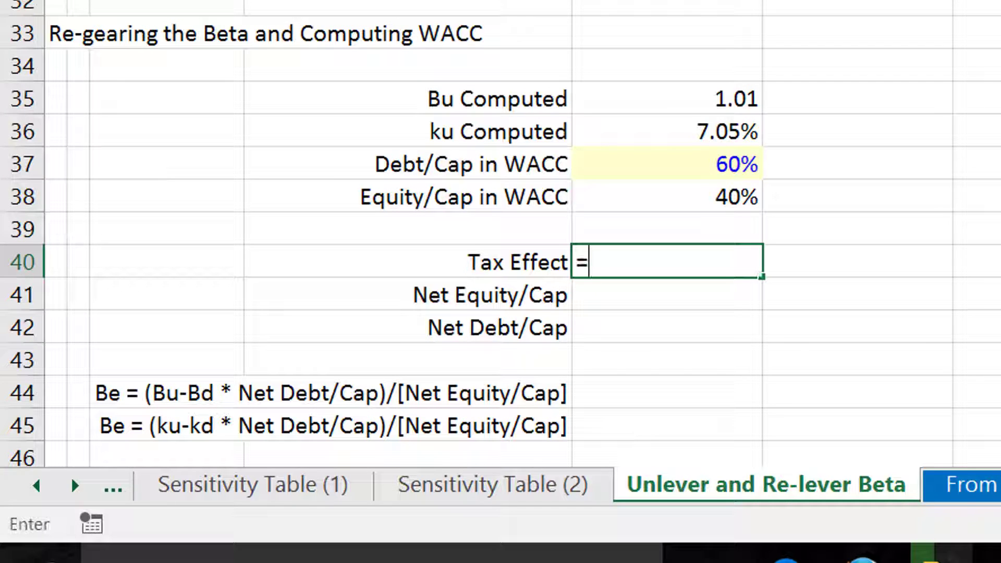
key(Up)
key(Up)
key(Up)
key(Up)
key(Up)
key(Up)
key(Up)
key(Up)
key(Up)
key(Up)
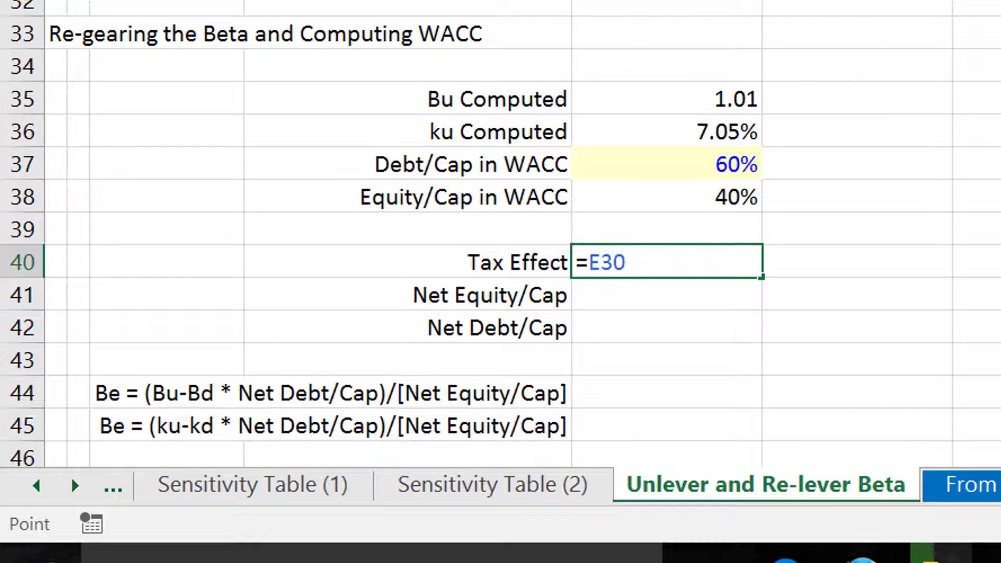
key(Escape)
- Move the re-gearing heading from A33 to A29, directly above the Tax Rate row
key(Home)
key(Up)
key(Up)
key(Up)
key(Up)
key(Up)
key(Up)
key(Up)
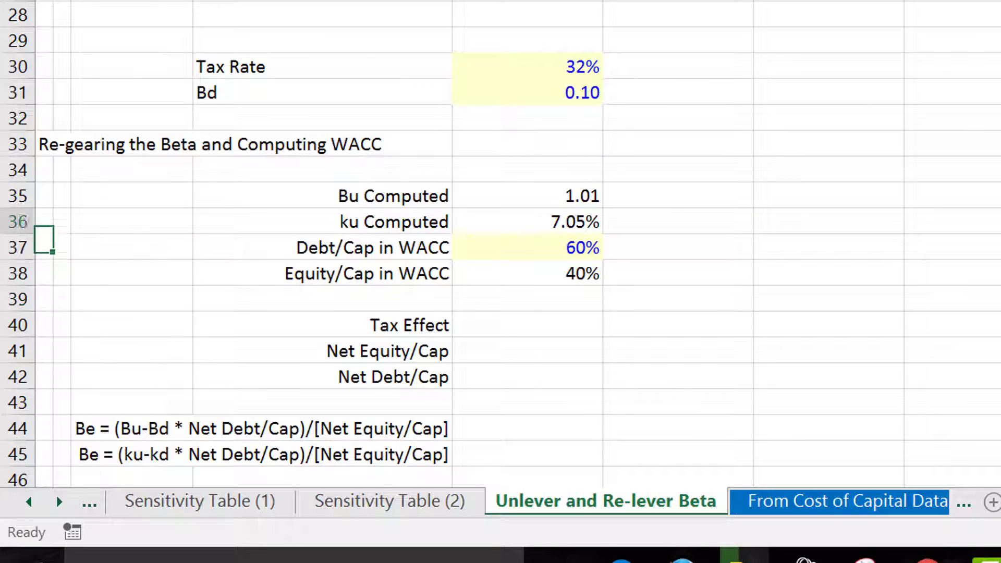
key(ctrl+c)
scroll(501, 250, up, 3)
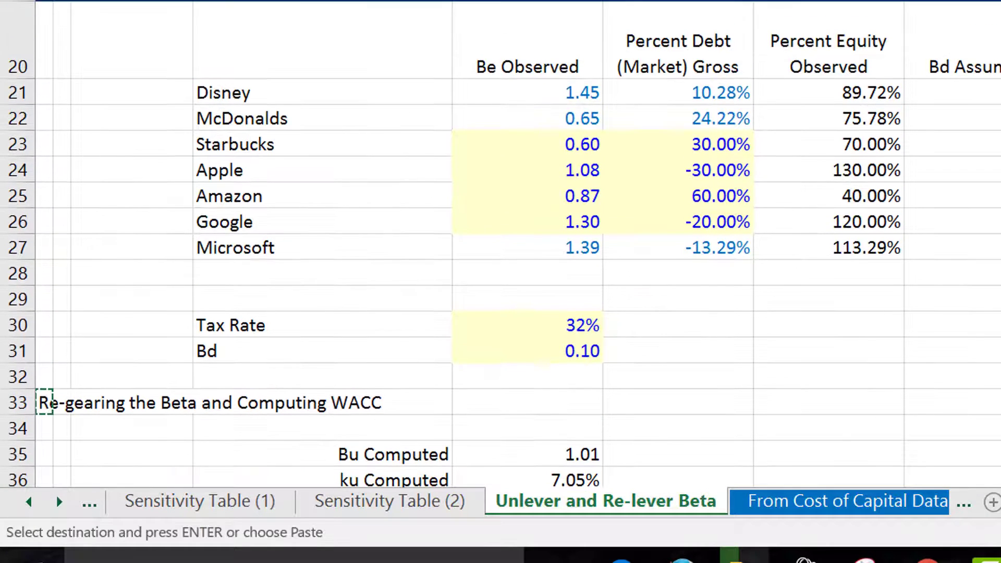
click(45, 298)
key(Return)
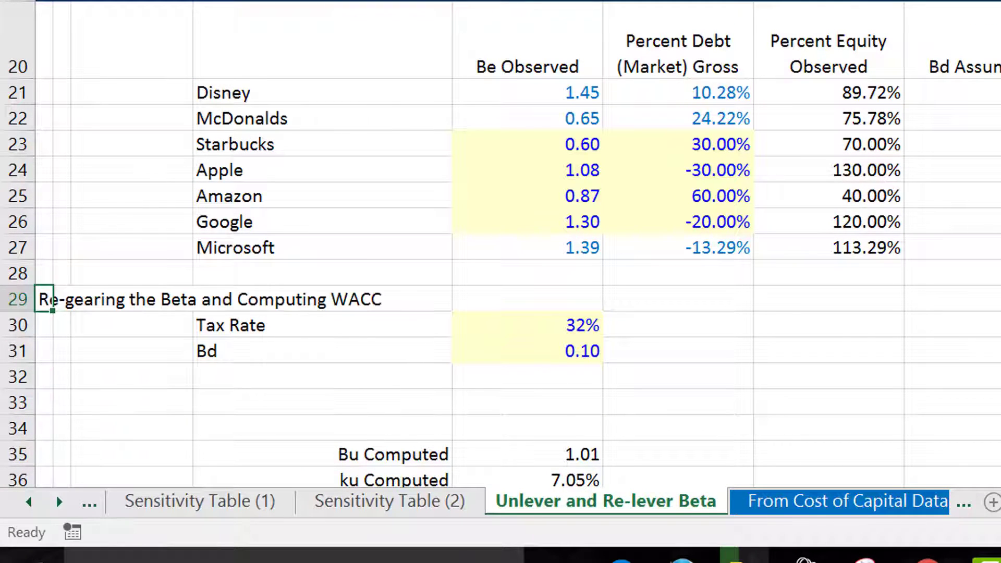
- Delete the two blank rows 33 and 34 above the Bu Computed row
key(Down)
key(Down)
key(Down)
key(Down)
text(M)
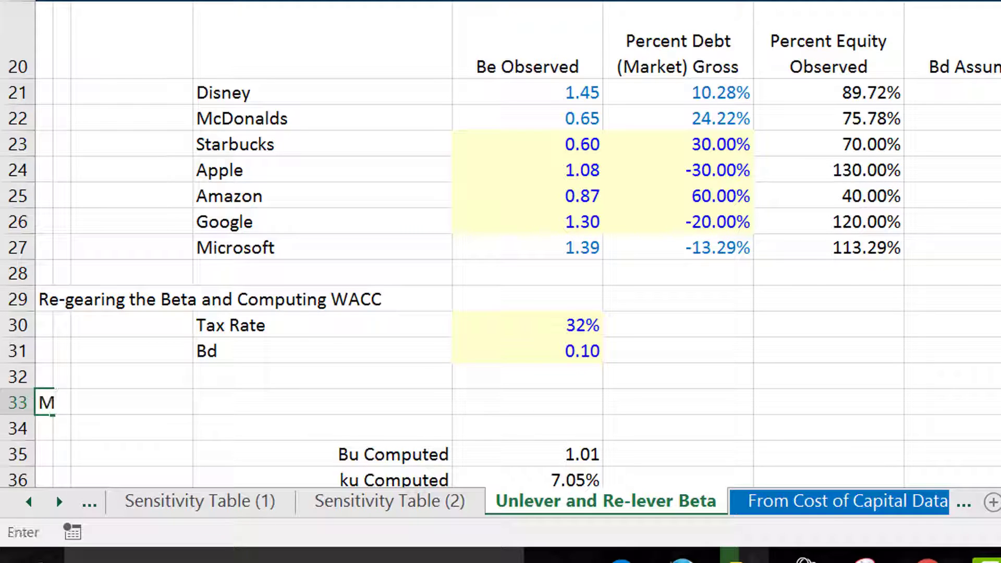
key(shift+space)
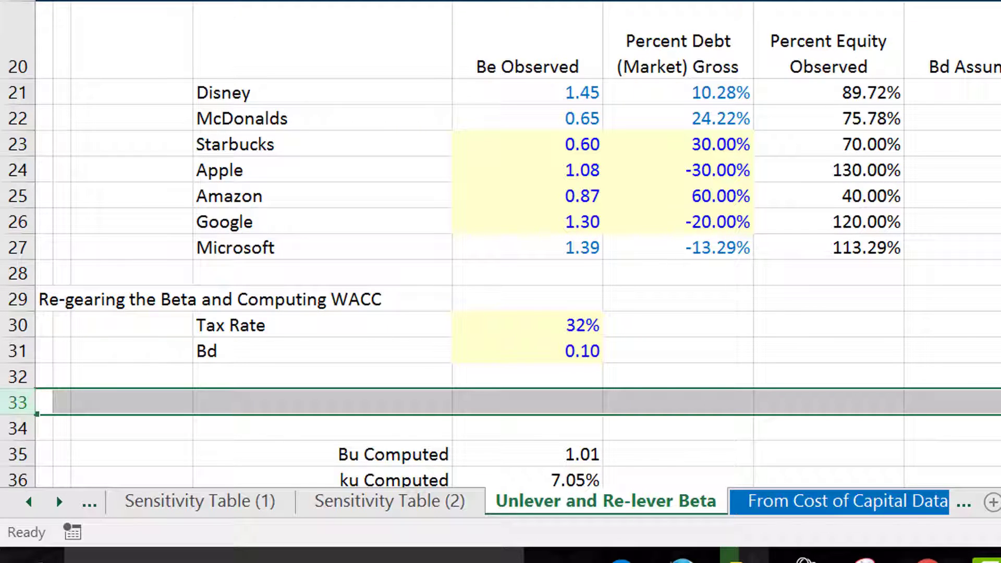
key(ctrl+minus)
key(ctrl+minus)
- Insert a blank row between the re-gearing heading and the Tax Rate row
key(Up)
key(Up)
key(Up)
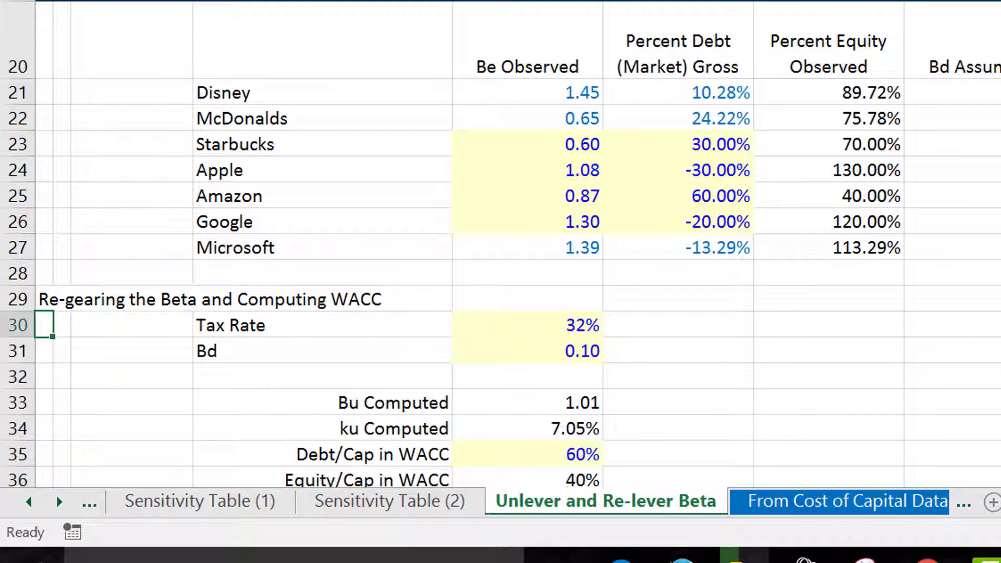
key(shift+space)
key(ctrl+shift+plus)
- Enter =E31*E36 in the Tax Effect cell E39, multiplying the tax rate by Debt/Cap in WACC
key(Down)
key(Down)
key(Down)
key(Down)
key(Down)
key(Down)
key(Down)
key(Down)
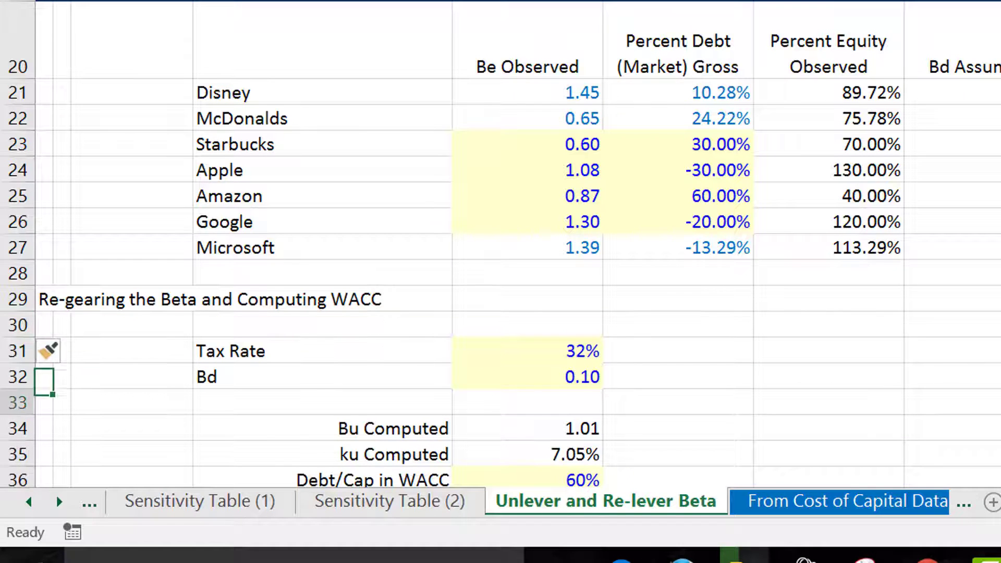
key(Down)
key(Down)
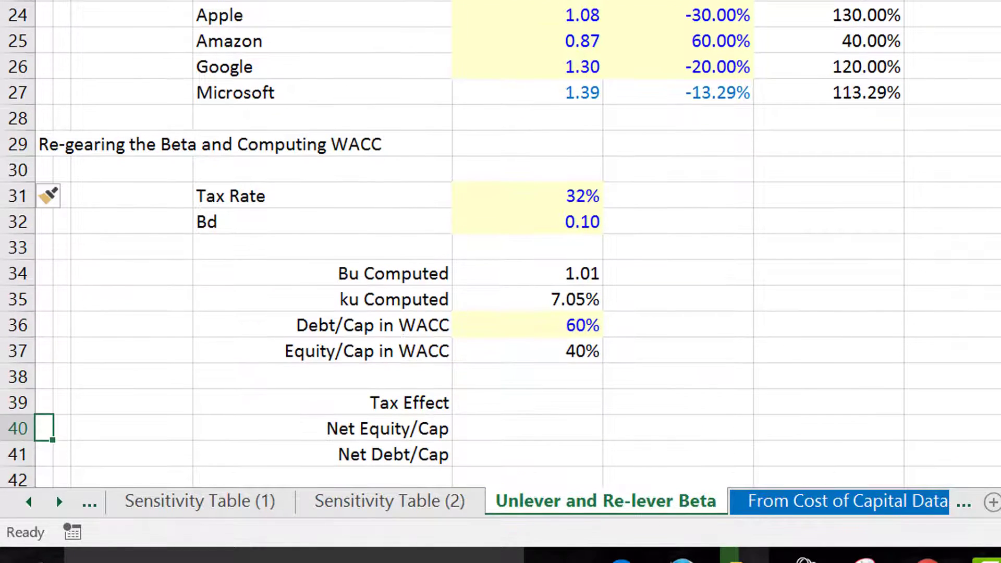
key(Up)
key(Right)
key(Right)
key(Right)
key(Right)
text(=)
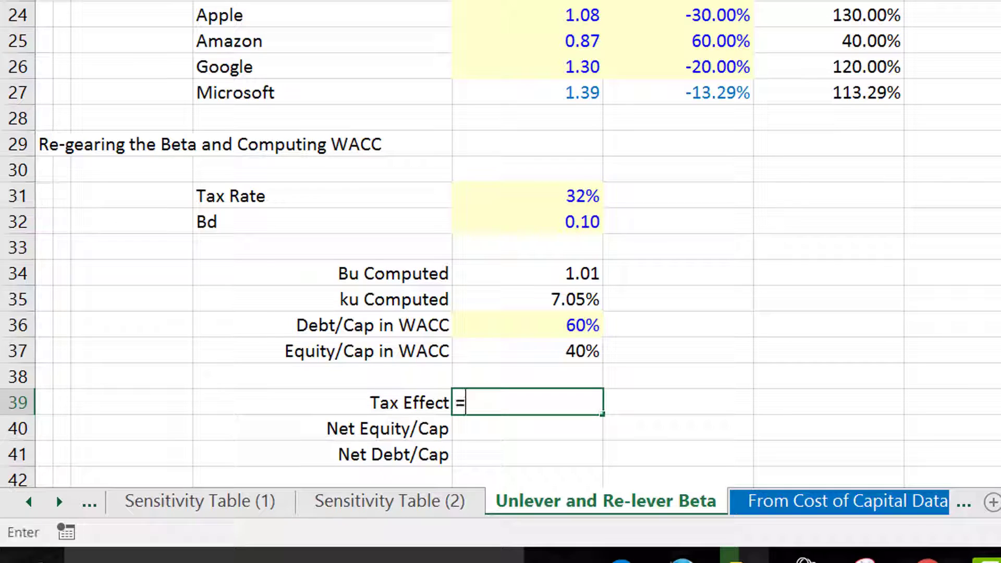
key(Up)
key(Up)
key(Up)
key(Up)
key(Up)
key(Up)
key(Up)
key(Up)
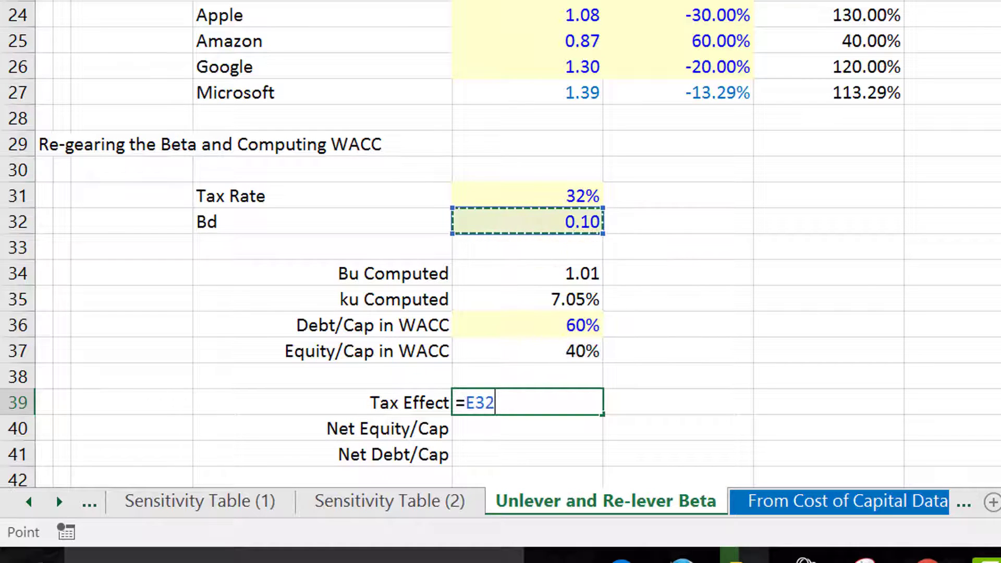
text(*)
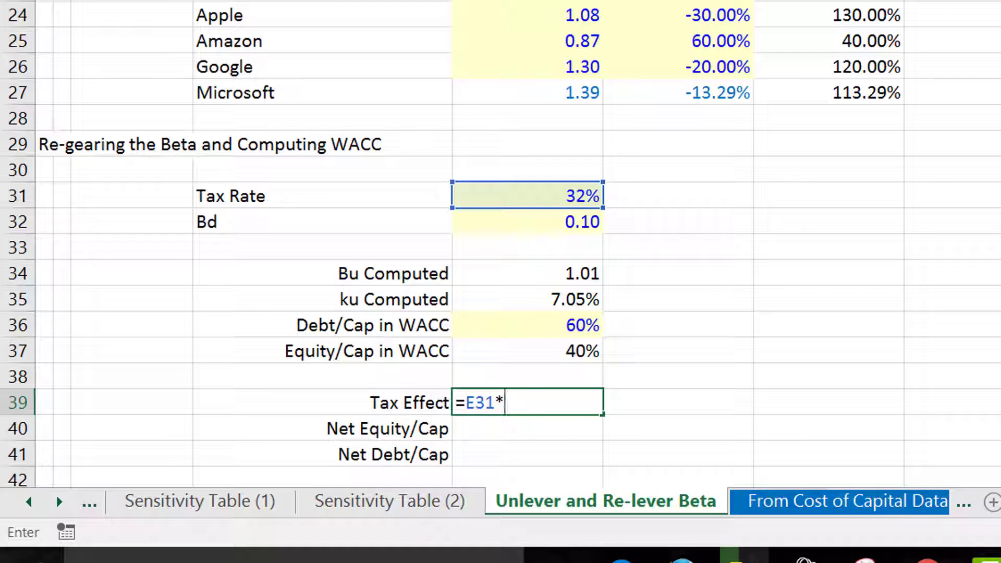
key(Up)
key(Up)
key(Up)
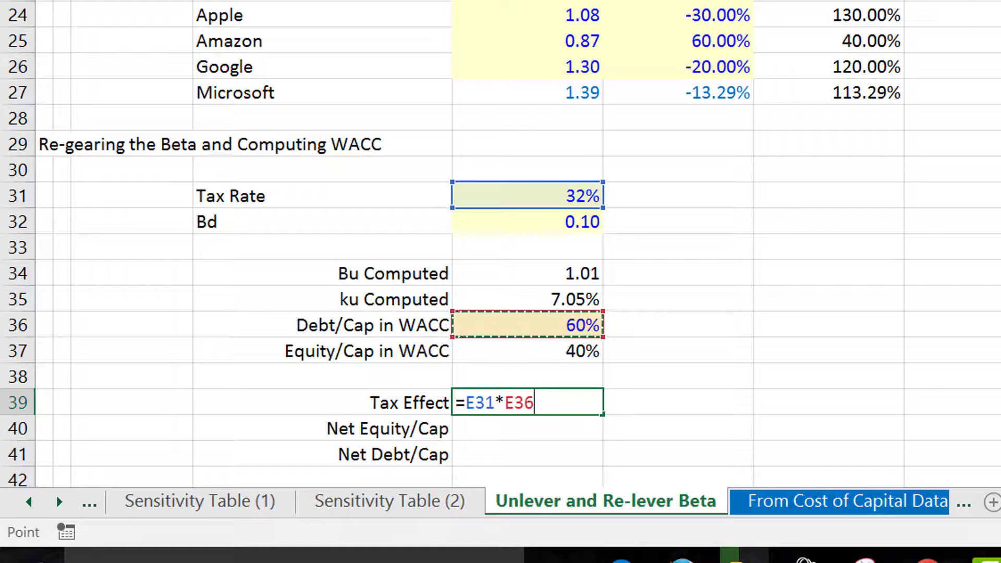
key(Return)
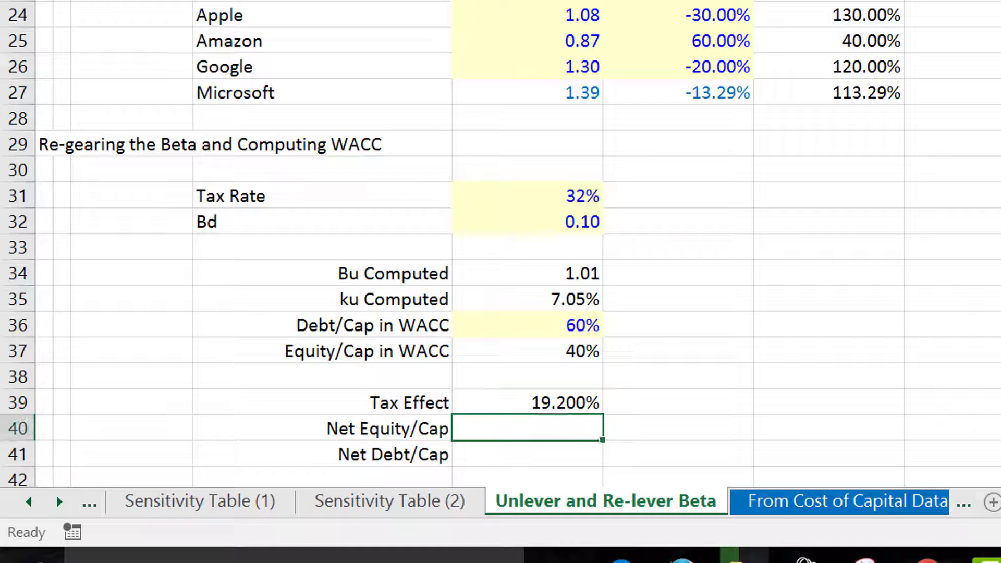
- Enter Equity/Cap in WACC divided by one minus the Tax Effect, =E37/(1-E39), in the Net Equity/Cap cell, formatted as a percentage
text(=)
key(Up)
key(Up)
key(Up)
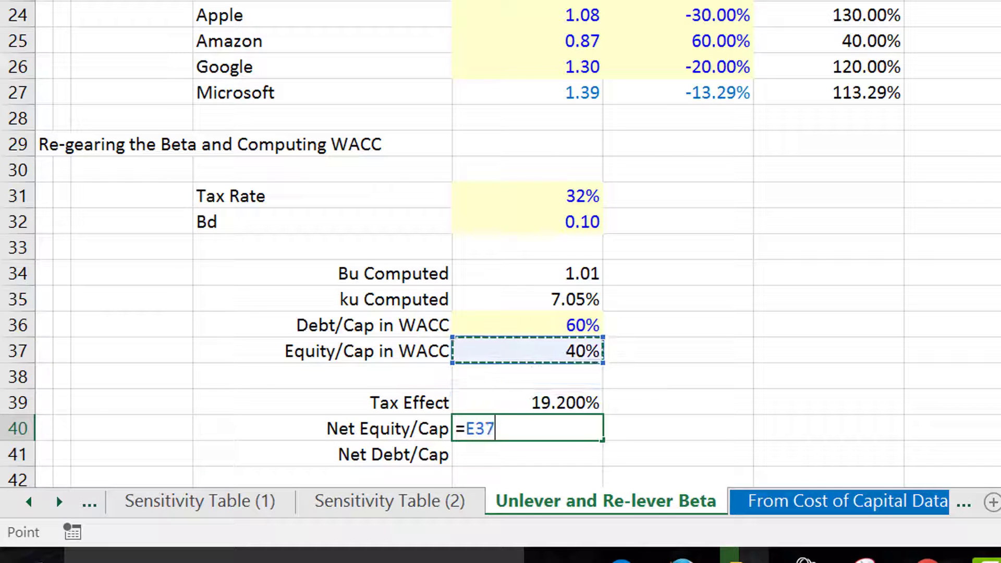
text(/)
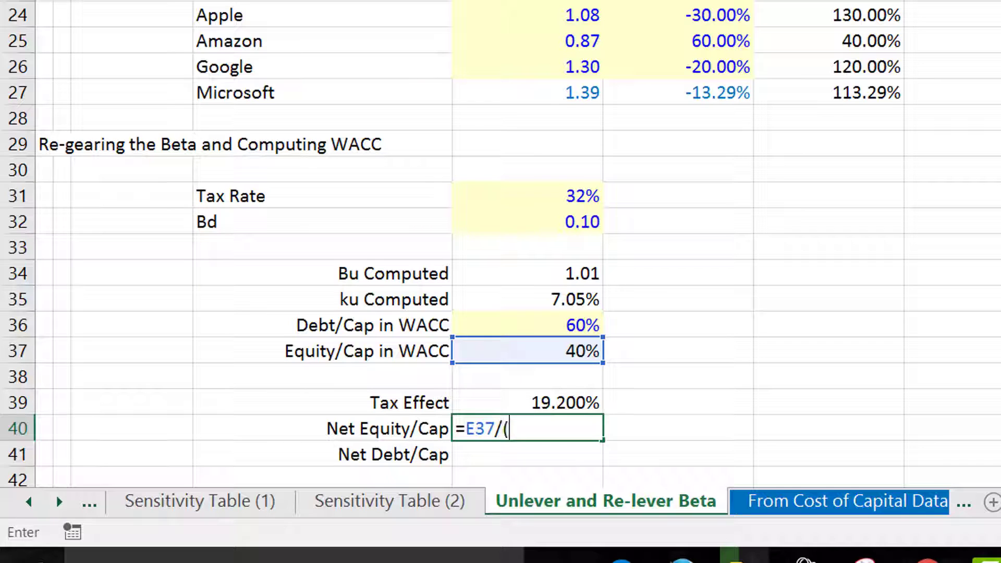
text((1-)
key(Up)
text())
key(Return)
key(Up)
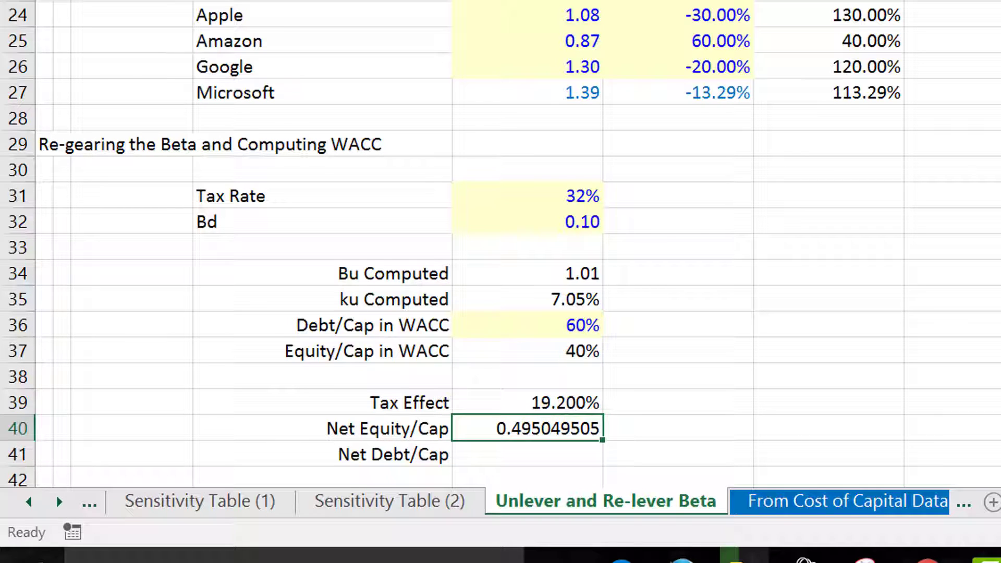
key(ctrl+shift+5)
- Enter =1-E40 in the Net Debt/Cap cell E41, the complement of Net Equity/Cap
key(Down)
text(=)
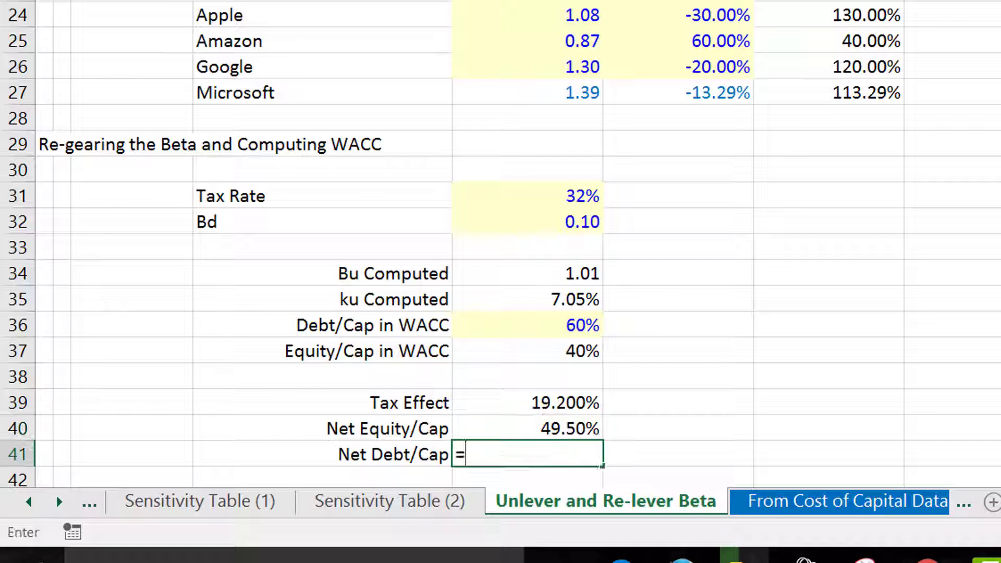
text(1-)
key(Up)
key(Return)
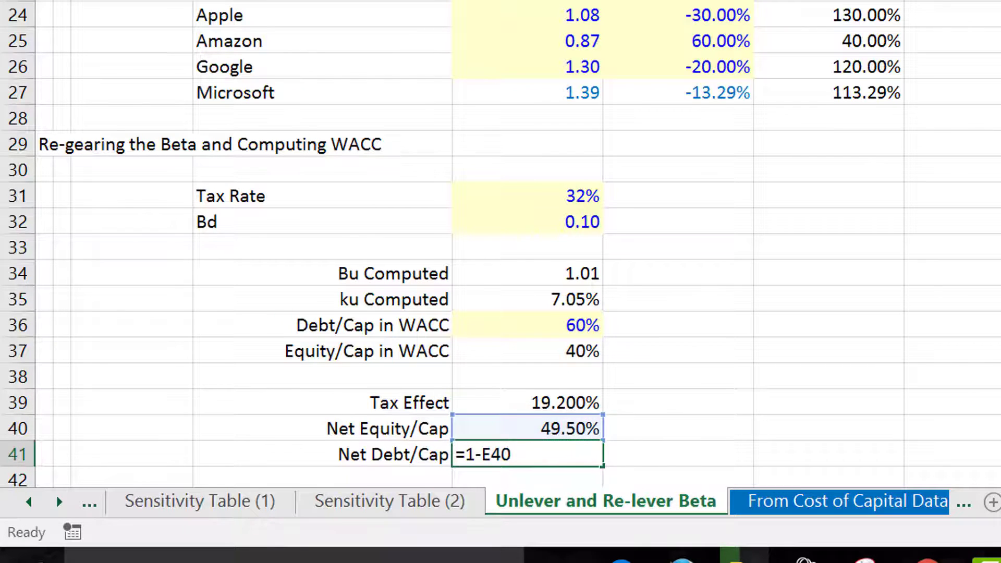
- Enter =(E34-E32*E41)/E40 in the re-geared Be cell E43 and format it to two decimals
key(Down)
key(Down)
key(Down)
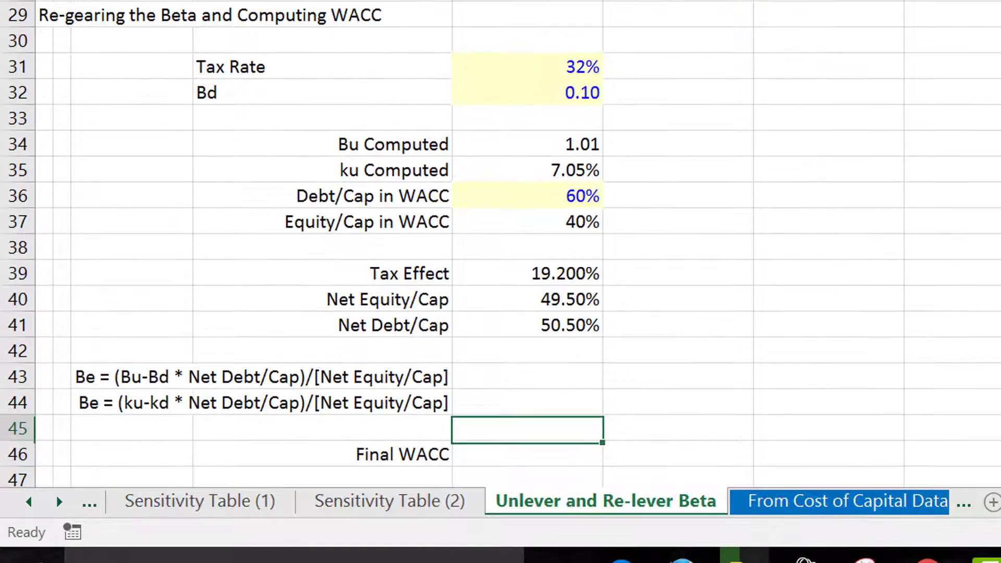
key(Up)
key(Up)
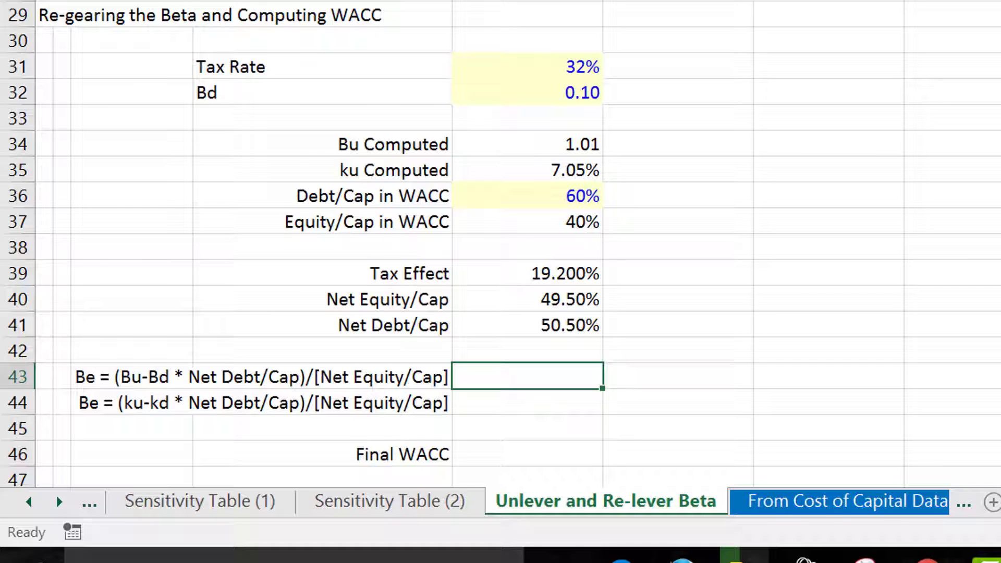
text(=()
key(Up)
key(Up)
key(Up)
key(Up)
key(Up)
key(Up)
key(Up)
key(Up)
key(Up)
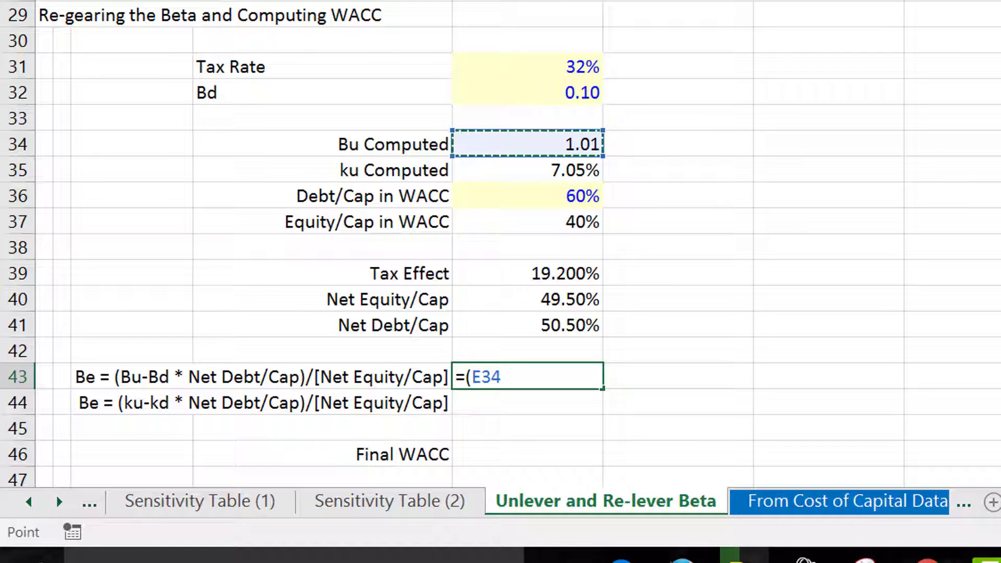
text(-)
key(Up)
key(Up)
key(Up)
key(Up)
key(Up)
key(Up)
key(Up)
key(Up)
key(Up)
key(Up)
key(Up)
key(Up)
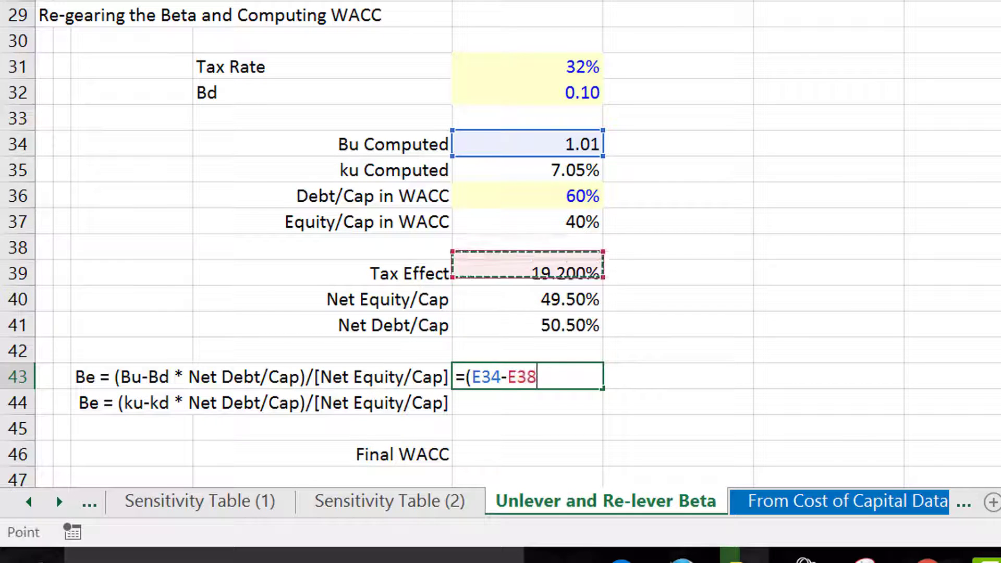
key(Down)
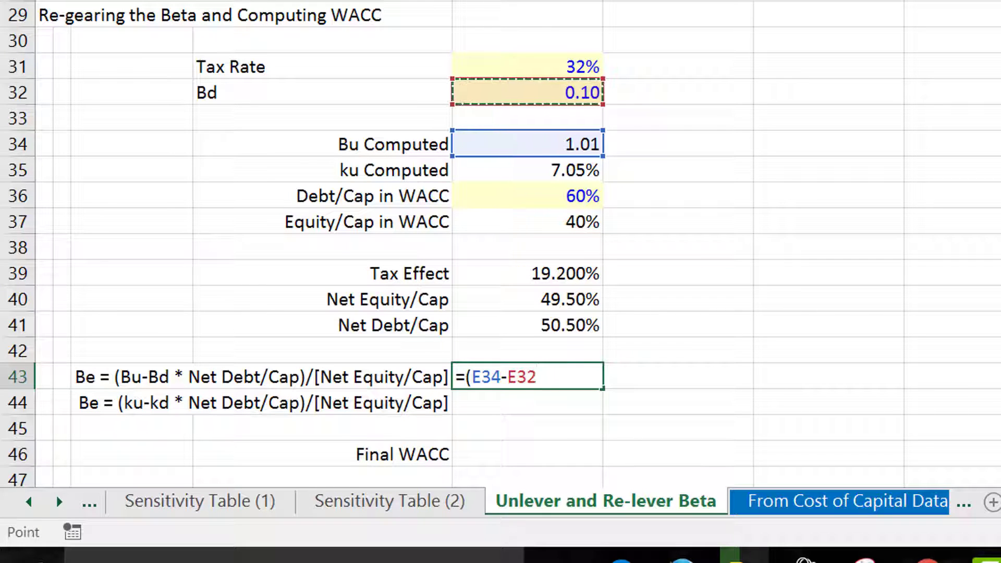
text(*)
key(Up)
key(Up)
key(Up)
key(Down)
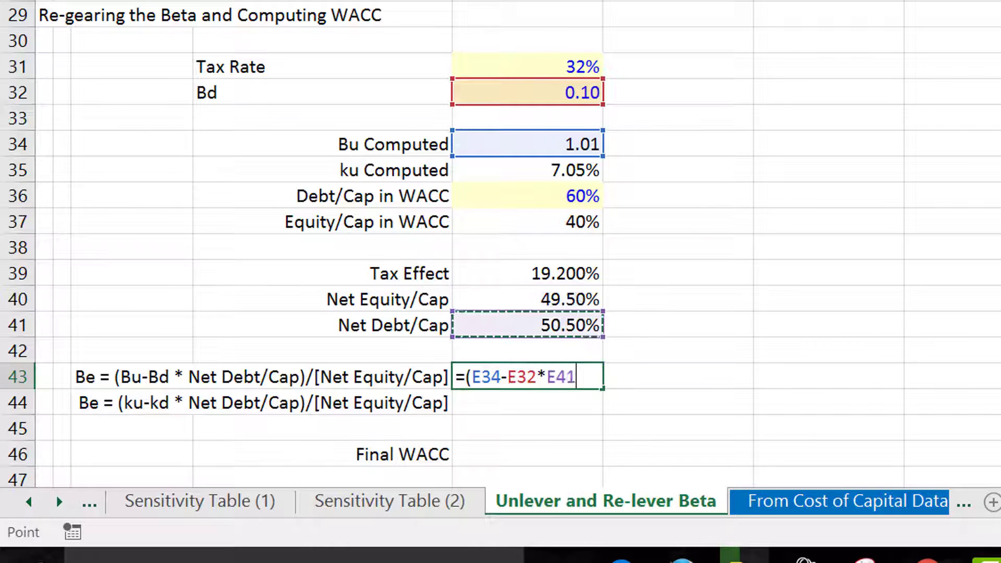
text())
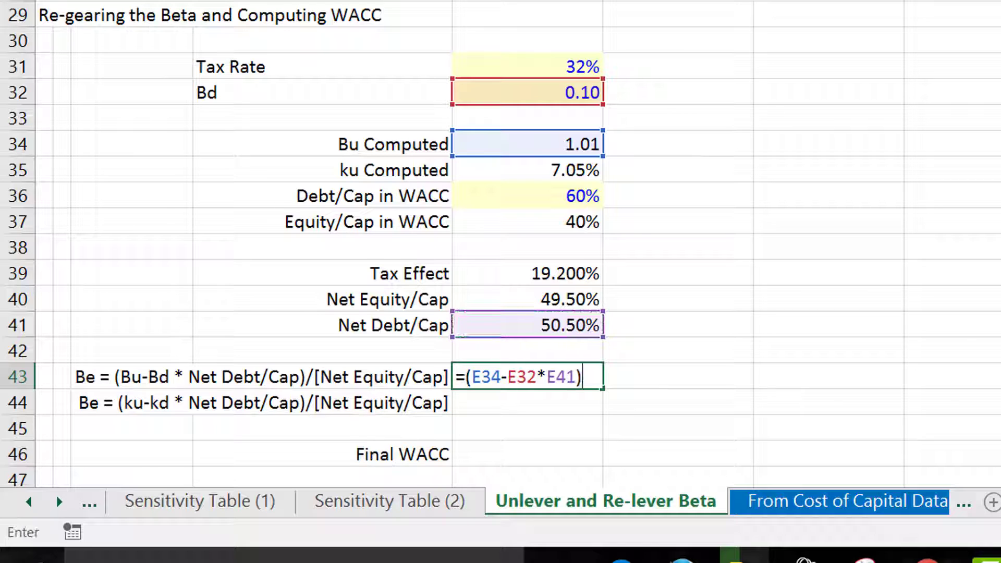
text(/)
key(Up)
key(Up)
key(Up)
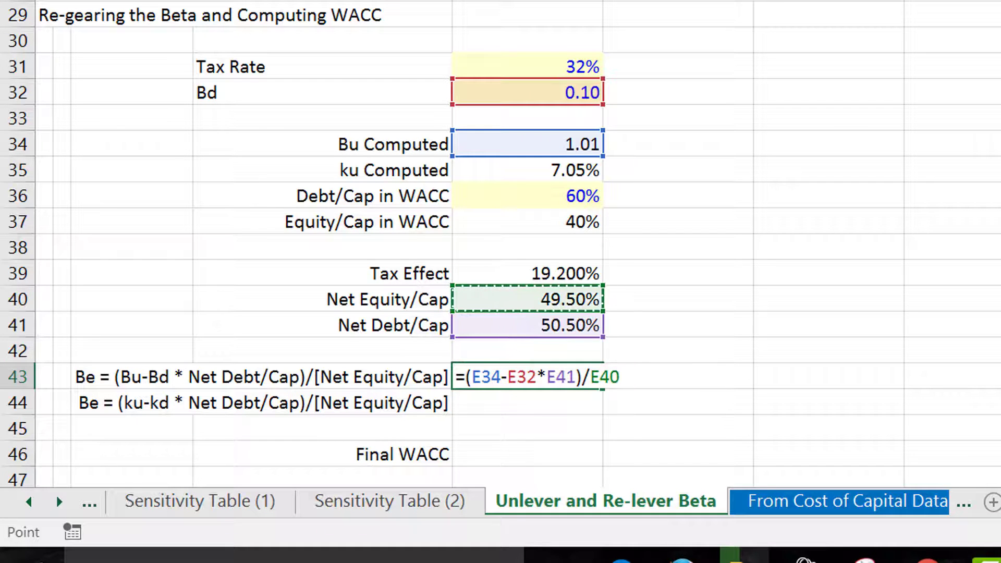
key(Return)
key(Up)
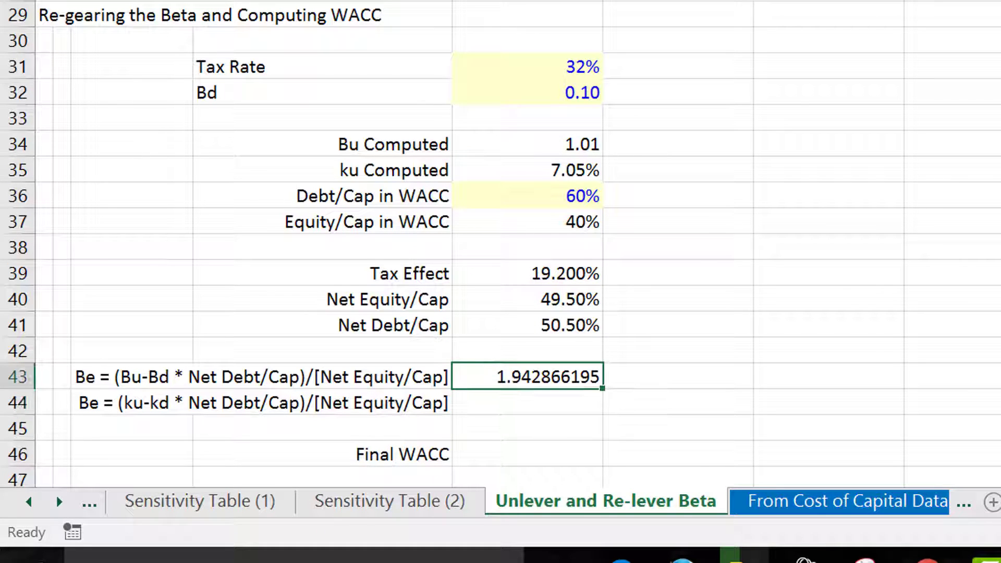
key(ctrl+shift+1)
key(Down)
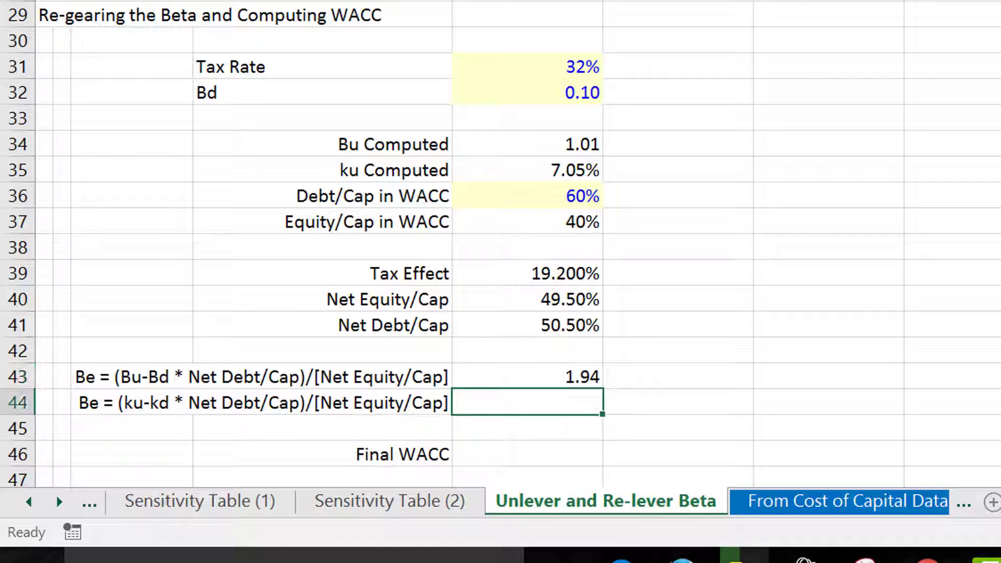
- Correct the row 44 label so it reads ke = (ku-kd * Net Debt/Cap)/[Net Equity/Cap]
click(131, 402)
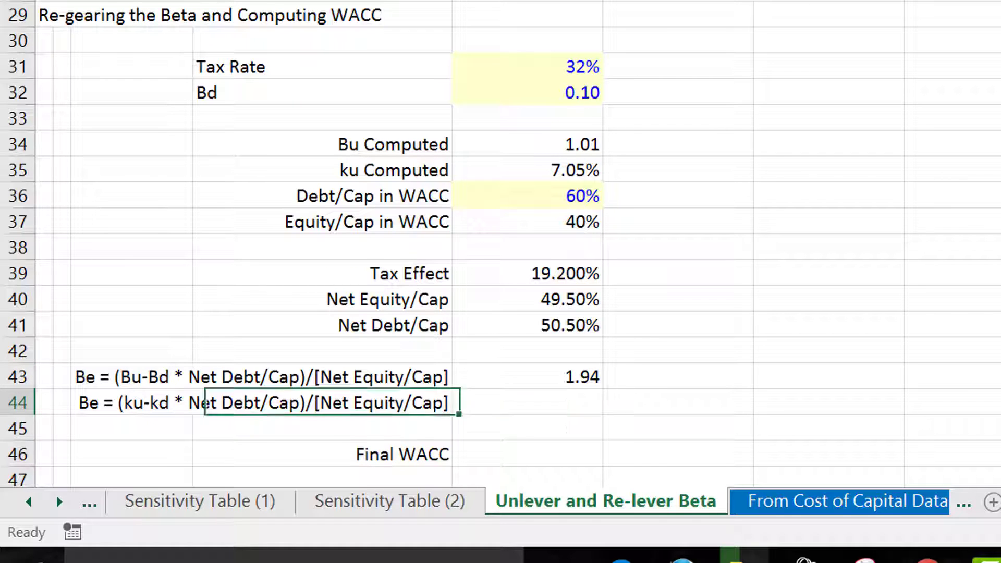
click(196, 403)
double_click(445, 402)
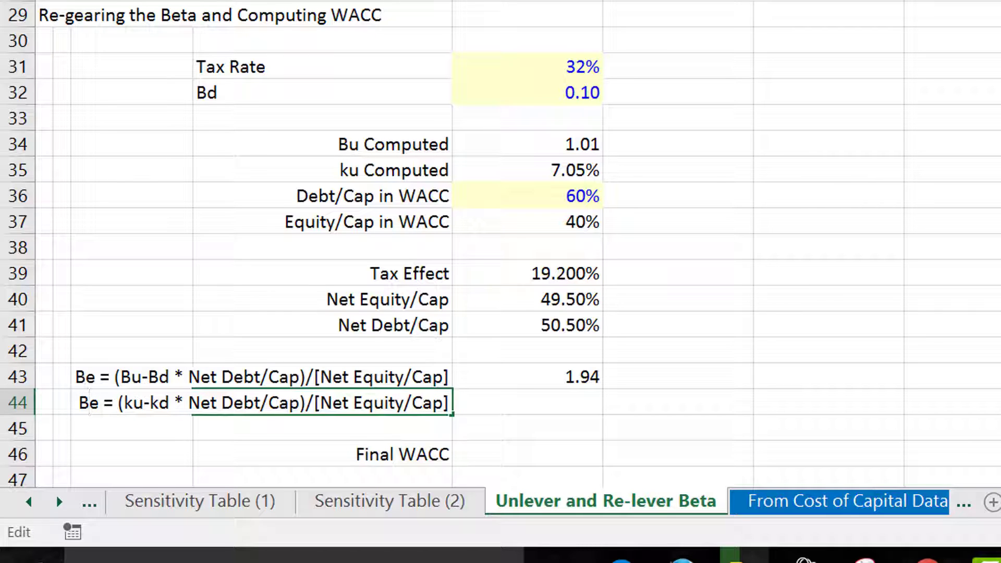
text(k)
key(Return)
click(527, 402)
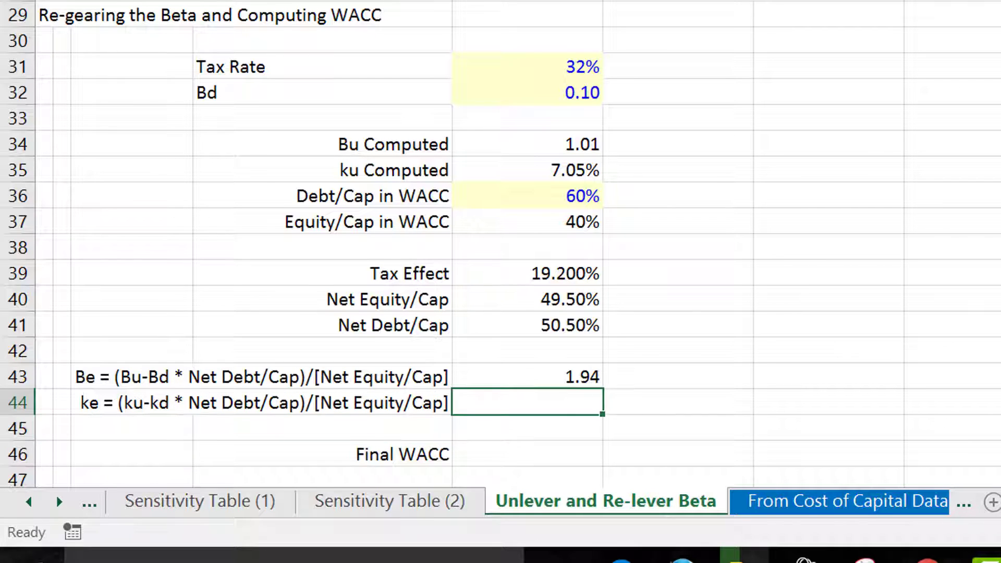
- Compute the cost of equity ke in E44 with a CAPM formula based on the re-geared Be in E43
text(=)
key(Up)
text(*)
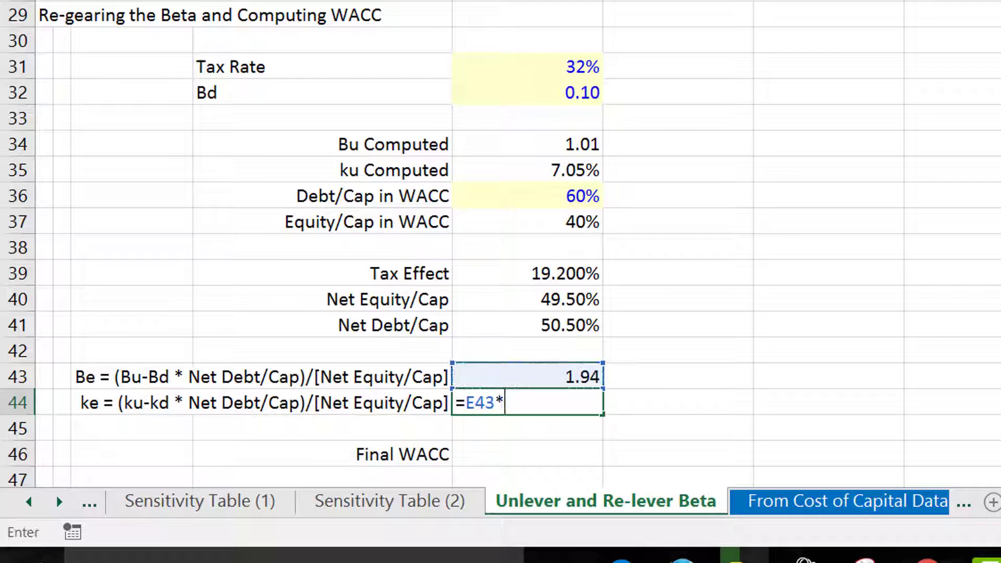
key(Up)
key(Up)
key(Up)
key(Up)
key(Up)
key(Up)
key(Up)
key(Up)
key(Up)
key(Up)
key(Up)
key(Up)
key(Up)
key(Up)
key(Up)
key(Up)
key(Up)
key(Up)
key(Up)
key(Up)
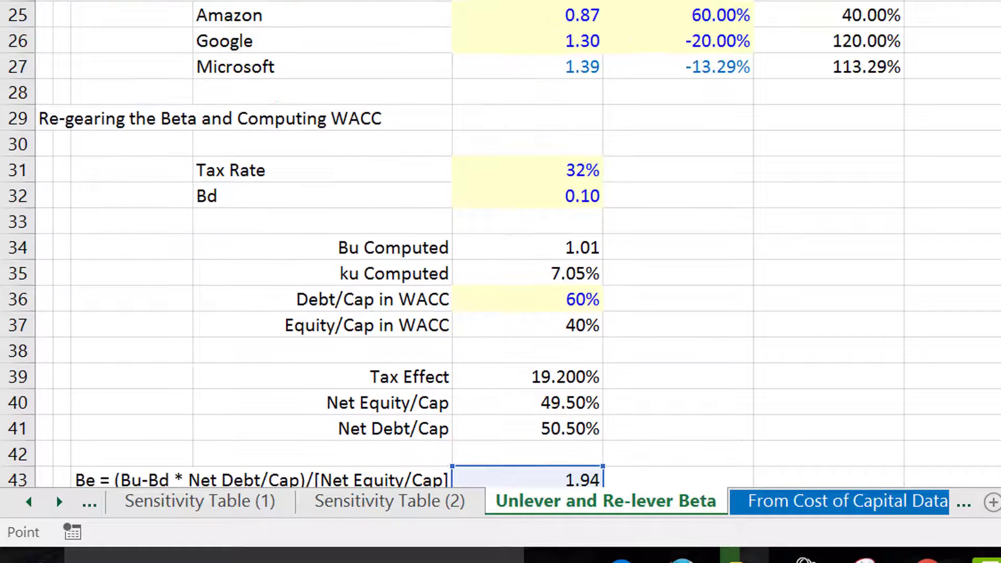
key(Up)
key(Up)
key(Up)
key(Up)
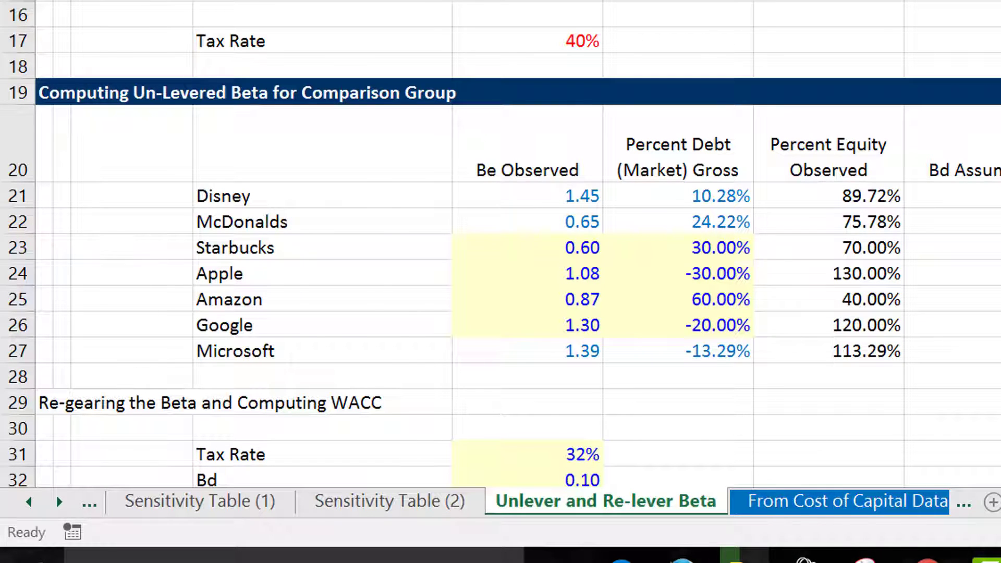
key(Return)
key(Up)
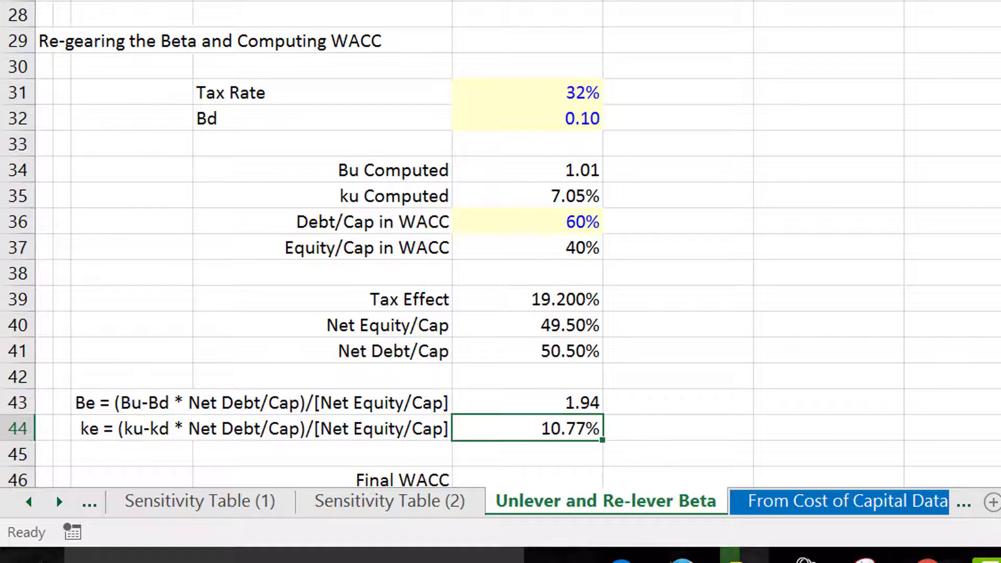
- Link the Debt row's Net Percent cell E49 to Net Debt/Cap with =E41
key(Down)
key(Down)
key(Down)
key(Down)
key(Down)
key(Down)
key(Down)
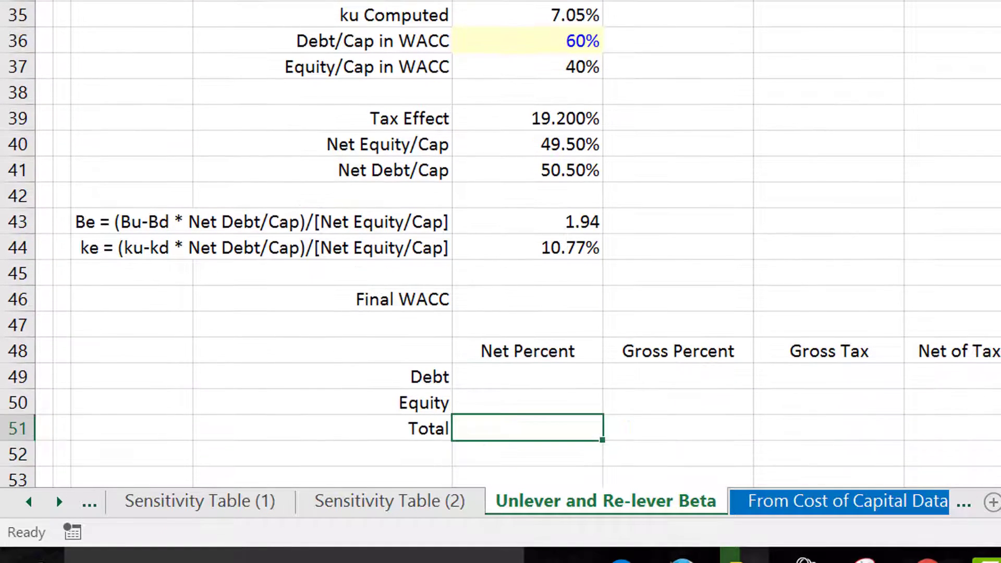
key(Up)
key(Up)
text(=)
key(Up)
key(Up)
key(Up)
key(Up)
key(Up)
key(Up)
key(Up)
key(Up)
key(Up)
key(Up)
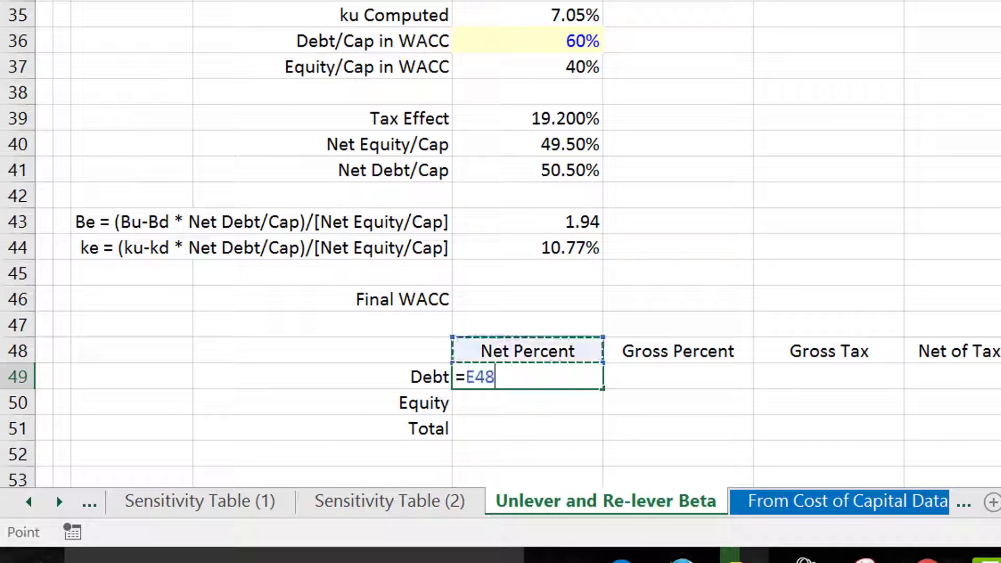
key(Down)
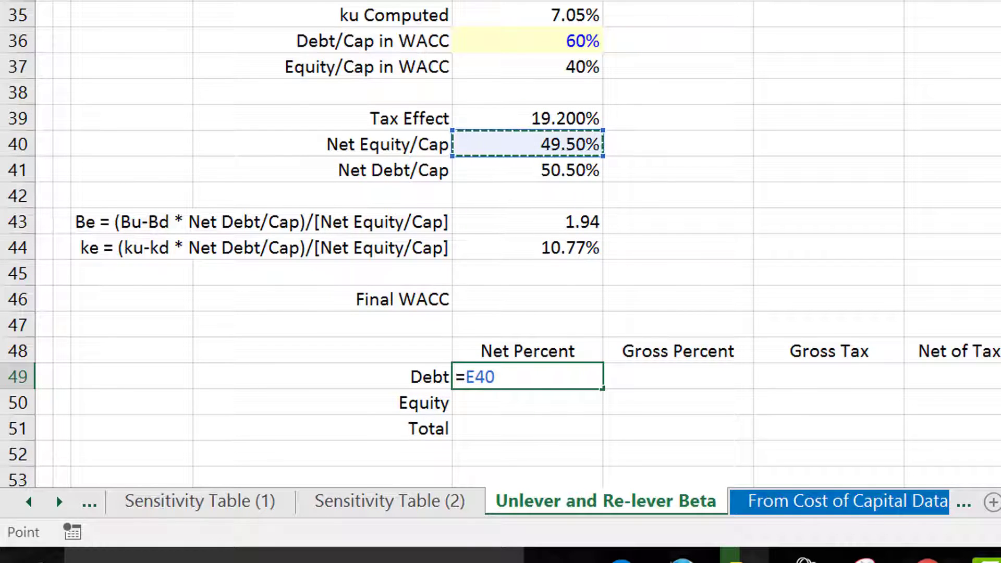
key(Down)
key(Return)
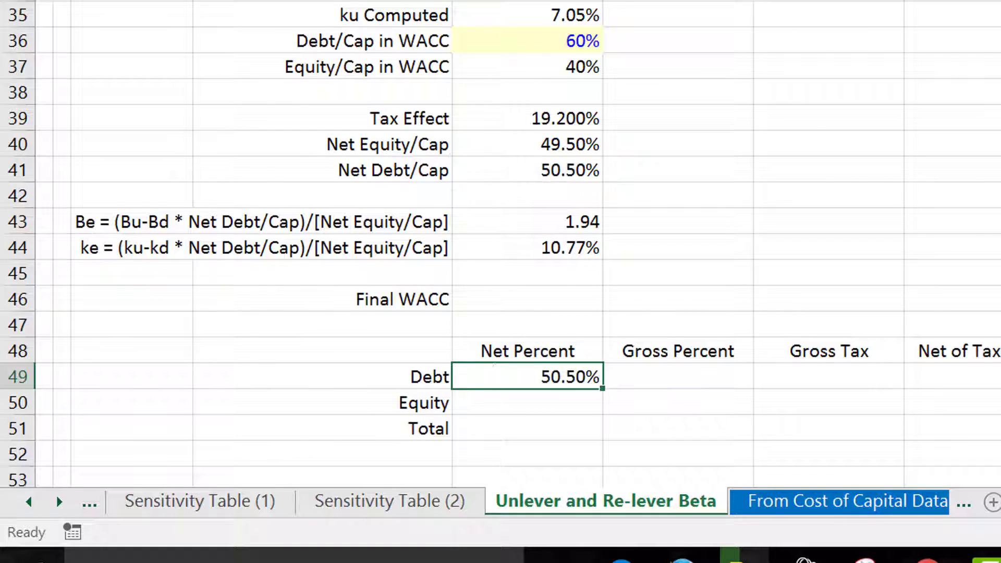
- Link the Equity row's Net Percent cell to Net Equity/Cap with =E40 and sum both percentages in the Total row
text(=)
key(Up)
key(Up)
key(Up)
key(Up)
key(Up)
key(Up)
key(Up)
key(Up)
key(Up)
key(Up)
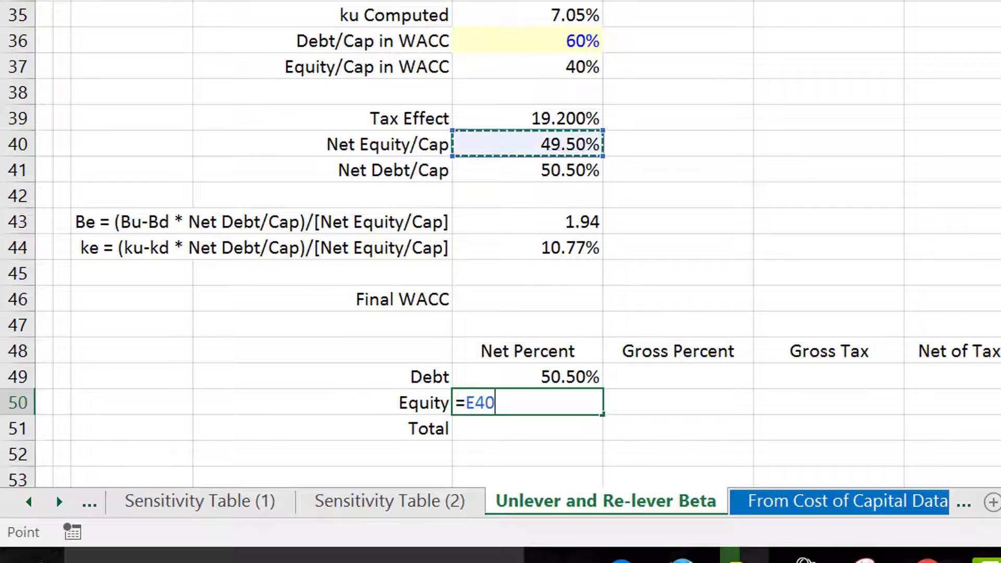
key(Return)
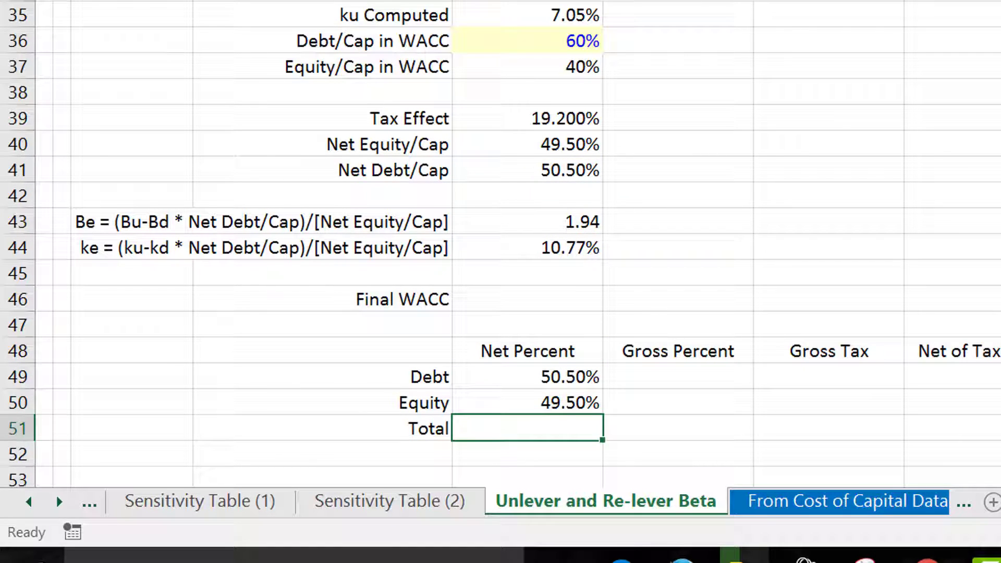
key(alt+equal)
key(Return)
- Link the Debt row's Gross Percent cell F49 to Debt/Cap in WACC with =E36
key(Up)
key(Up)
key(Up)
key(Right)
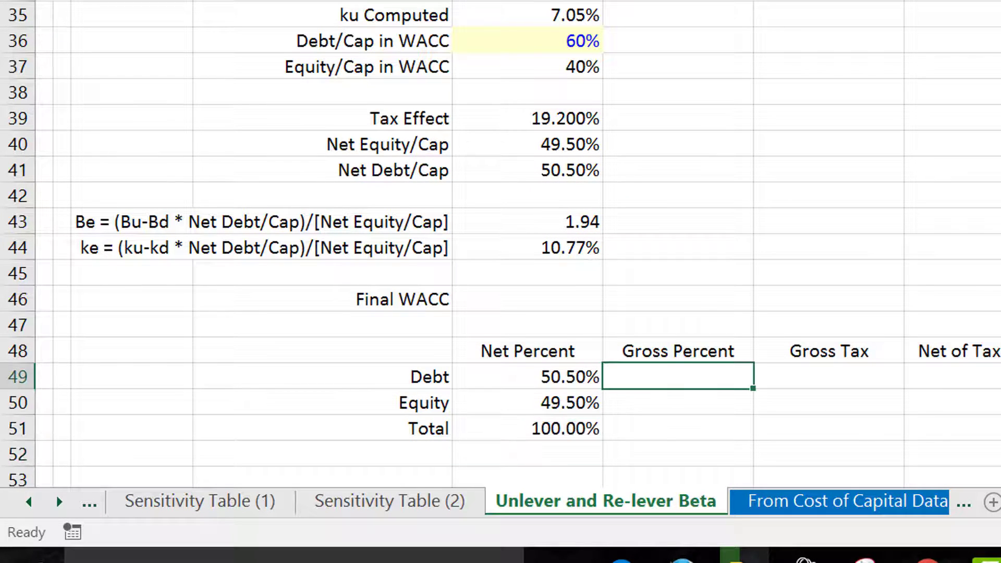
text(=)
key(Up)
key(Up)
key(Up)
key(Up)
key(Up)
key(Up)
key(Up)
key(Up)
key(Up)
key(Up)
key(Up)
key(Up)
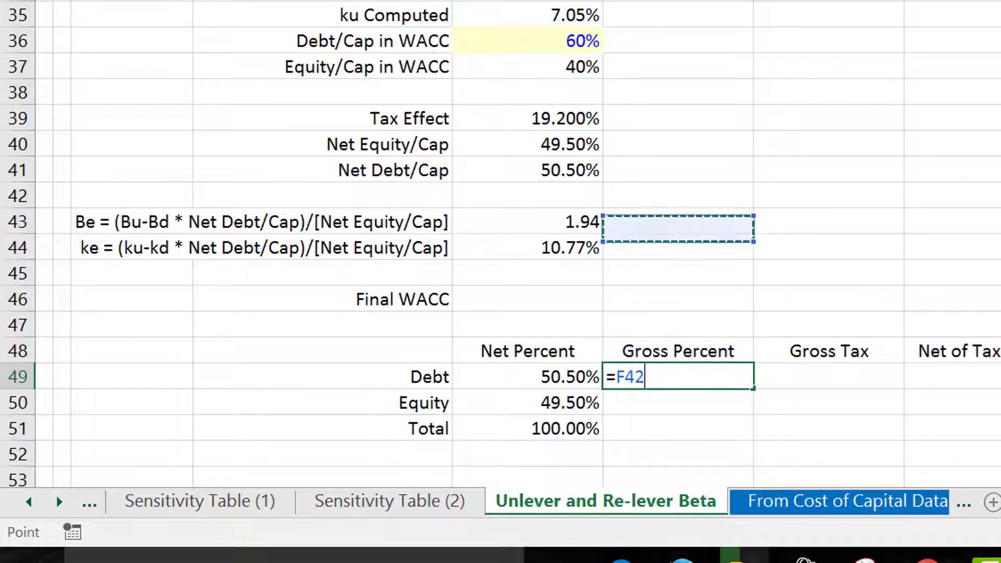
key(Left)
key(Up)
key(ctrl+Return)
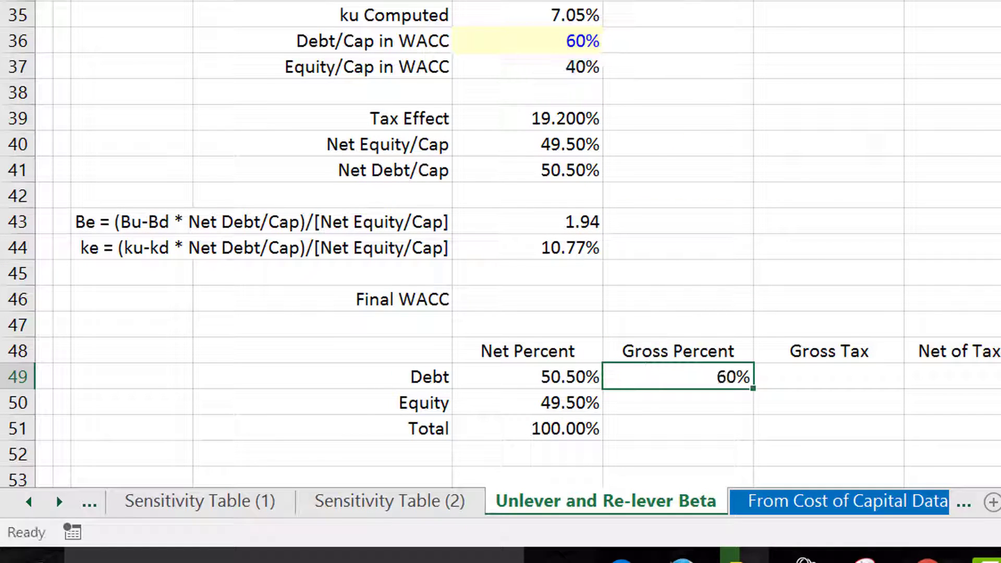
- Link the Equity row's Gross Percent cell to Equity/Cap in WACC with =E37 and sum the column in the Total row
key(Down)
text(=)
key(Up)
key(Up)
key(Up)
key(Up)
key(Up)
key(Up)
key(Up)
key(Up)
key(Up)
key(Up)
key(Up)
key(Up)
key(Up)
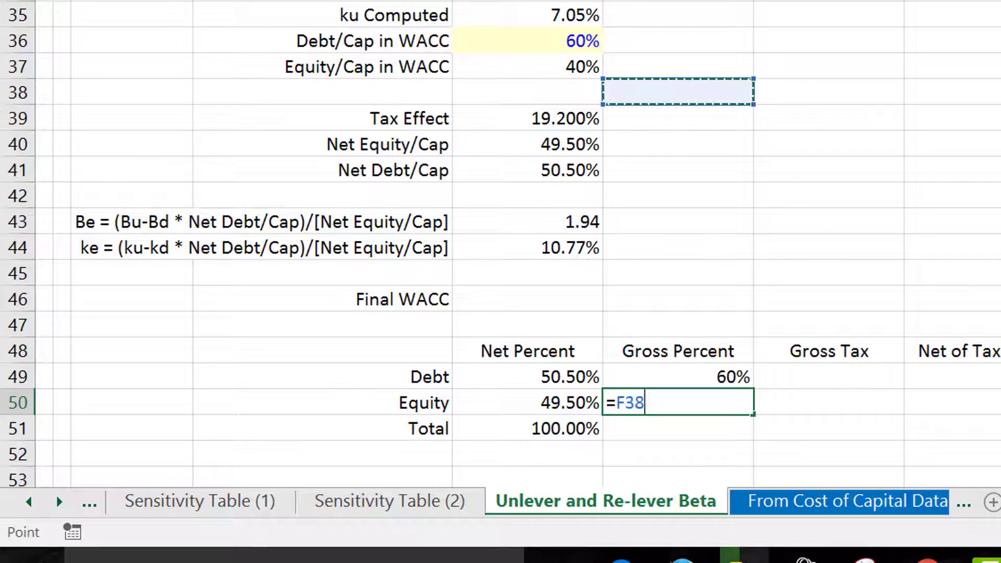
key(Left)
key(Return)
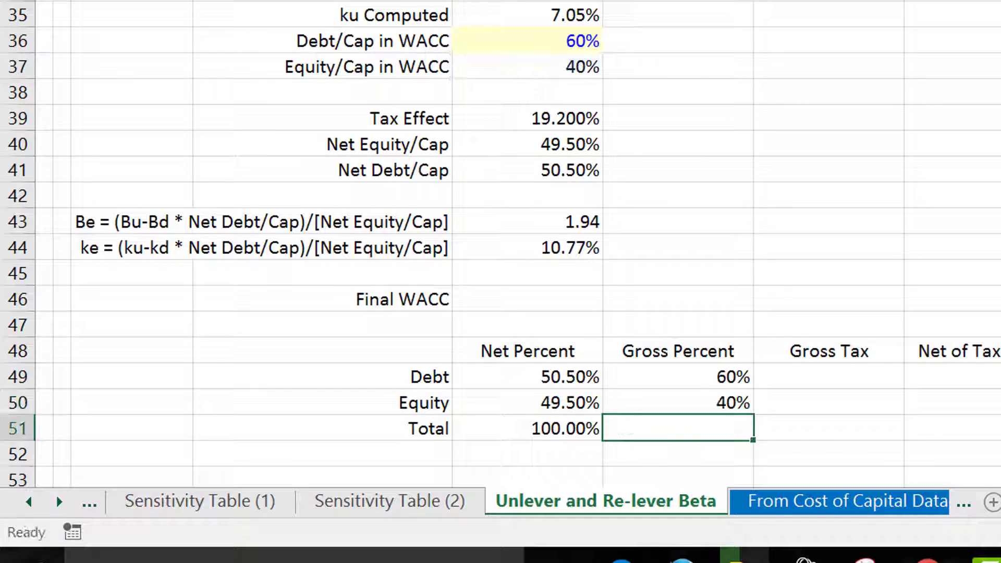
key(alt+equal)
key(ctrl+Return)
- Rename the Gross Tax column header in G48 to Gross Cost
key(Up)
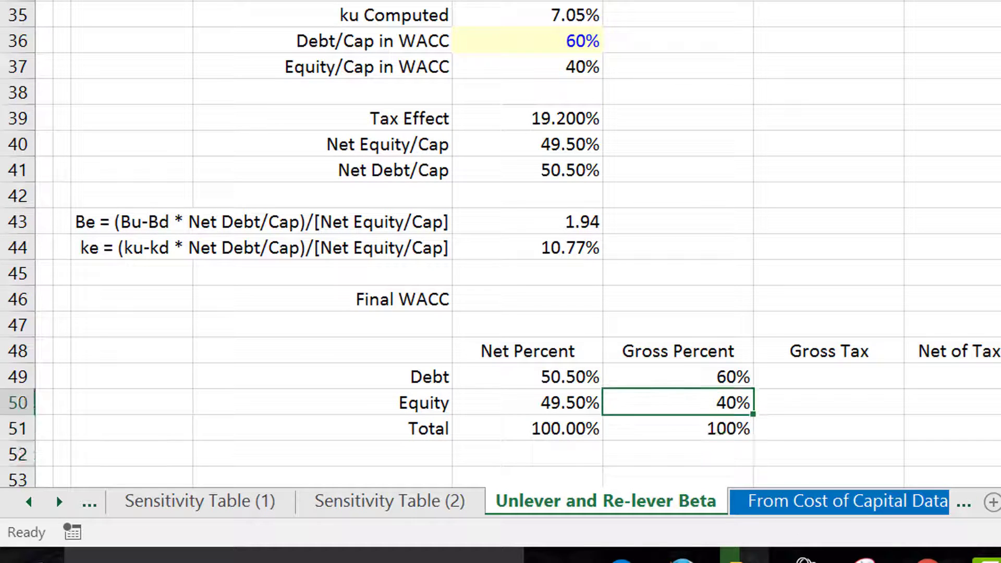
key(Up)
key(Right)
text(=)
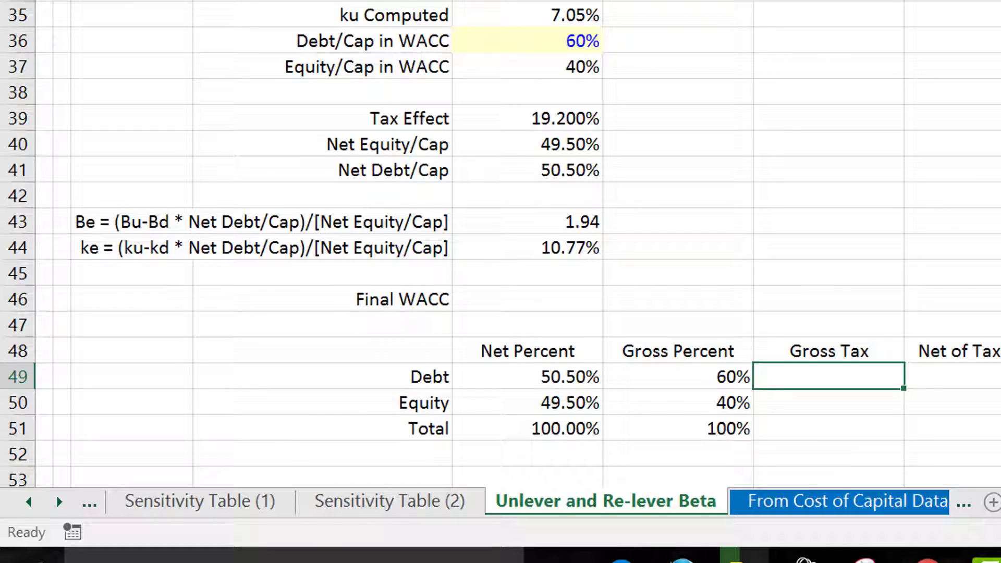
key(Up)
key(F2)
key(BackSpace)
key(BackSpace)
key(BackSpace)
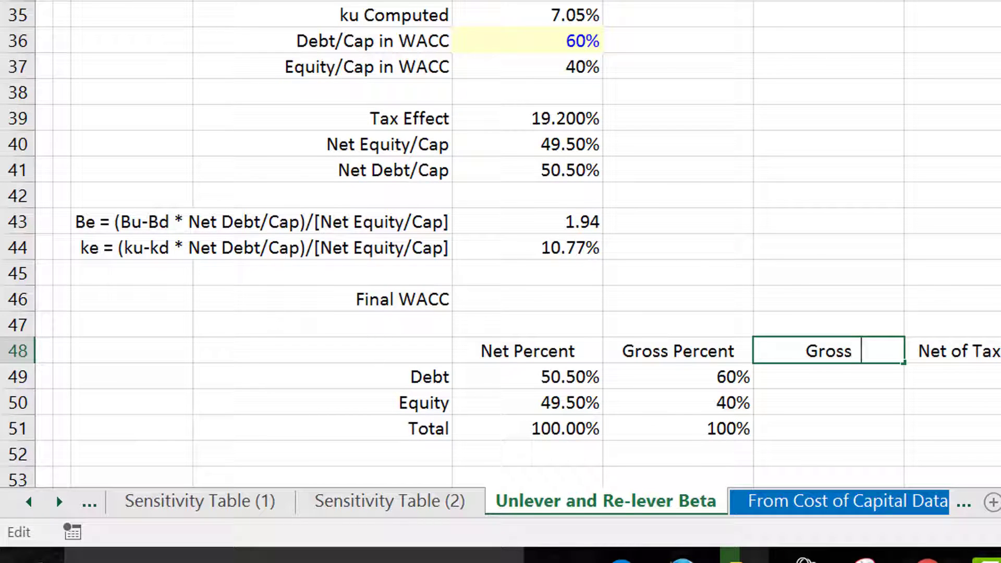
text(Cost)
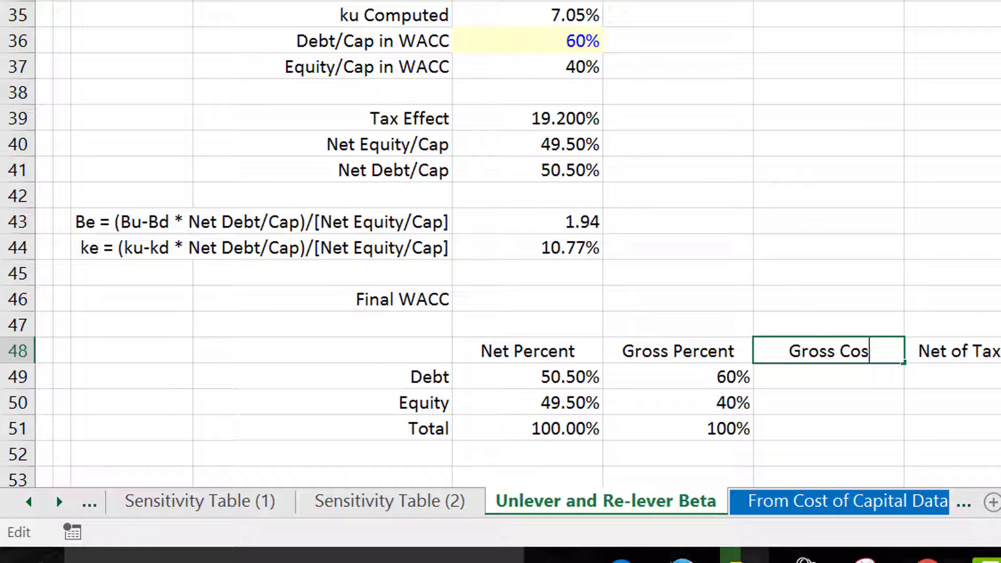
key(Return)
text(=)
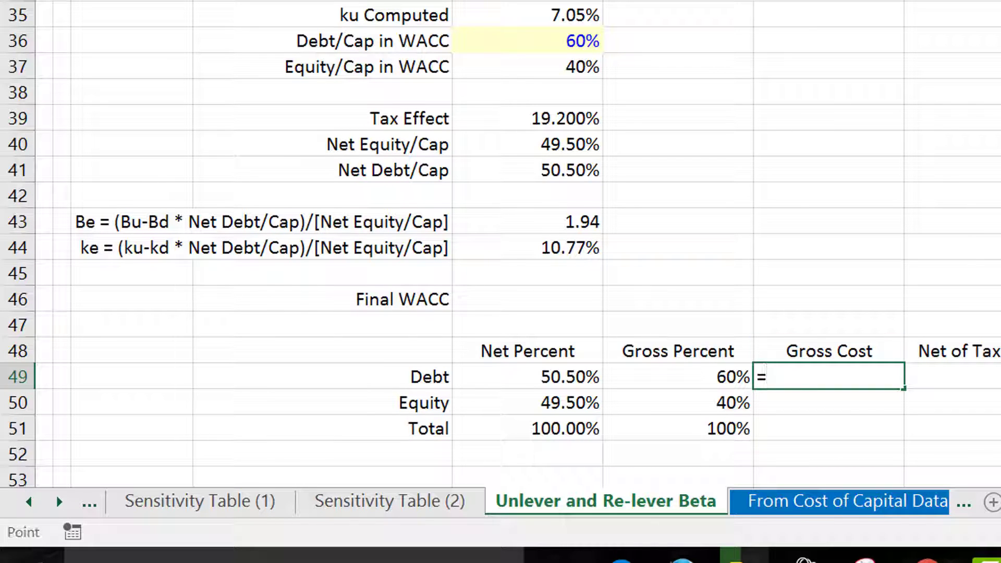
key(Up)
key(Left)
key(Up)
key(Up)
key(Up)
key(Up)
key(Up)
key(Up)
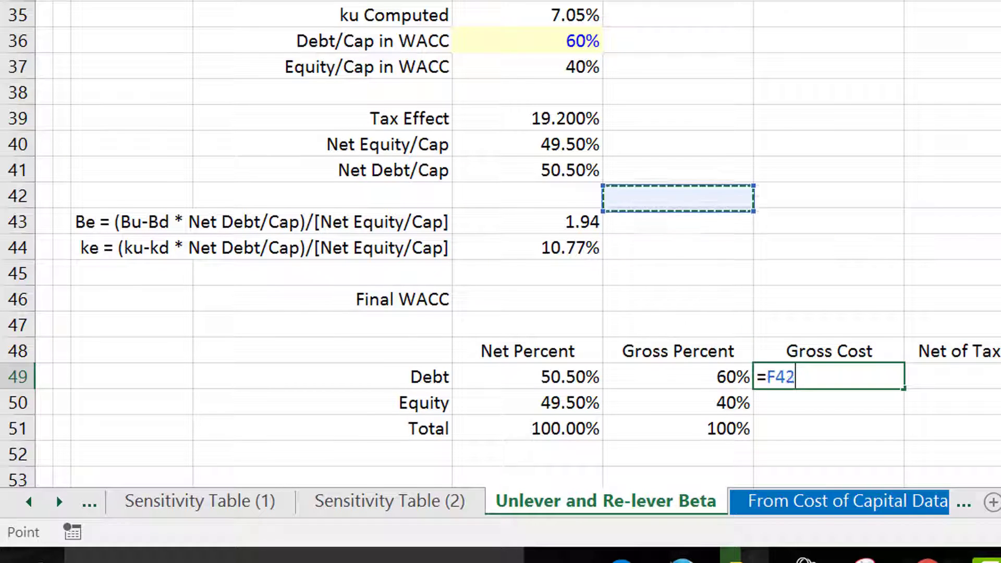
key(Up)
key(Up)
key(Up)
key(Up)
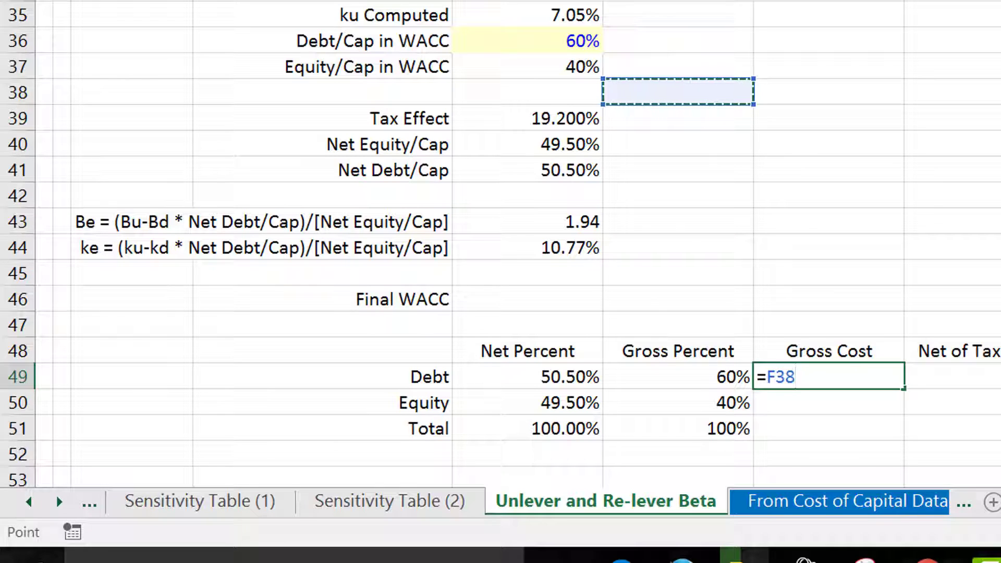
key(Escape)
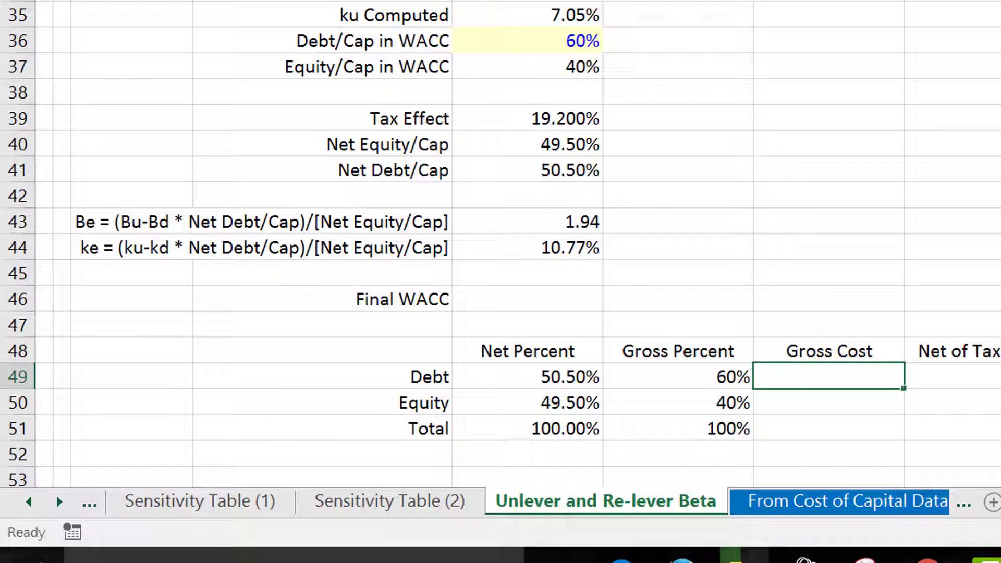
- Compute the Debt row's Gross Cost in G49 as Bd times EMRP plus Rf with =E32*E14+E13
text(=)
key(Up)
key(Up)
key(Up)
key(Up)
key(Up)
key(Up)
key(Up)
key(Up)
key(Up)
key(Up)
key(Up)
key(Up)
key(Up)
key(Up)
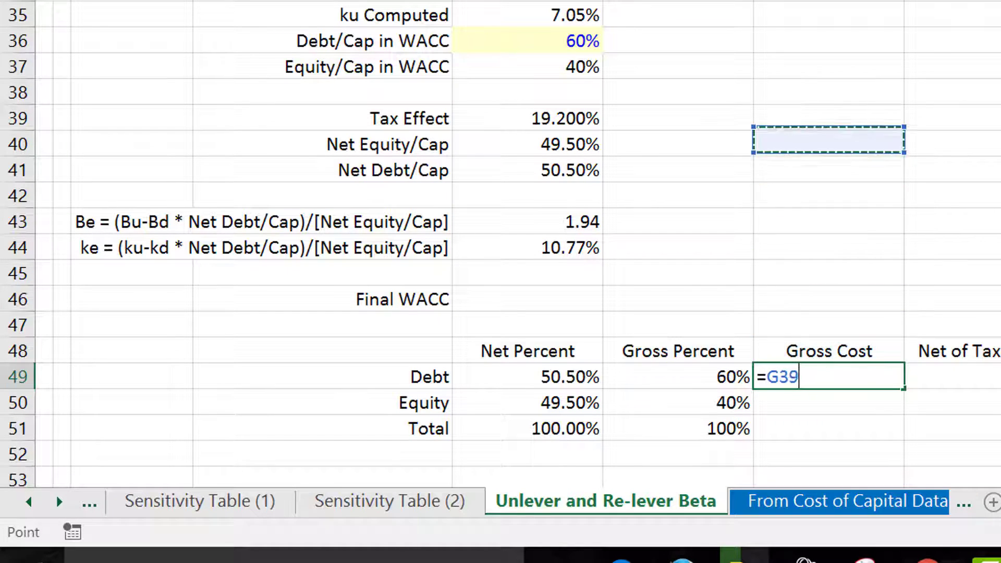
key(Left)
key(Left)
key(Up)
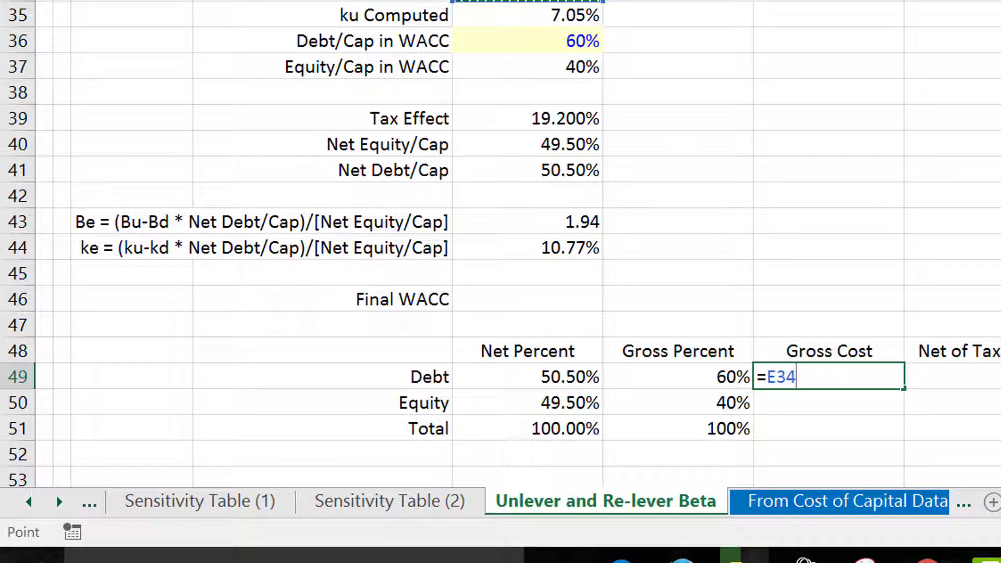
key(Up)
key(Up)
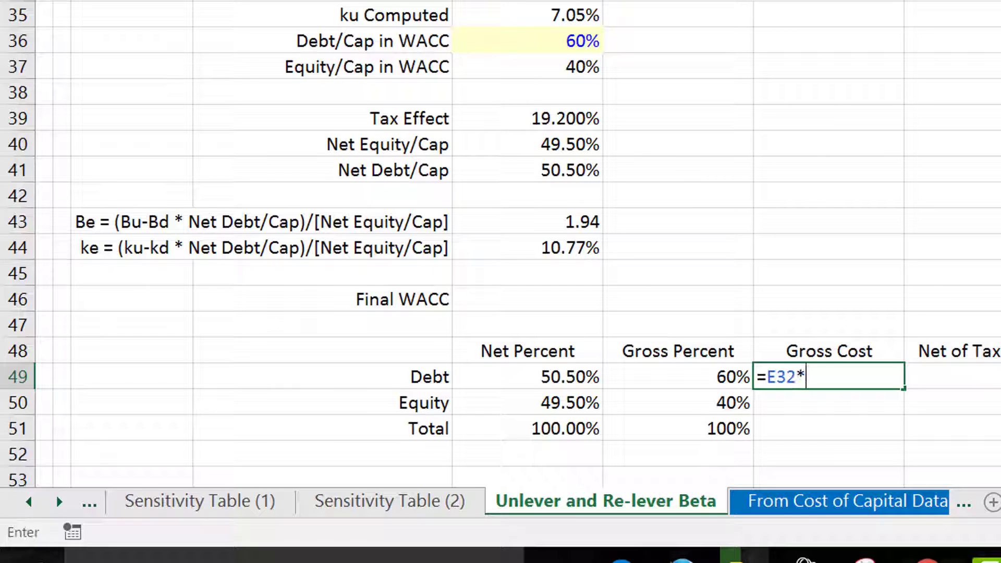
text(*)
key(Up)
key(Up)
key(Up)
key(Up)
key(Up)
key(Up)
key(Up)
key(Up)
key(Up)
key(Up)
key(Up)
key(Up)
key(Up)
key(Up)
key(Up)
key(Up)
key(Up)
key(Up)
key(Up)
key(Up)
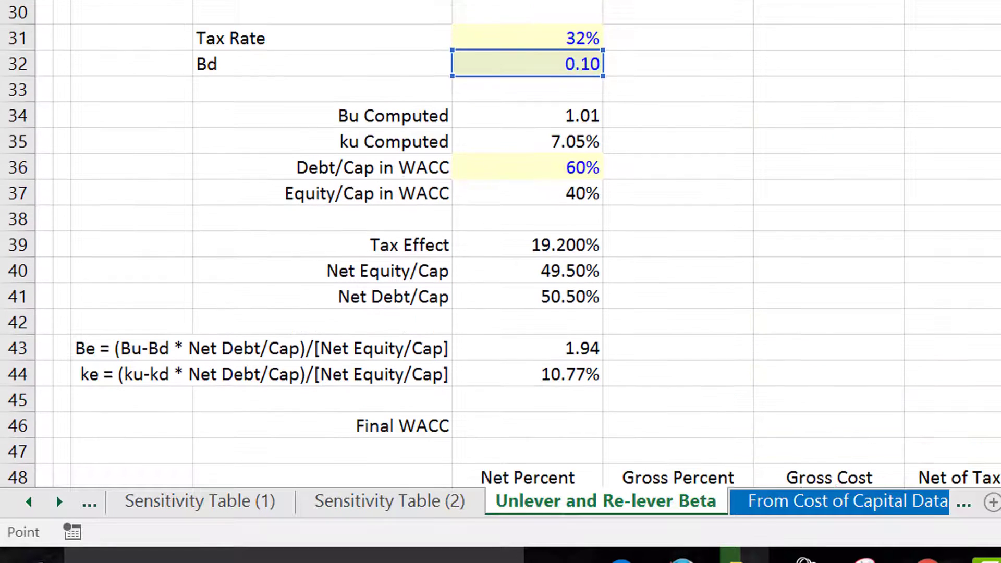
key(Up)
key(Up)
key(Up)
key(Up)
scroll(500, 244, up, 3)
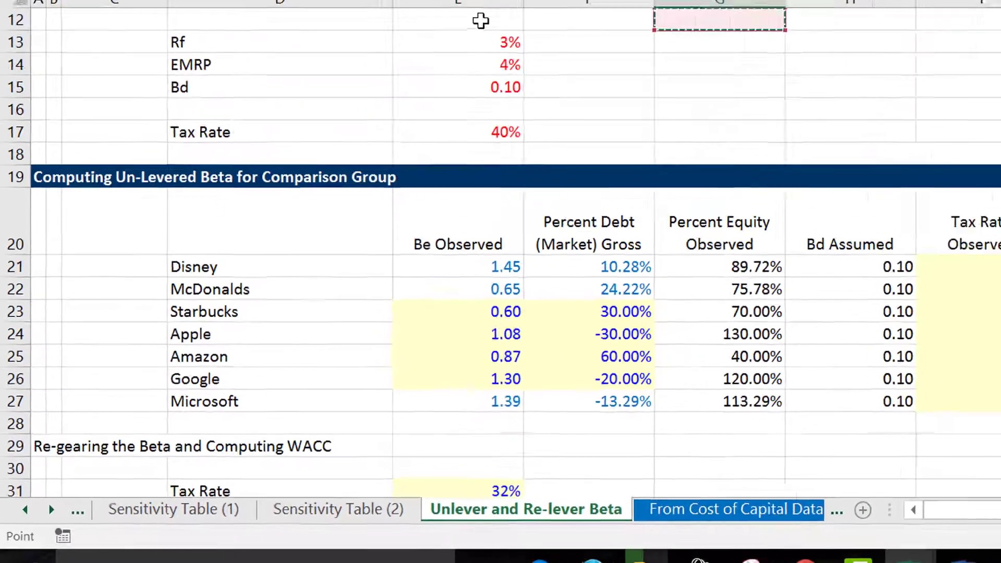
key(Left)
key(Left)
key(Down)
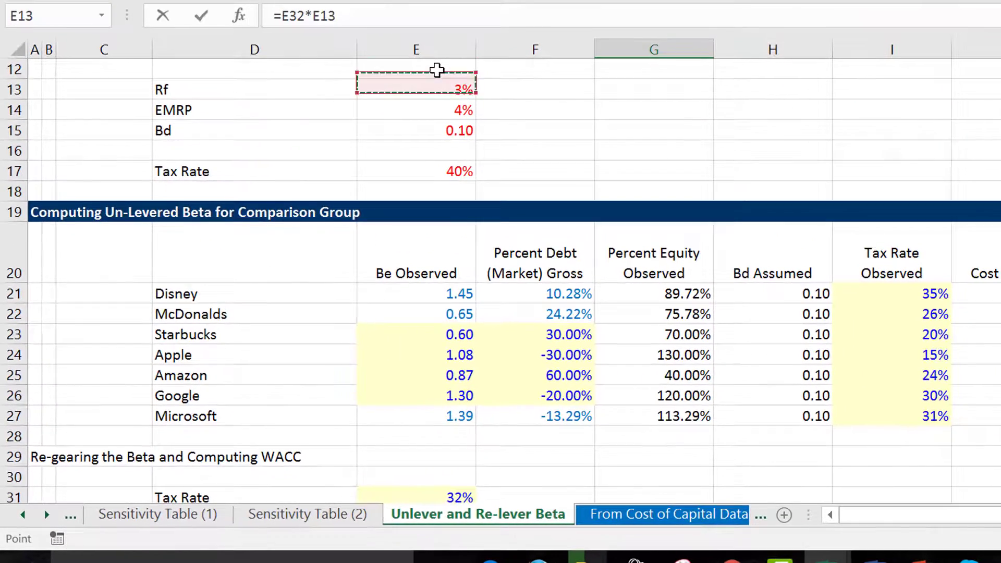
key(Down)
text(+)
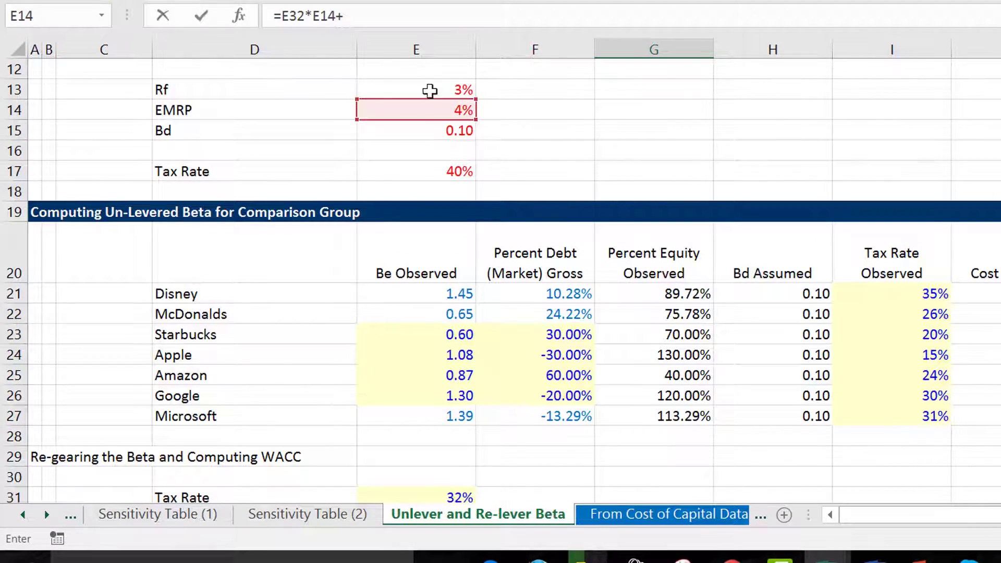
click(434, 91)
key(Return)
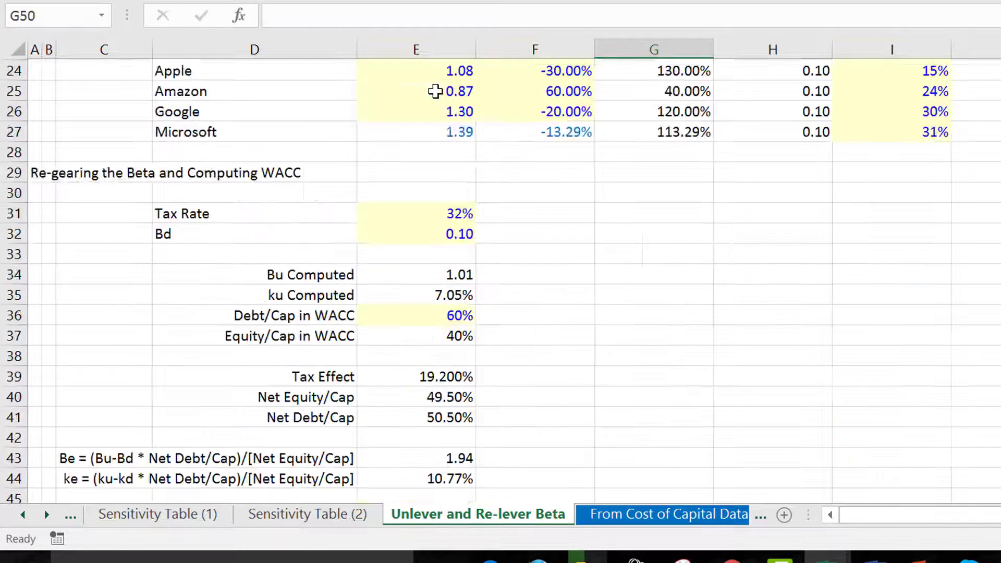
- Link the Equity row's Gross Cost cell G50 to the computed ke with =E44
text(=)
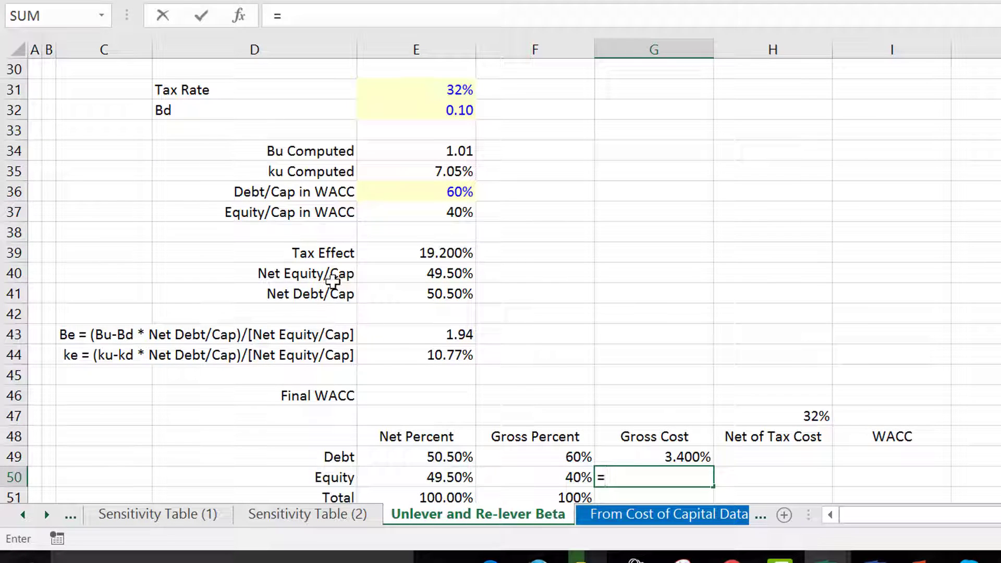
click(403, 353)
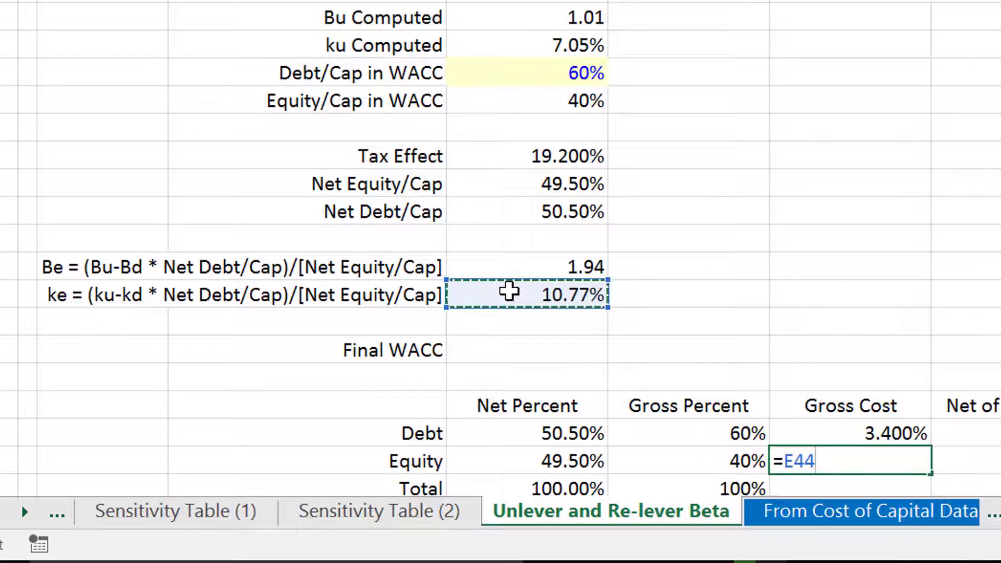
key(Return)
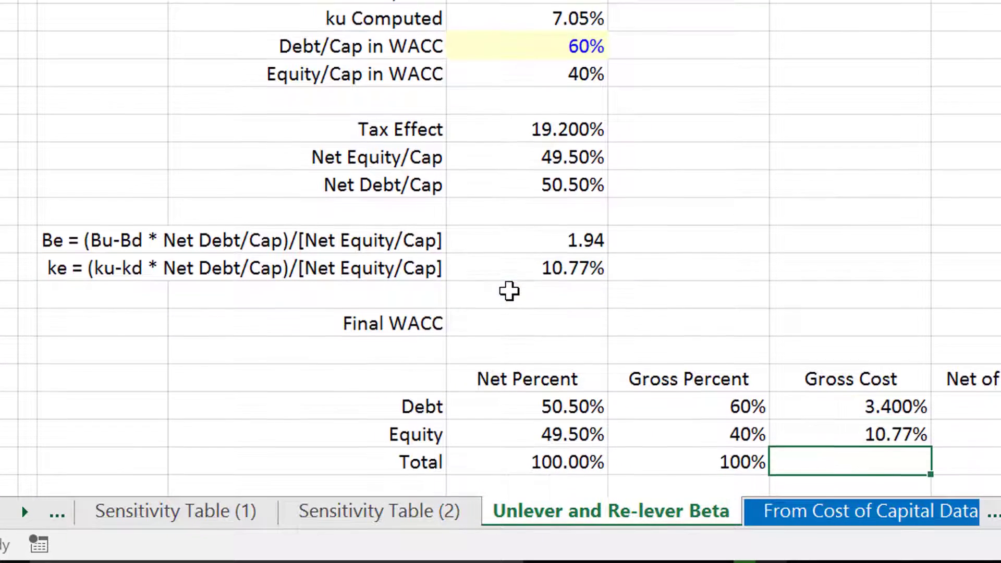
- Compute the Debt row's Net of Tax Cost with =G49*(1-H47) and format it as a percentage with two decimals
key(Up)
key(Up)
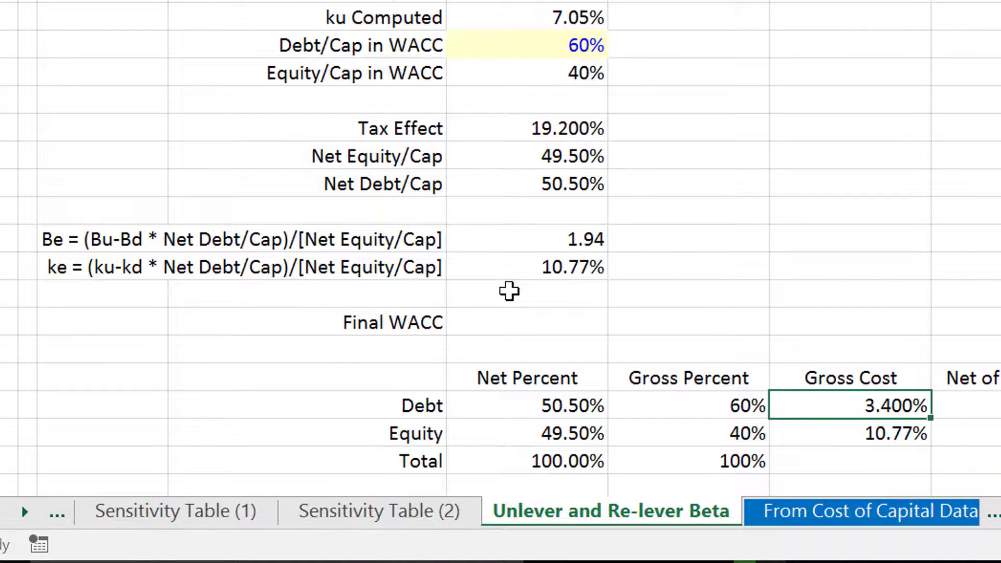
key(Right)
text(=)
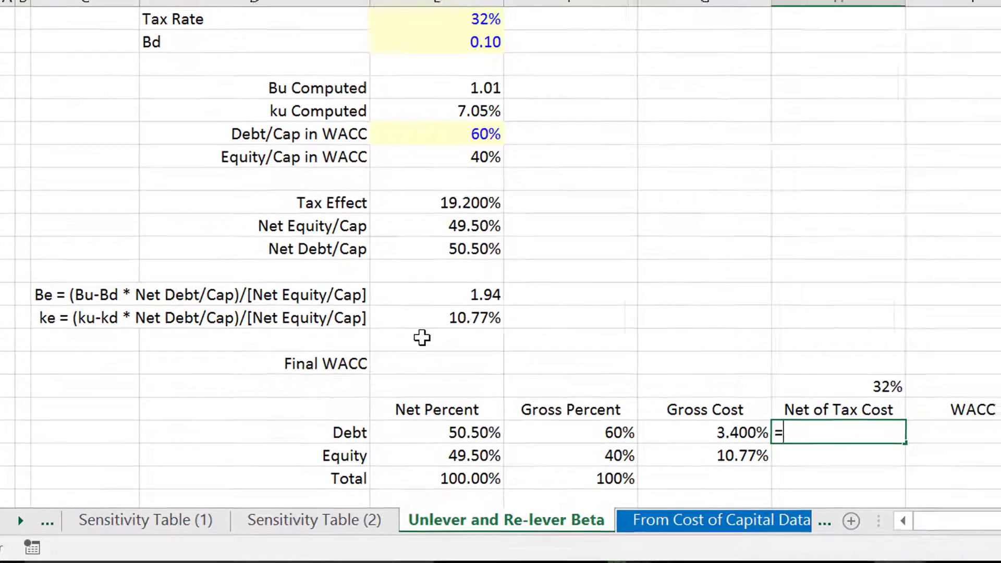
key(Left)
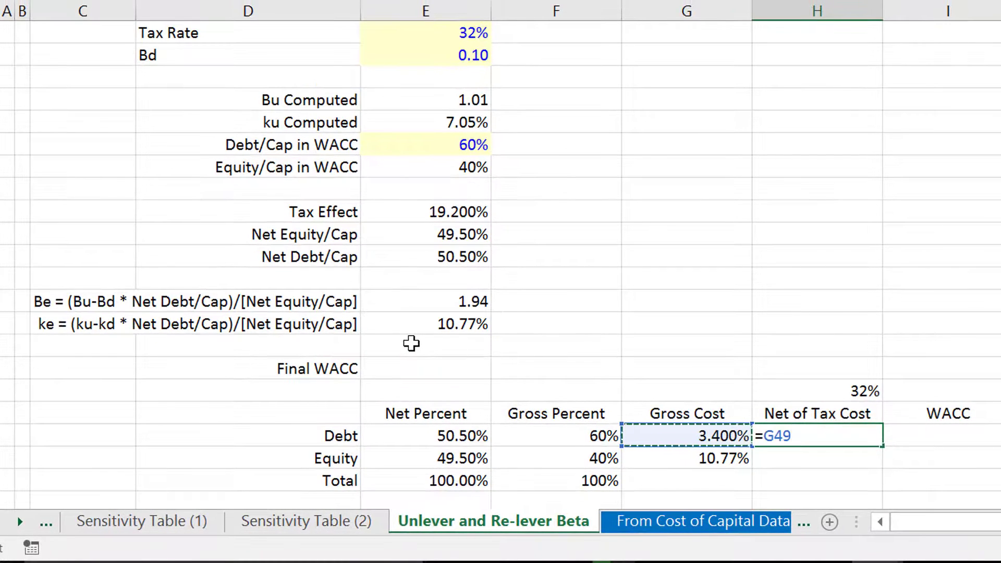
text(*)
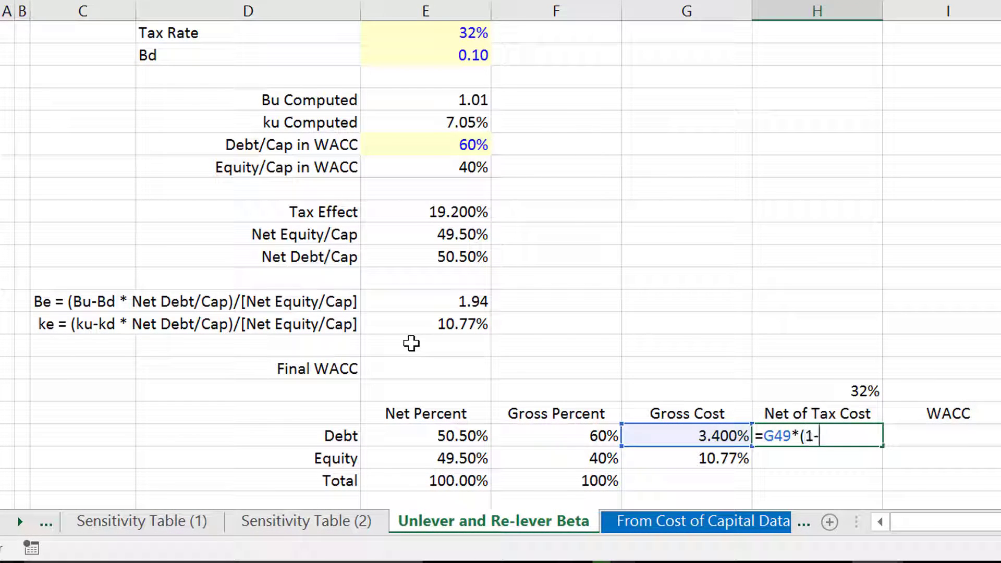
key(Up)
key(Up)
text())
key(Return)
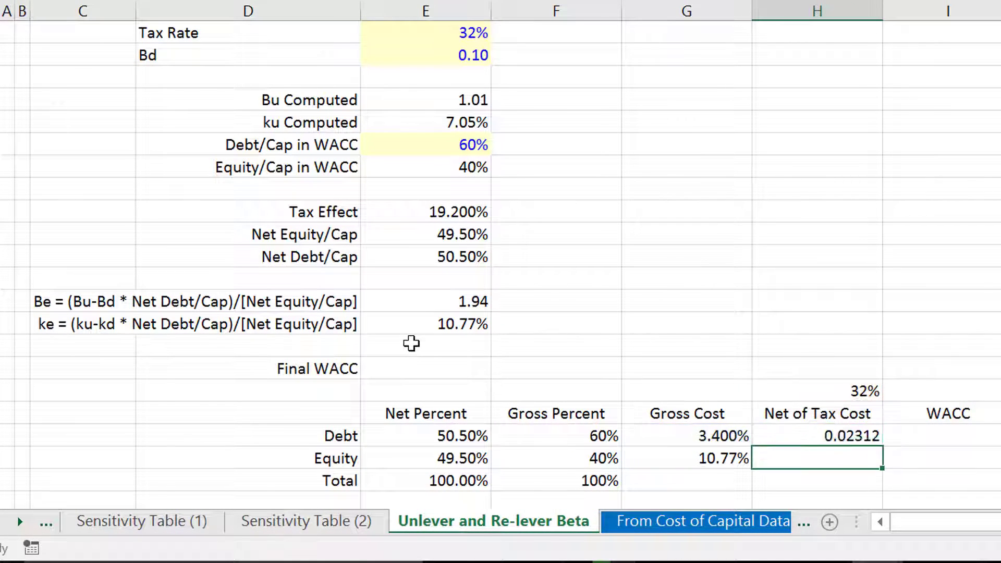
key(Up)
key(Down)
- Link the Equity row's Net of Tax Cost cell to its Gross Cost with =G50
text(=)
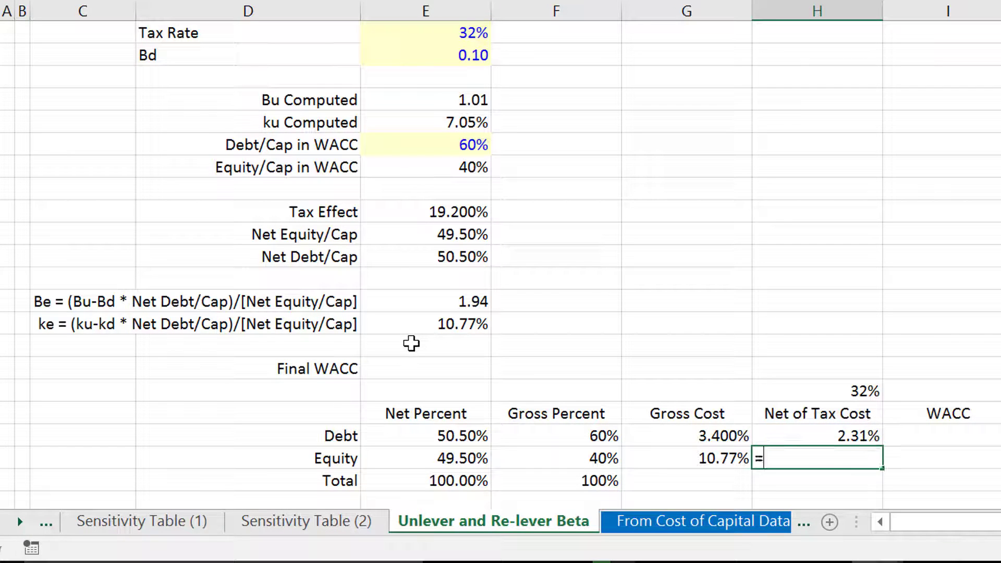
key(Left)
key(Return)
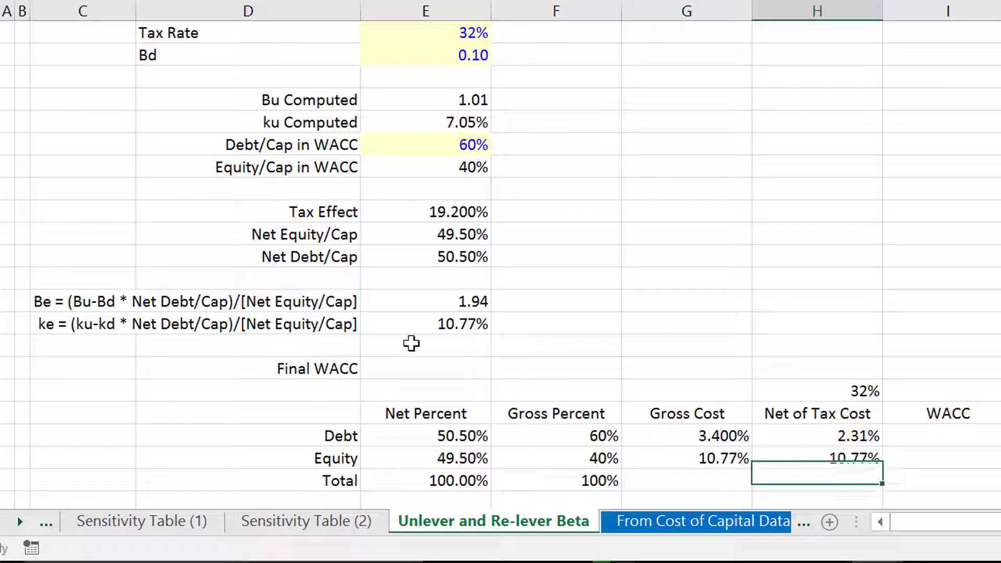
- Calculate the Debt row's WACC contribution in I49 as Net of Tax Cost times Gross Percent with =H49*F49
key(Up)
key(Right)
key(Up)
text(=)
key(Left)
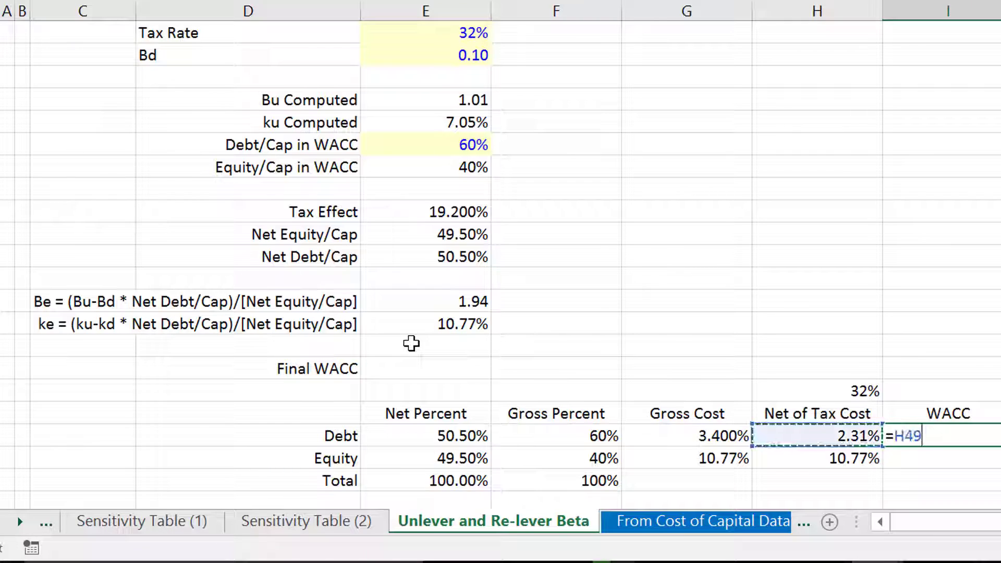
text(*)
key(Left)
key(Left)
key(Left)
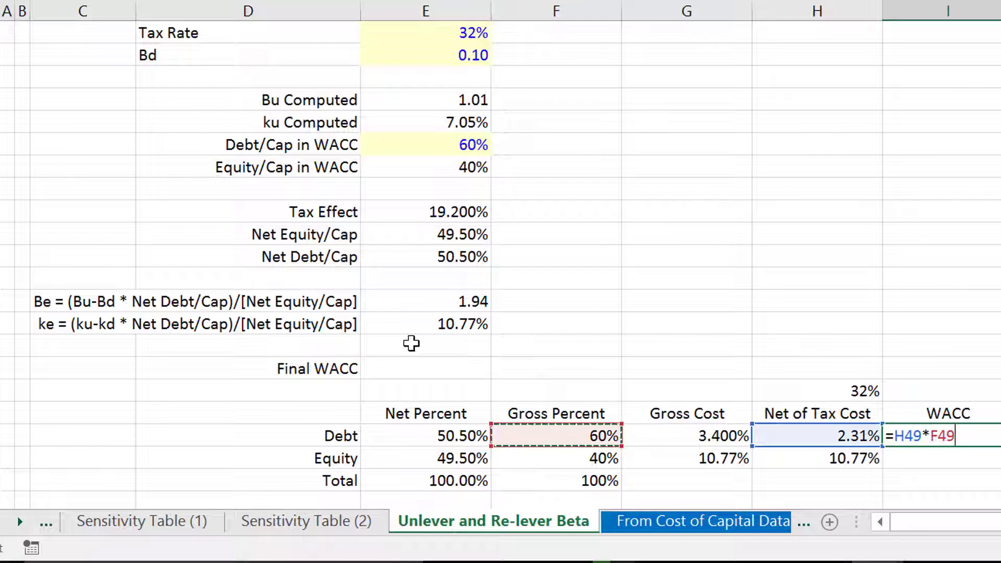
key(Return)
key(Up)
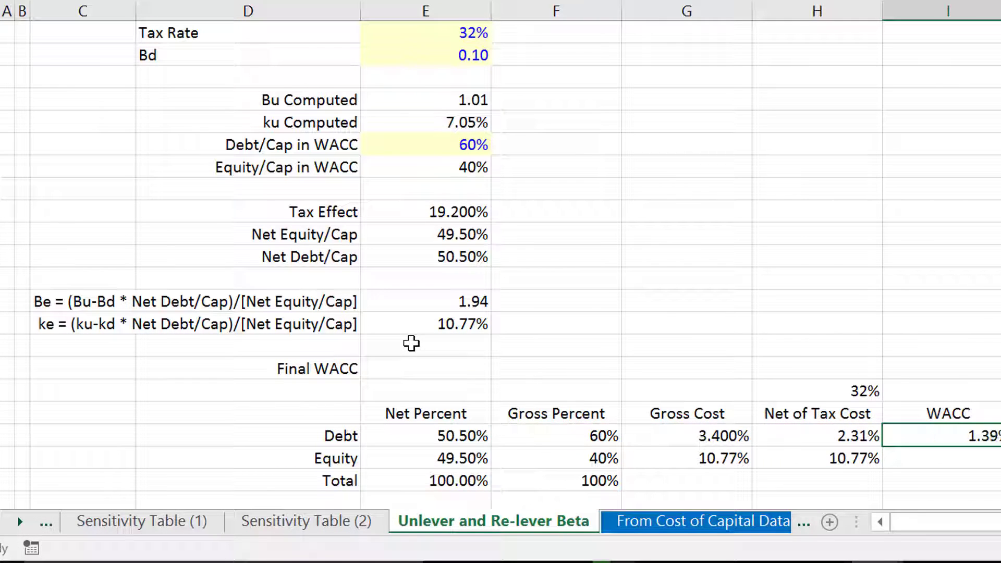
- Fill the WACC formula down to the Equity row and sum the column in the Total row with =SUM(I49:I50)
key(shift+Down)
key(ctrl+d)
key(Down)
key(Down)
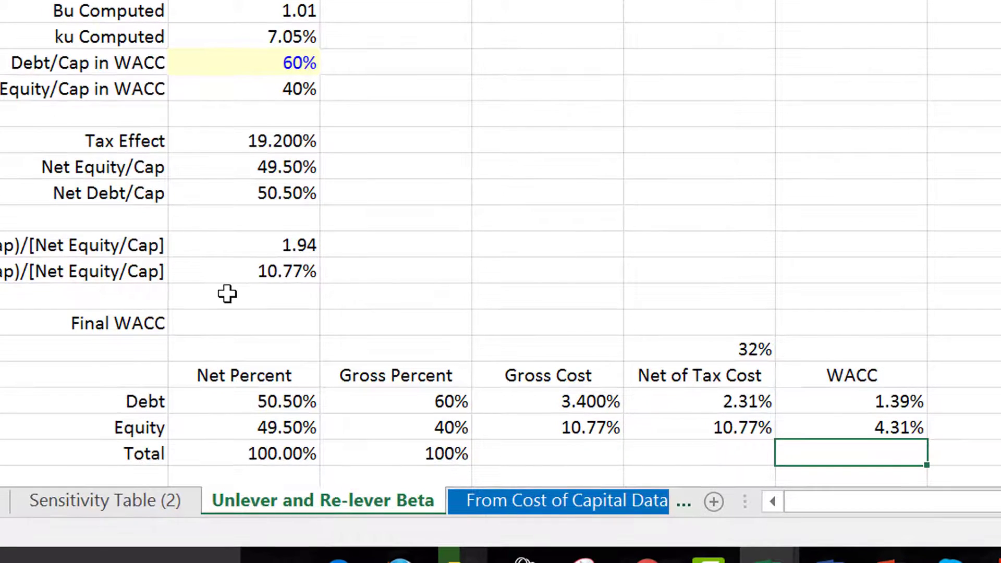
key(alt+equal)
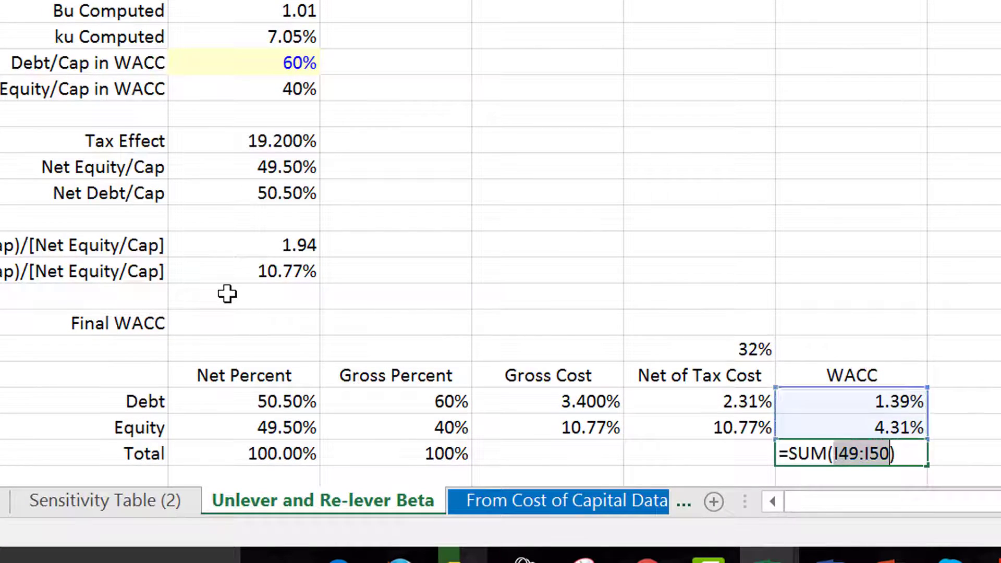
key(Return)
key(Up)
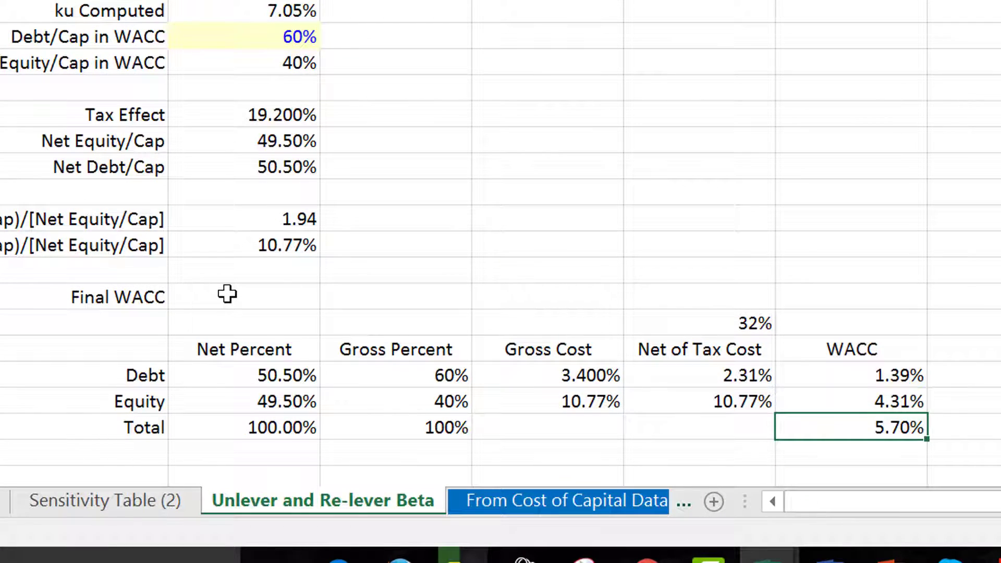
- Review the Total and Equity rows across the Final WACC table's percentage, cost and WACC columns
key(Left)
key(Left)
key(Left)
key(Left)
key(Right)
key(Right)
key(Right)
key(Right)
key(Up)
key(Left)
key(Left)
key(Right)
key(Right)
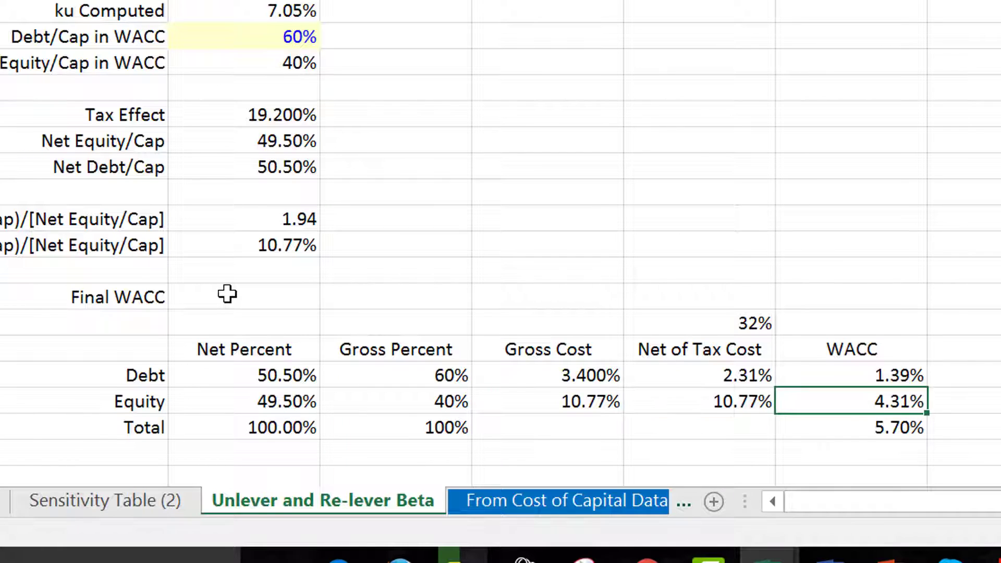
key(Down)
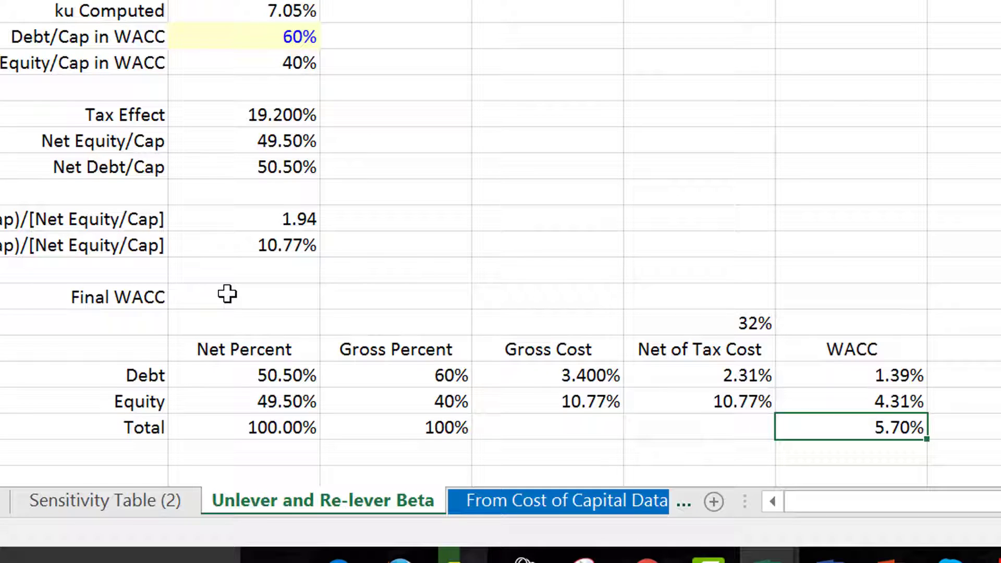
key(Left)
key(Left)
key(Left)
key(Left)
key(Left)
key(Left)
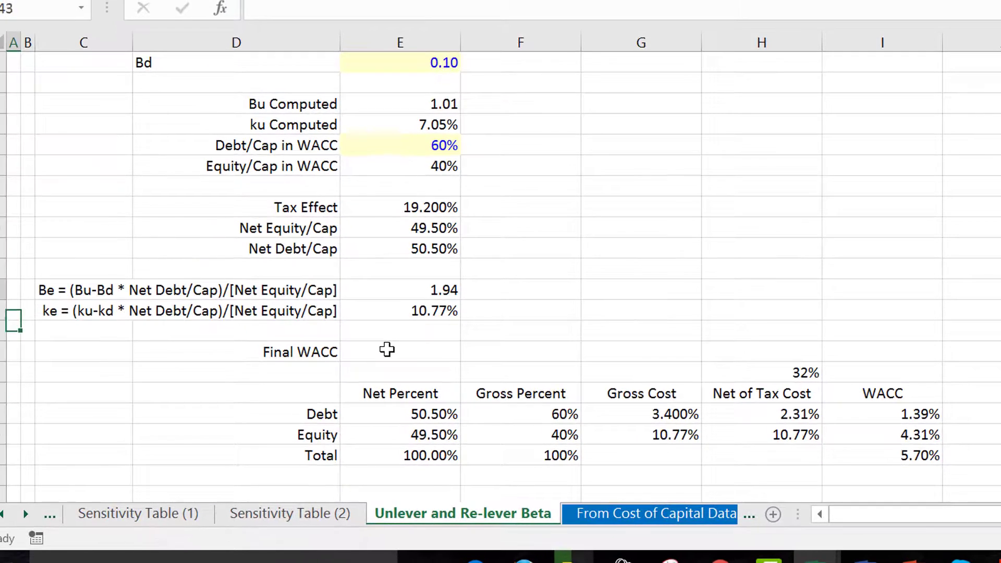
- Return to the General Idea notes and the cost of capital and tax assumptions at the start of the sheet
key(Up)
key(Up)
key(Up)
key(Up)
key(Up)
key(Up)
key(Up)
key(Up)
key(Up)
key(Up)
key(Up)
key(Up)
key(Up)
key(Up)
key(Up)
key(Up)
key(Up)
key(Up)
key(Up)
key(Up)
key(Up)
key(Up)
key(Up)
key(Up)
key(Up)
key(Up)
key(Up)
key(Up)
key(Up)
key(Up)
key(Up)
key(Up)
key(Up)
key(Up)
key(Up)
key(Up)
key(Up)
key(Up)
key(Up)
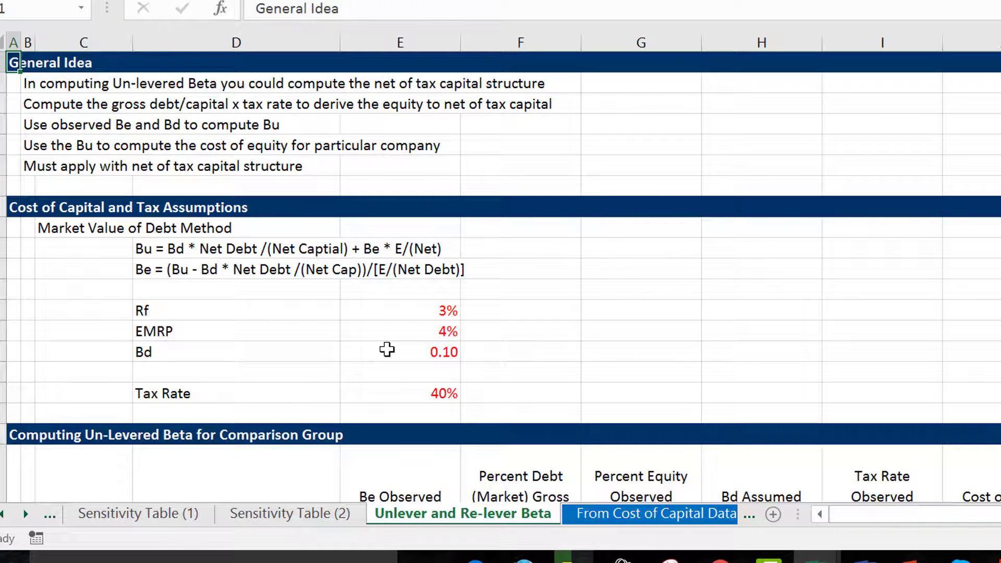
- Review the comparison group's un-levered beta inputs and the re-gearing section below them
key(Down)
key(Down)
key(Down)
key(Down)
key(Down)
key(Down)
key(Down)
key(Down)
key(Down)
key(Down)
key(Down)
key(Down)
key(Down)
key(Down)
key(Down)
key(Down)
key(Down)
key(Down)
key(Down)
key(Down)
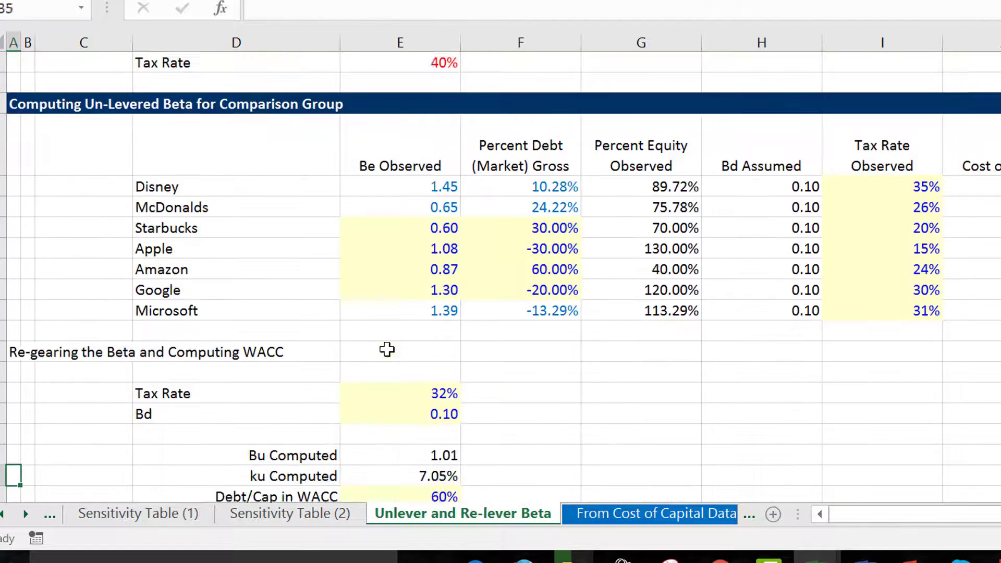
key(Down)
key(Down)
key(Down)
key(Down)
- Go back to the Simple Example sheet and bring both house sale cases into view down to Net Proceeds
key(ctrl+Home)
key(ctrl+Page_Up)
key(ctrl+Page_Up)
key(ctrl+Page_Up)
key(ctrl+Page_Up)
key(ctrl+Page_Up)
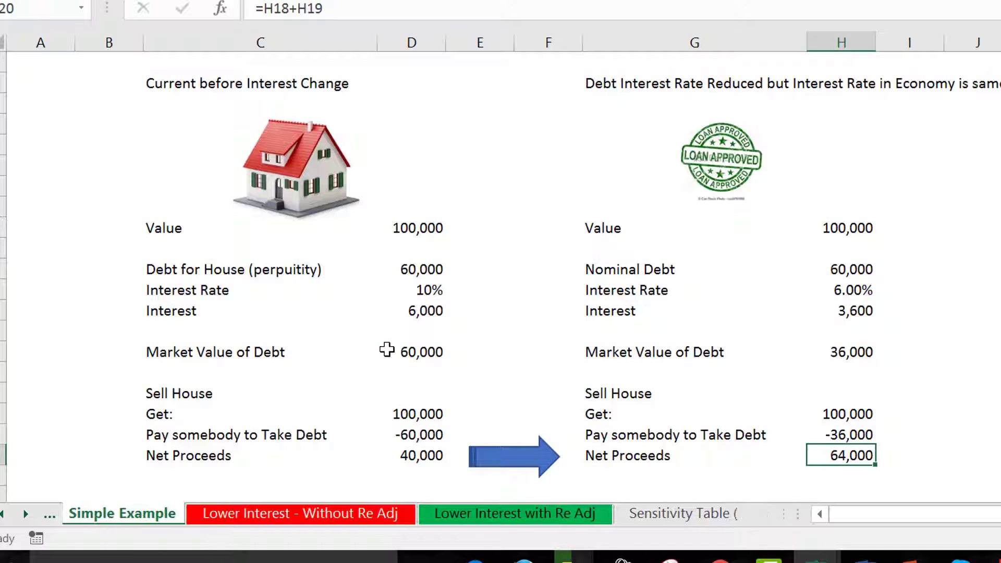
key(Down)
key(Down)
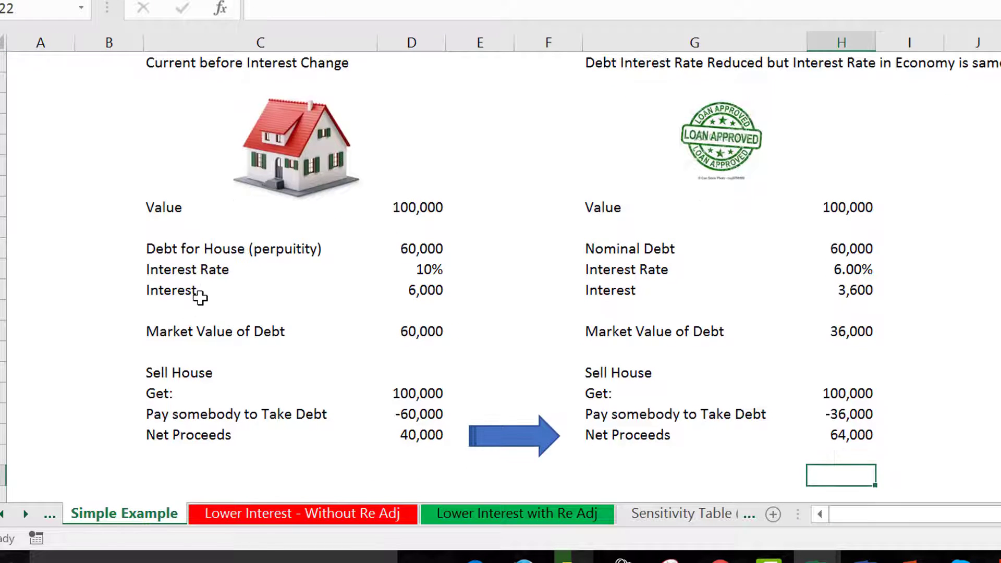
- Examine the current house case from its Value through the debt and interest lines to the sale proceeds
click(236, 283)
key(Up)
key(Up)
key(Up)
key(Up)
key(Right)
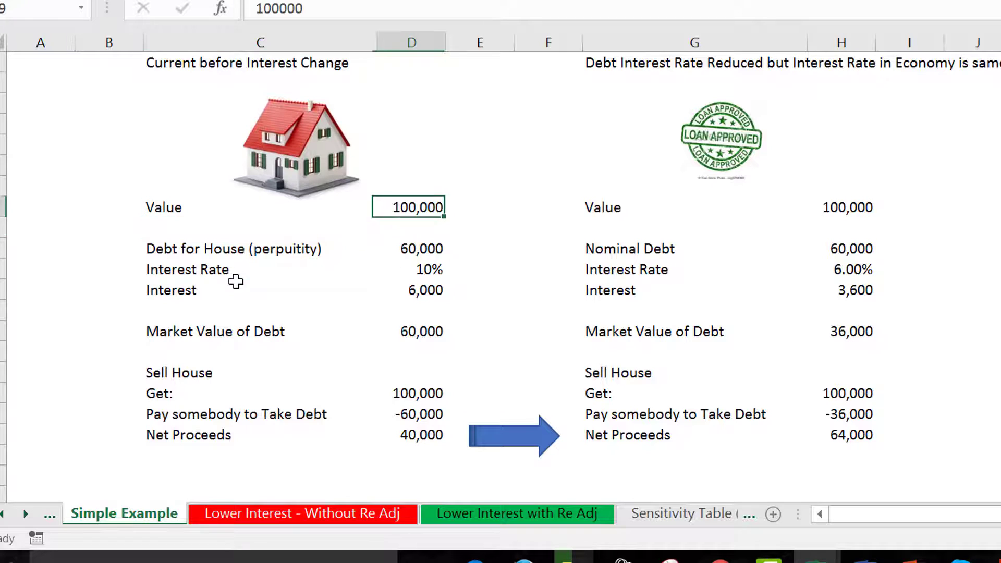
key(Down)
key(Down)
key(Down)
key(Down)
key(Down)
key(Down)
key(Down)
key(Down)
key(Down)
key(Down)
key(Down)
key(Down)
key(Up)
key(Up)
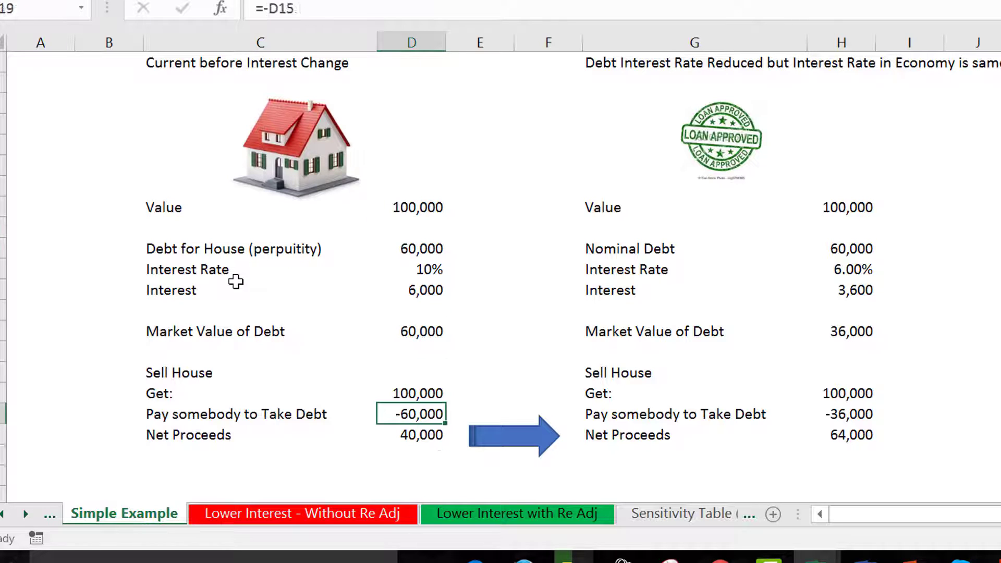
- Compare the sale amount and interest rate of the reduced-interest house case with those of the current case
key(Up)
key(Right)
key(Right)
key(Right)
key(Right)
key(Right)
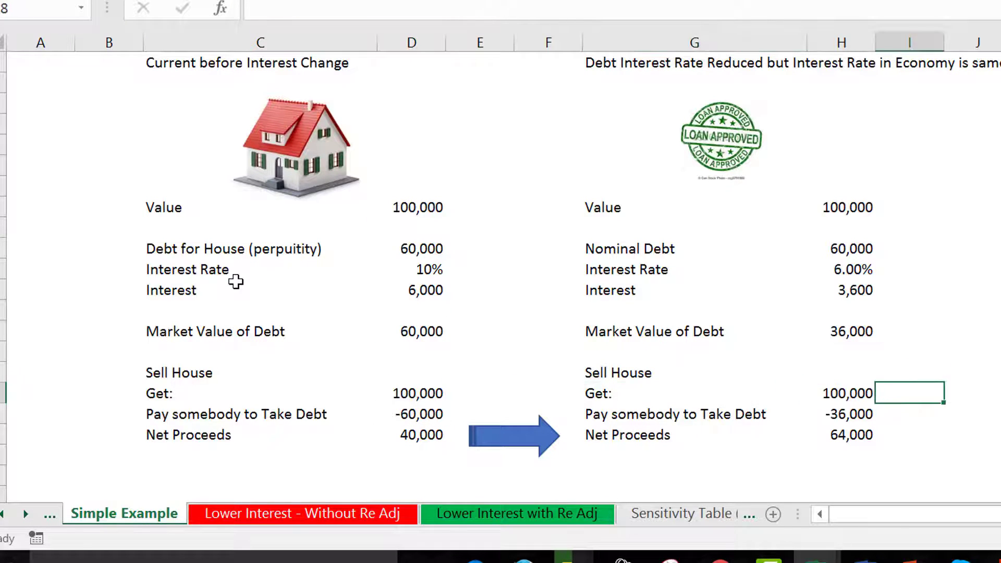
key(Up)
key(Up)
key(Up)
key(Up)
key(Left)
key(Up)
key(Up)
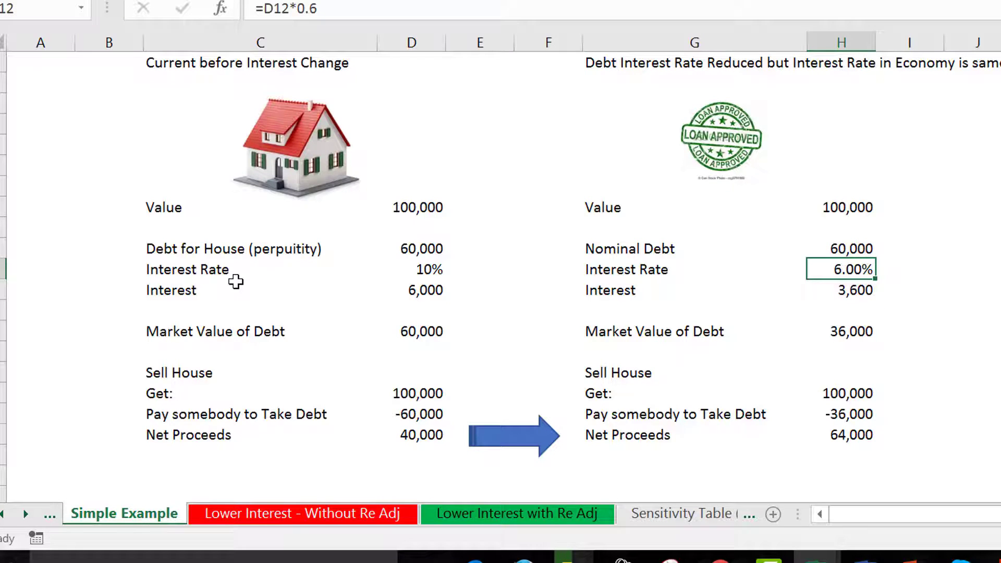
key(Left)
key(Left)
key(Left)
key(Left)
key(Right)
key(Right)
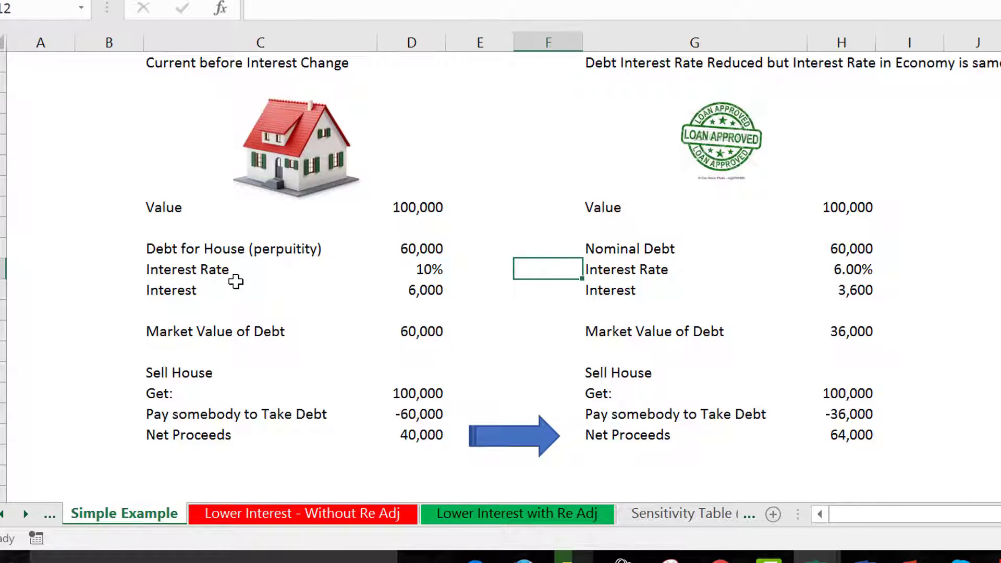
- Compare the Pay somebody to Take Debt amounts of the current and reduced-interest house cases
key(Down)
key(Down)
key(Down)
key(Down)
key(Down)
key(Down)
key(Down)
key(Down)
key(Left)
key(Left)
key(Up)
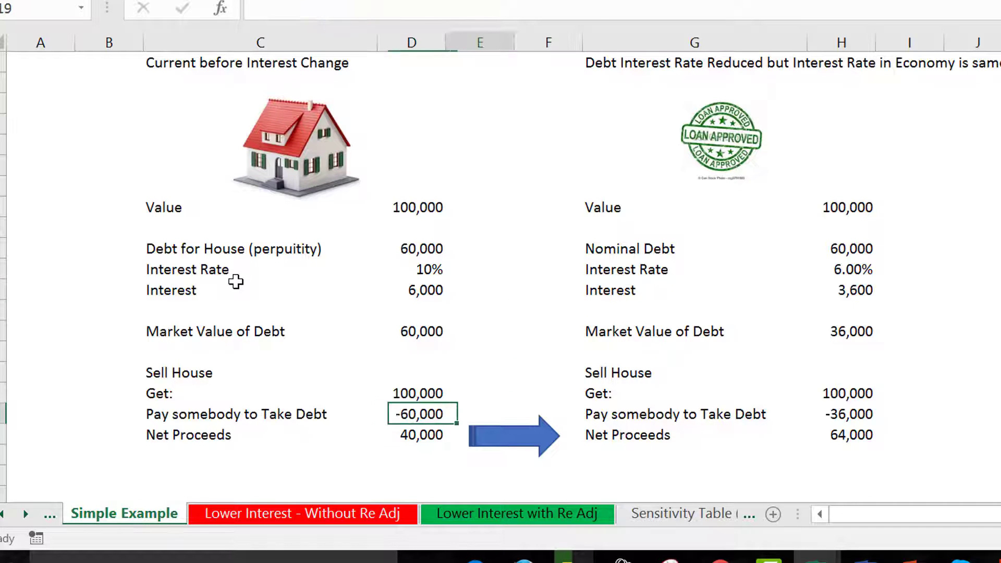
key(Right)
key(Right)
key(Right)
key(Right)
key(Right)
key(Left)
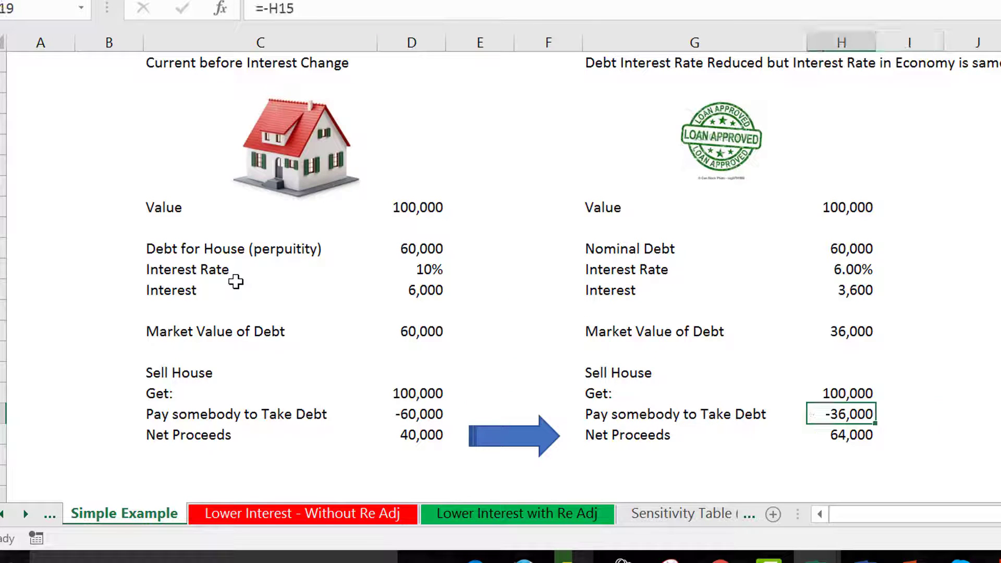
- Open the Lower Interest - Without Re Adj sheet and examine the Case 1 and Case 2 debt and equity tables
key(ctrl+Page_Down)
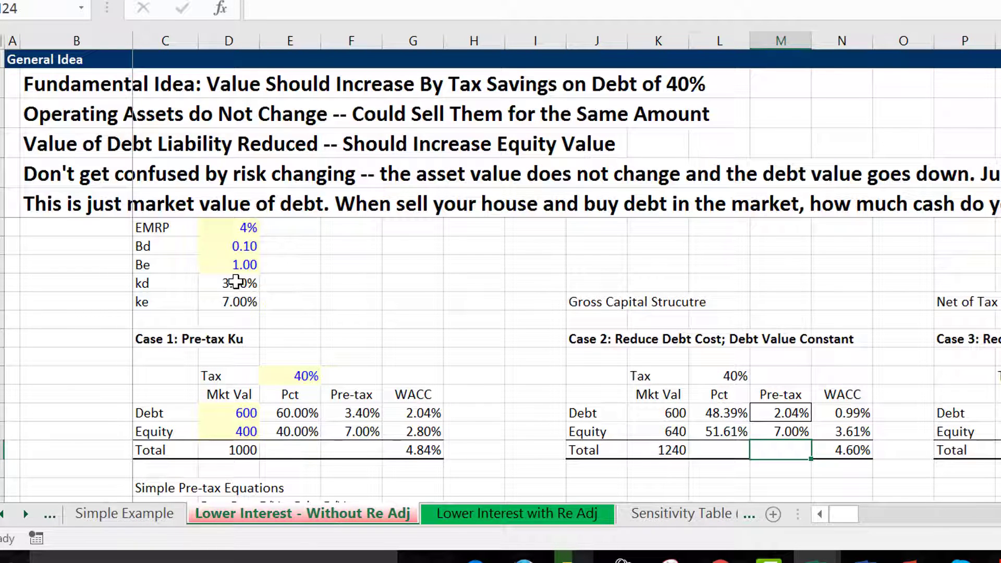
key(Left)
key(Left)
key(Down)
key(Down)
key(Down)
key(Down)
key(Down)
key(Down)
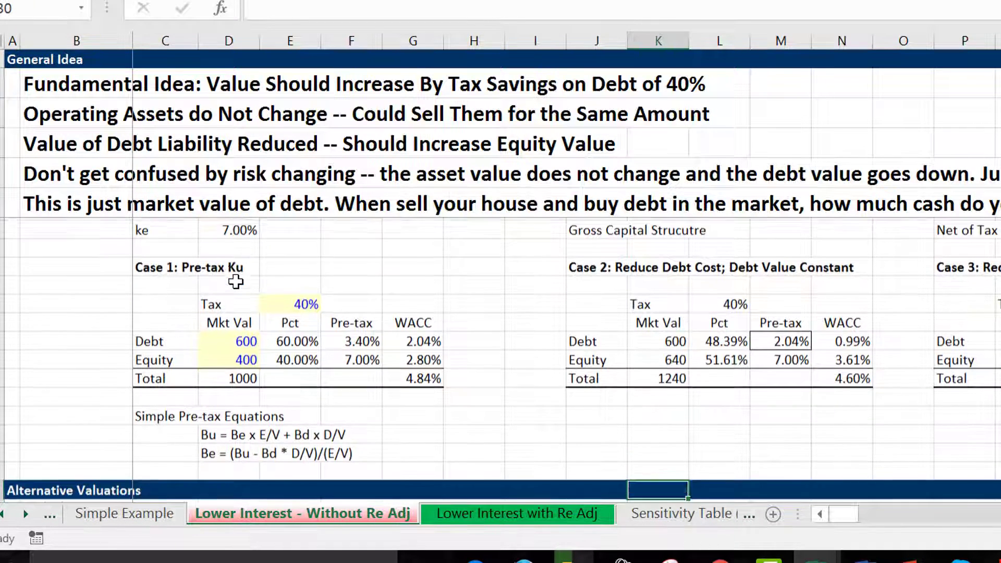
key(Down)
key(Up)
key(Up)
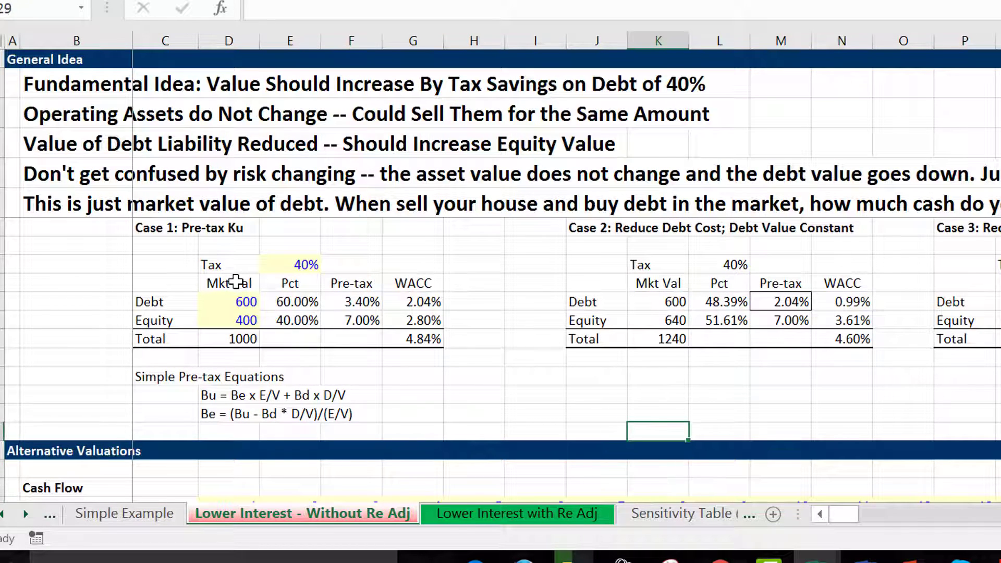
- Examine the Alternative Valuations section from the pre-tax cash flows to the enterprise value, debt and equity lines of the valuations
key(Down)
key(Down)
key(Down)
key(Down)
key(Down)
key(Down)
key(Down)
key(Down)
key(Down)
key(Down)
key(Down)
key(Down)
key(Down)
key(Down)
key(Down)
key(Down)
key(Down)
key(Left)
key(Left)
key(Left)
key(Left)
key(Left)
key(Left)
key(Left)
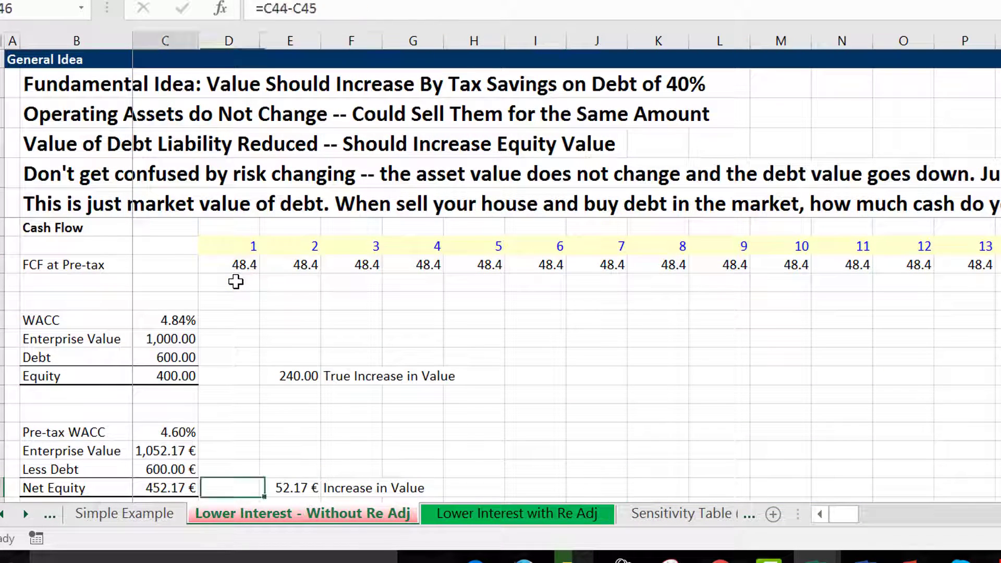
key(Left)
key(Left)
key(Left)
key(Up)
key(Up)
key(Up)
key(Right)
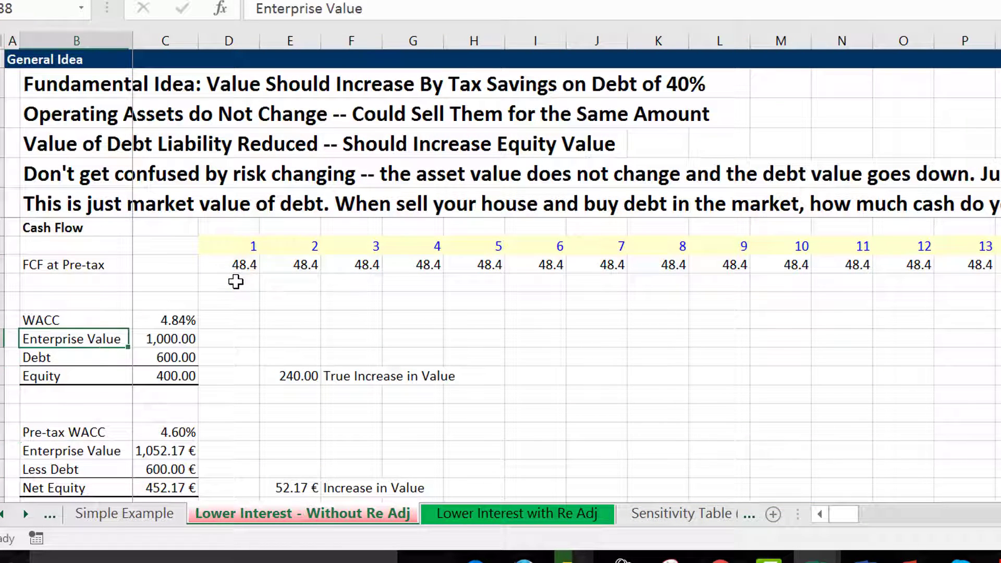
- Compare the enterprise value of the first valuation with those computed from the alternative pre-tax WACCs below it
key(Right)
key(Down)
key(Down)
key(Down)
key(Down)
key(Down)
key(Down)
key(Down)
key(Down)
key(Down)
key(Down)
key(Down)
key(Down)
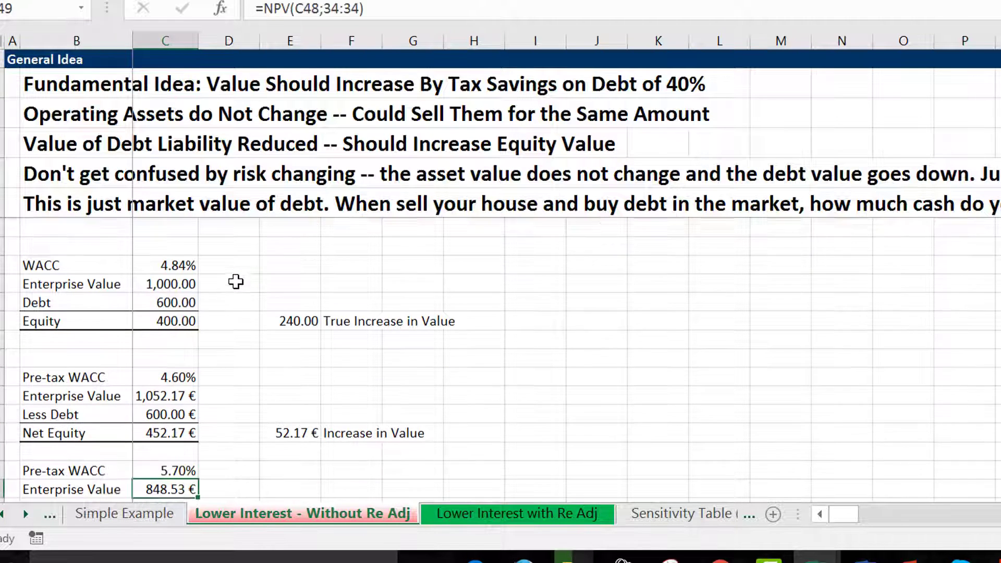
key(Up)
- Open the Lower Interest with Re Adj sheet and examine the Equity row across the three WACC tables
key(ctrl+Page_Down)
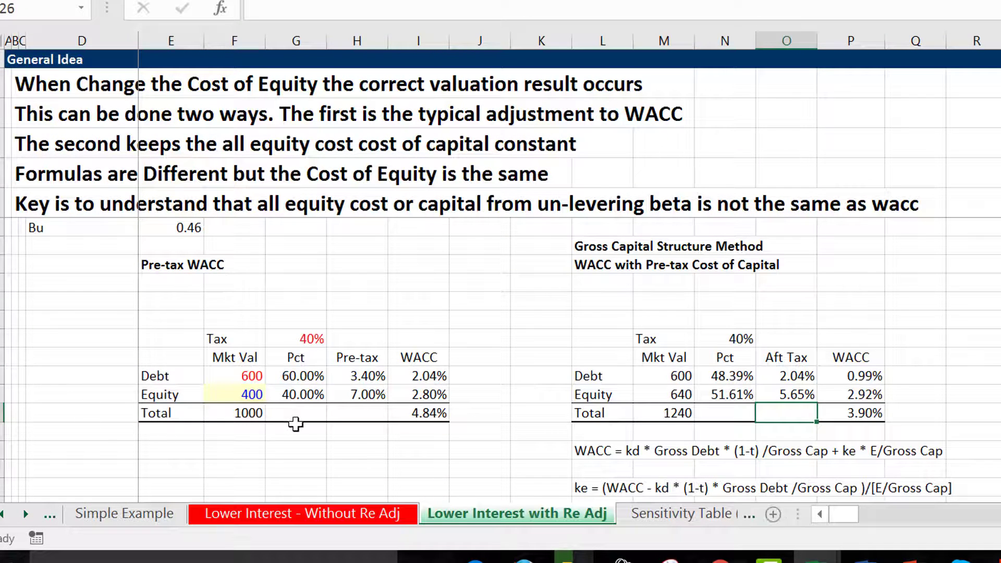
click(342, 396)
key(Right)
key(Right)
key(Right)
key(Right)
key(Right)
key(Right)
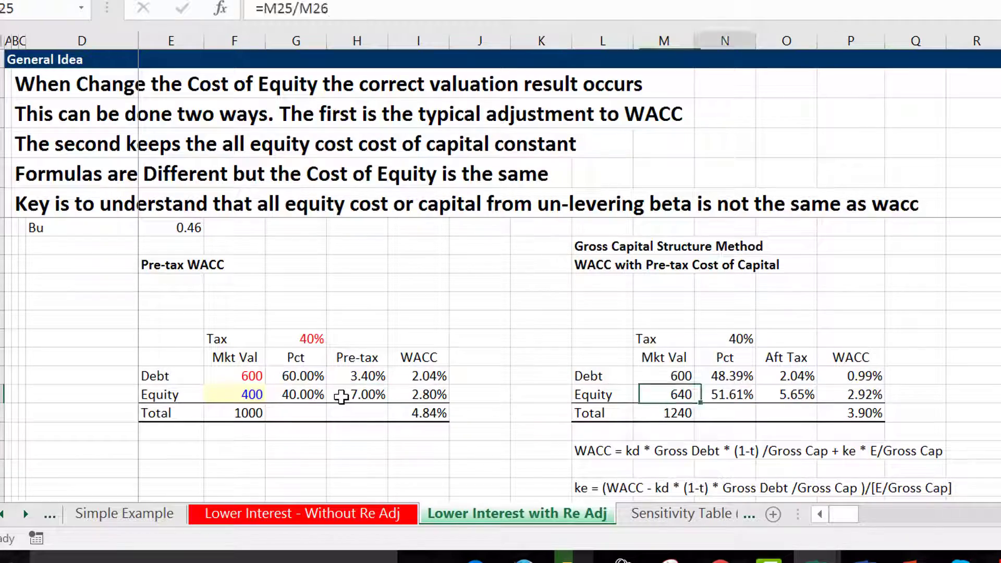
key(Right)
key(Right)
key(Right)
key(Right)
key(Right)
key(Right)
key(Right)
key(Right)
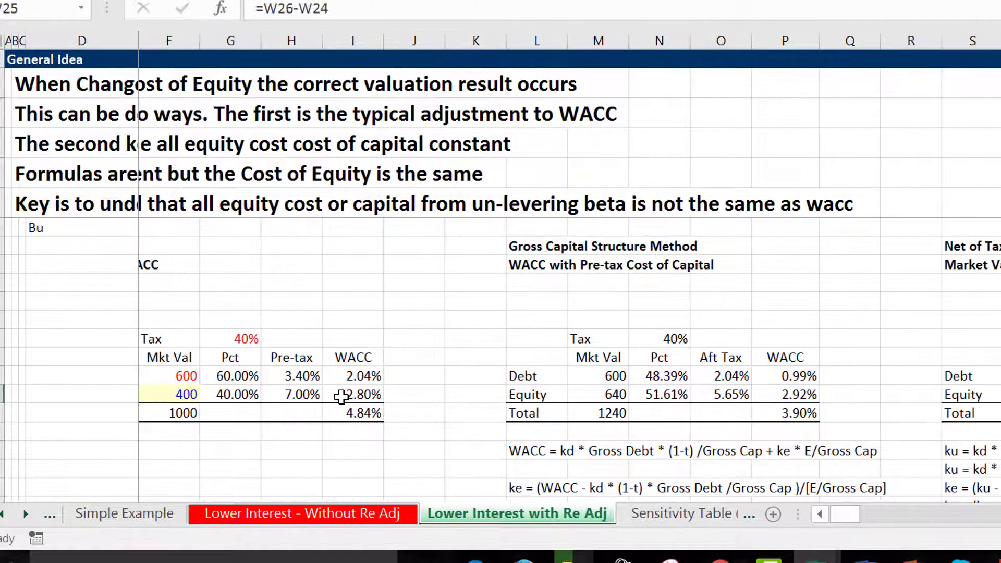
- Examine the market values of debt, equity and total in the Net of Tax Capital Structure table
key(Left)
key(Left)
key(Left)
key(Up)
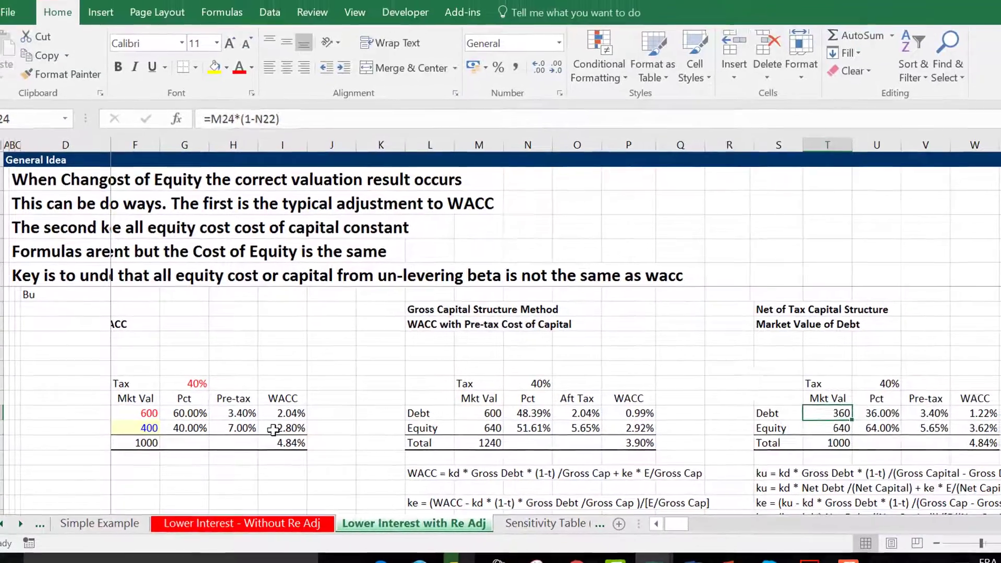
key(Down)
key(Down)
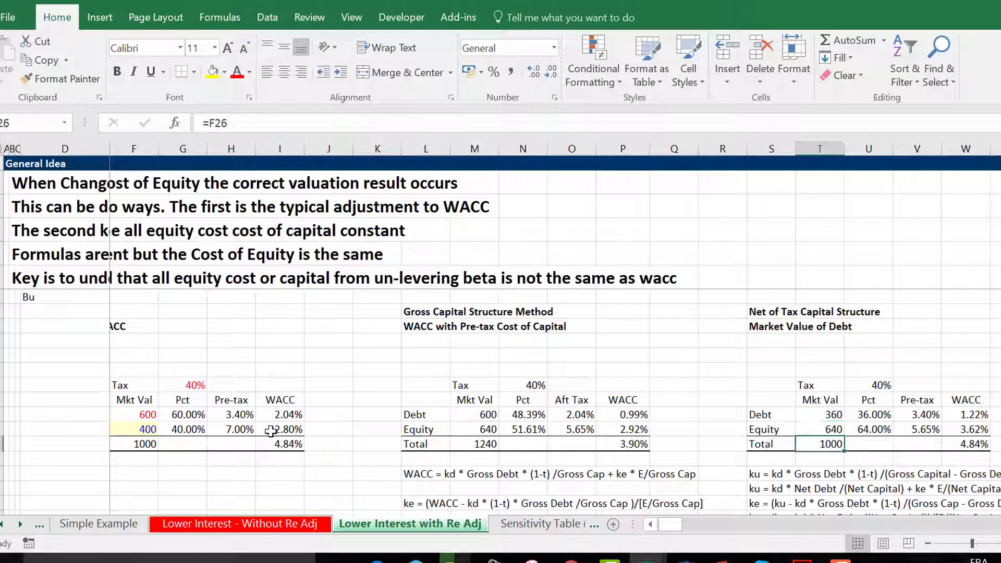
key(Up)
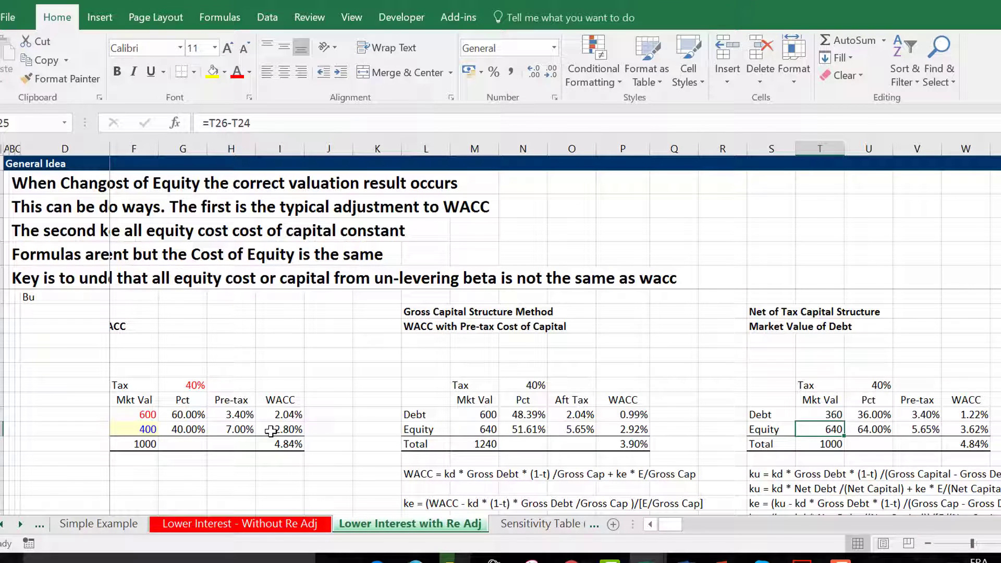
- Compare the debt market value and cost of debt in the gross and net of tax capital structure tables
key(Up)
key(Left)
key(Left)
key(Left)
key(Left)
key(Left)
key(Left)
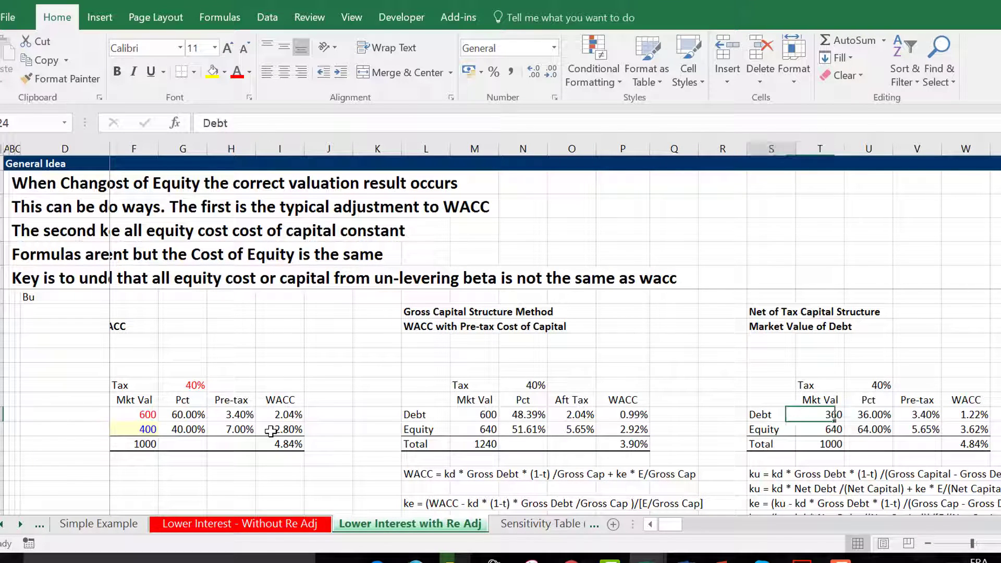
key(Left)
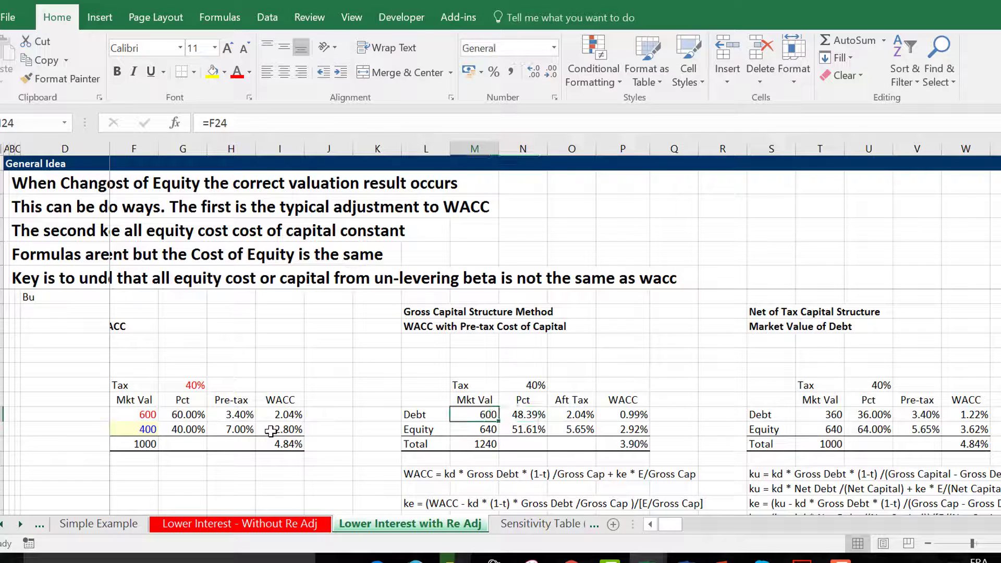
key(Right)
key(Right)
key(Right)
key(Right)
key(Right)
key(Right)
key(Right)
key(Right)
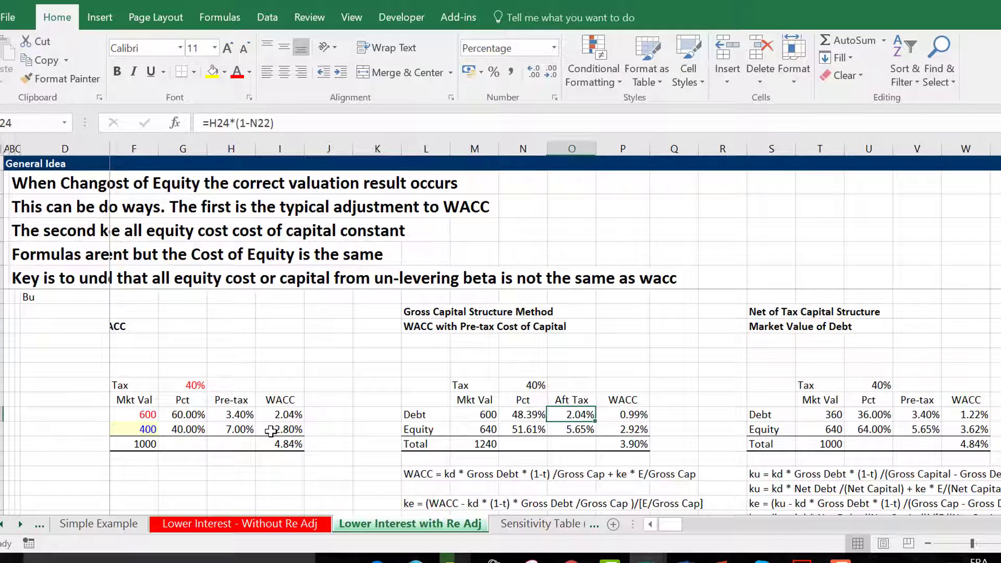
- Compare the cost of equity in the Net of Tax Capital Structure table with that in the Gross Capital Structure Method table
key(Down)
key(Right)
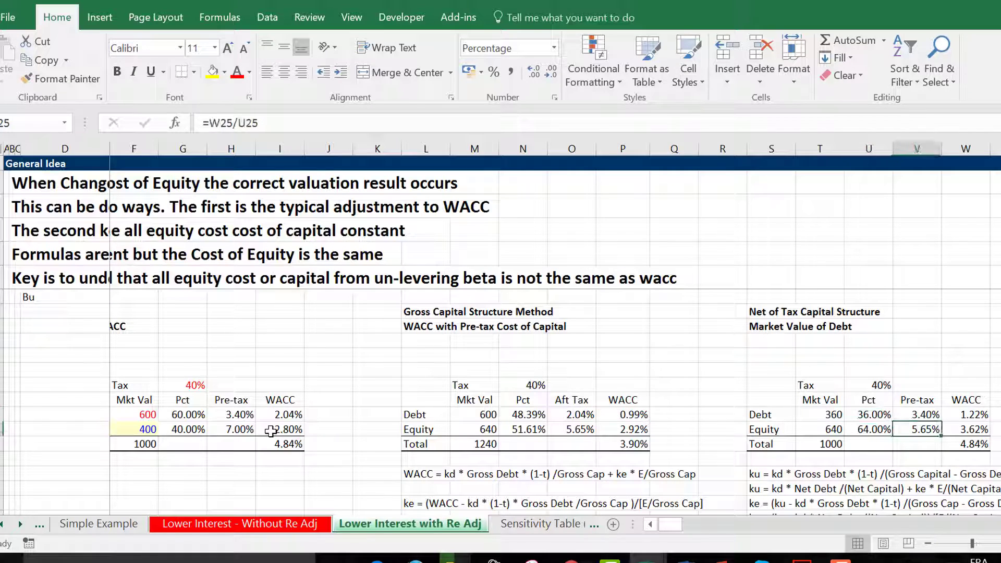
key(Left)
key(Left)
key(Left)
key(Left)
key(Left)
key(Left)
key(Left)
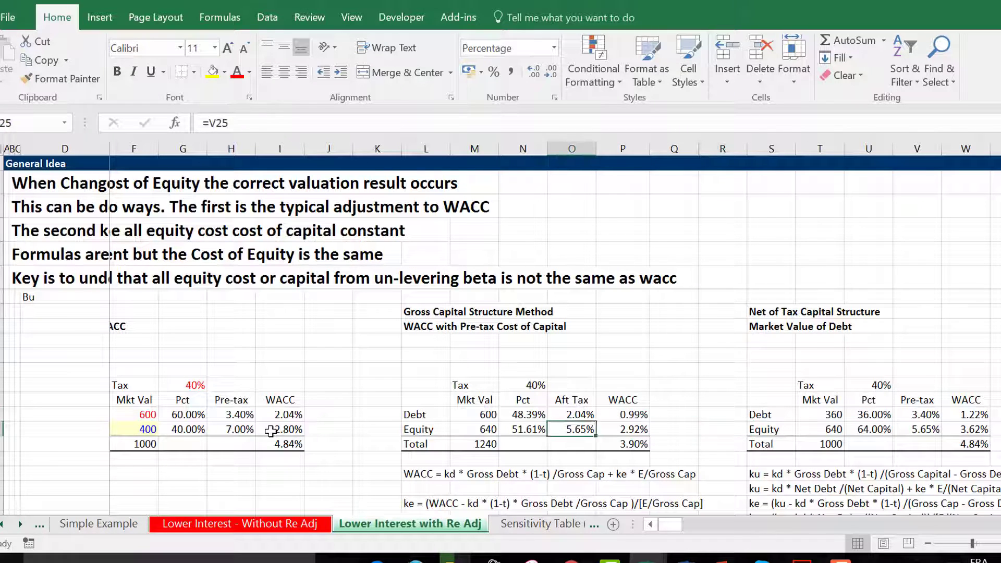
- Trace the total WACC of the Net of Tax Capital Structure table back to the Total row of the Pre-tax WACC table
key(Right)
key(Right)
key(Right)
key(Right)
key(Right)
key(Right)
key(Right)
key(Right)
key(Down)
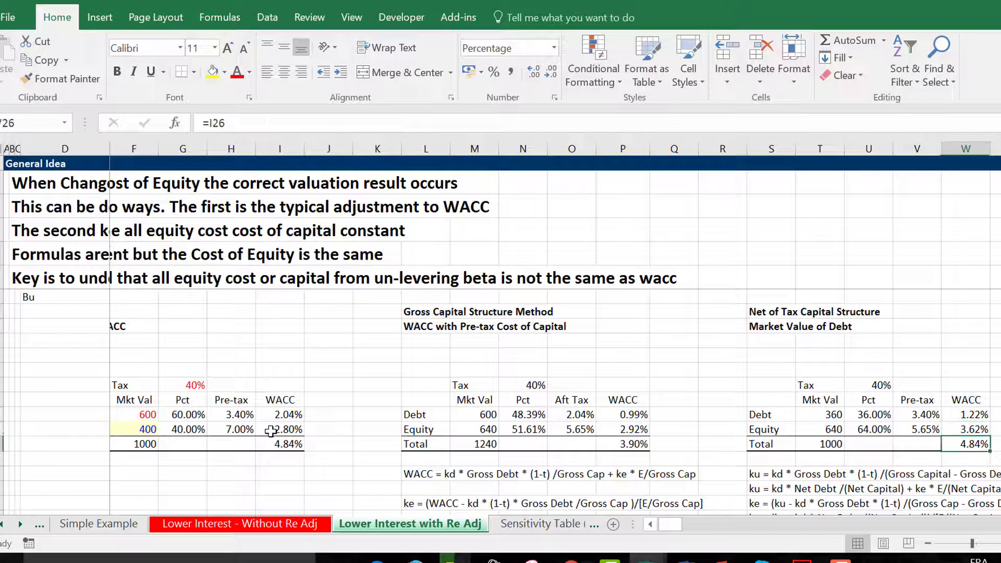
key(Left)
key(Left)
key(Left)
key(Left)
key(Left)
key(Left)
key(Left)
key(Left)
key(Left)
key(Left)
key(Left)
key(Left)
key(Left)
key(Left)
key(Left)
key(Left)
key(Left)
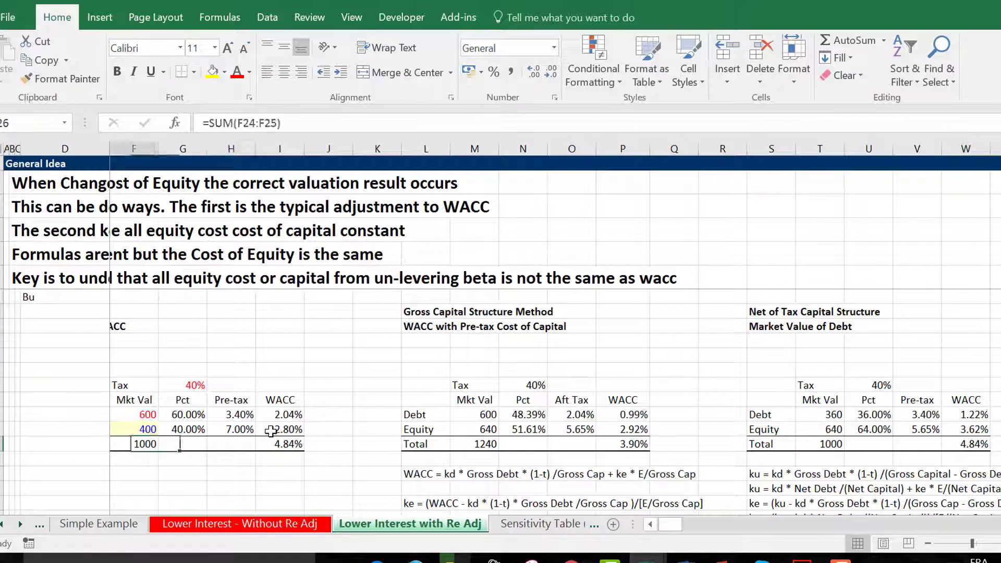
- Compare the total WACC of the Gross Capital Structure Method table with that of the Net of Tax Capital Structure table
key(Right)
key(Right)
key(Right)
key(Right)
key(Right)
key(Right)
key(Right)
key(Right)
key(Right)
key(Right)
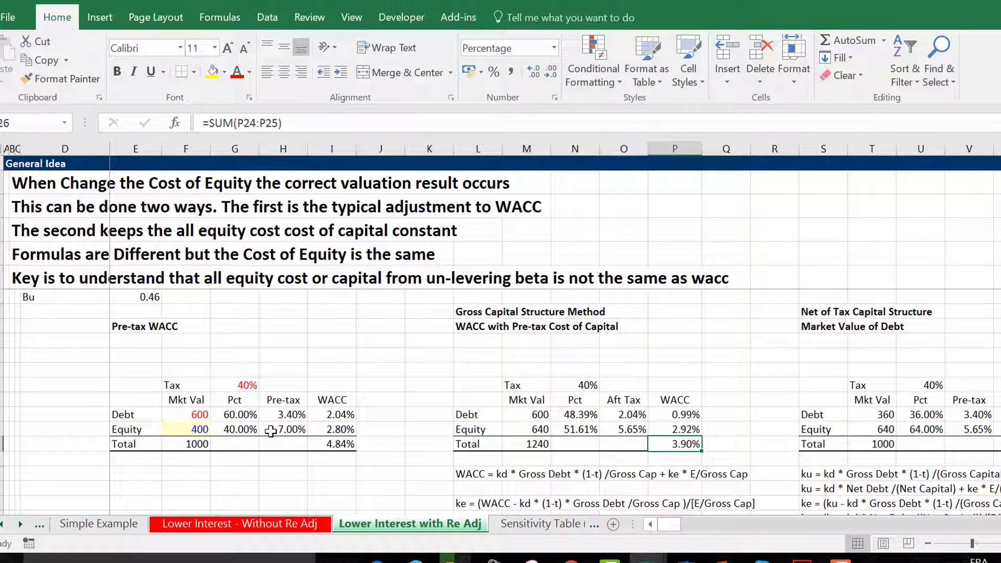
key(Right)
key(Right)
key(Right)
key(Right)
key(Right)
key(Right)
key(Right)
key(Right)
key(Right)
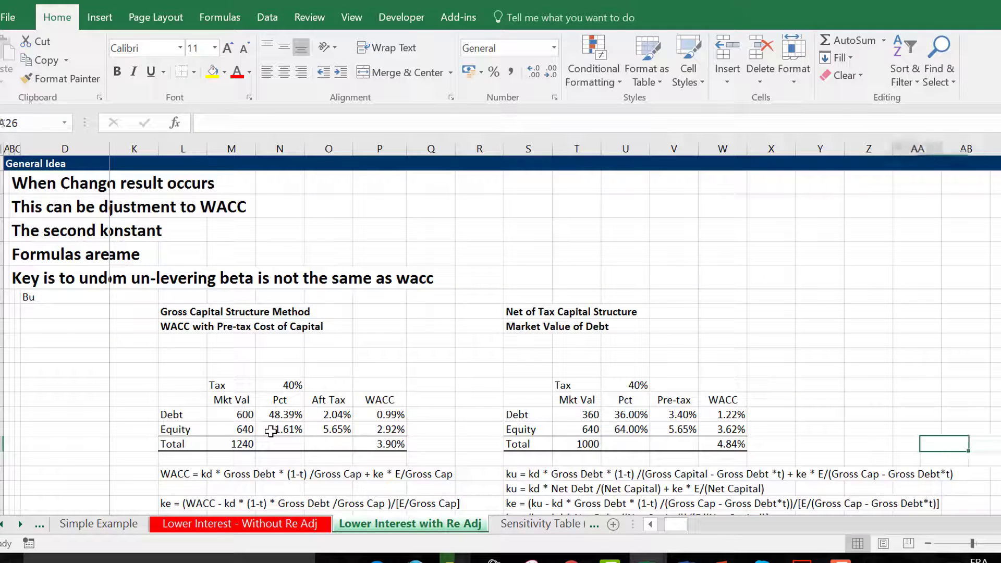
key(Left)
key(Left)
key(Left)
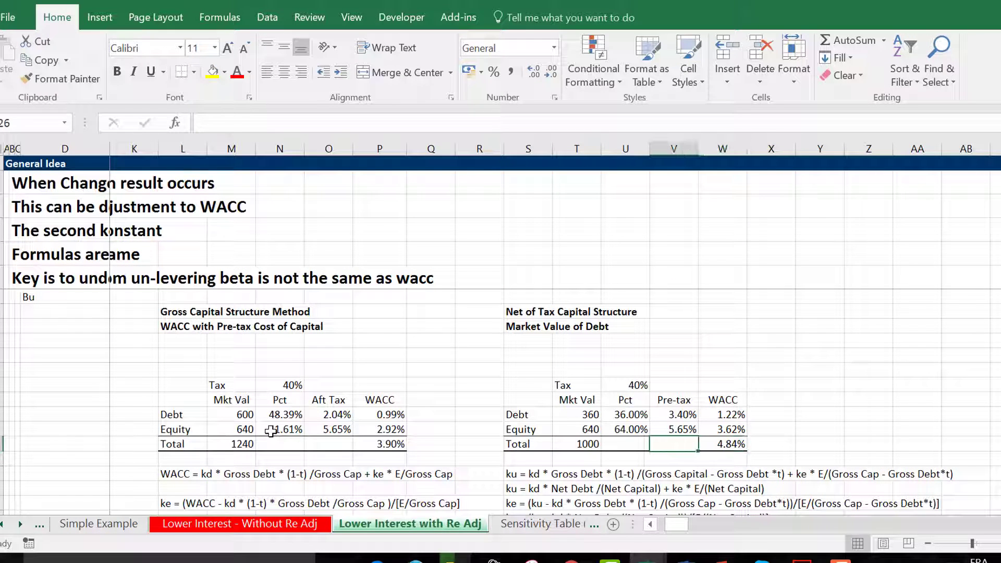
- Open the Unlever and Re-lever Beta sheet and return to its General Idea section at the start of the sheet
key(ctrl+Page_Down)
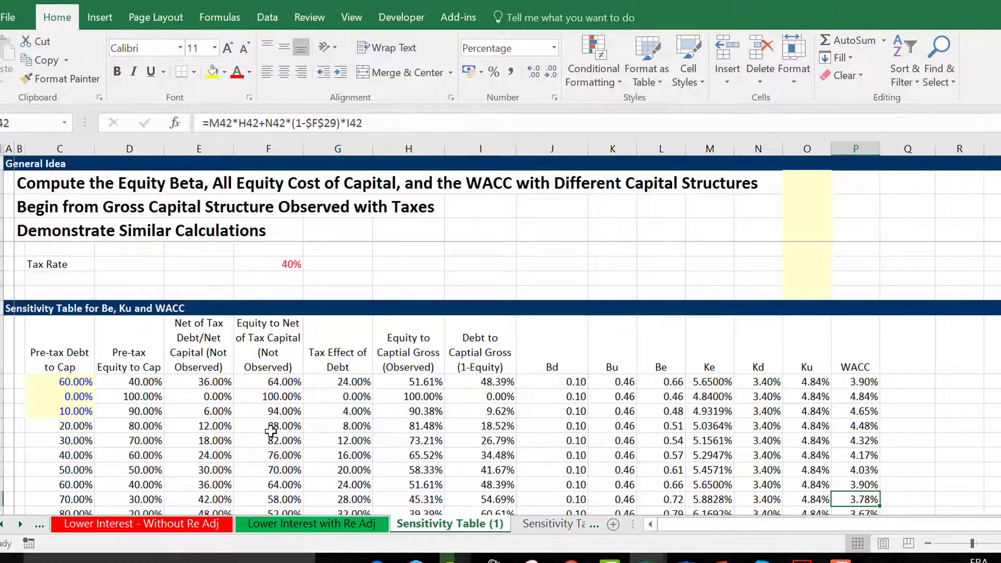
key(ctrl+Page_Down)
key(ctrl+Page_Down)
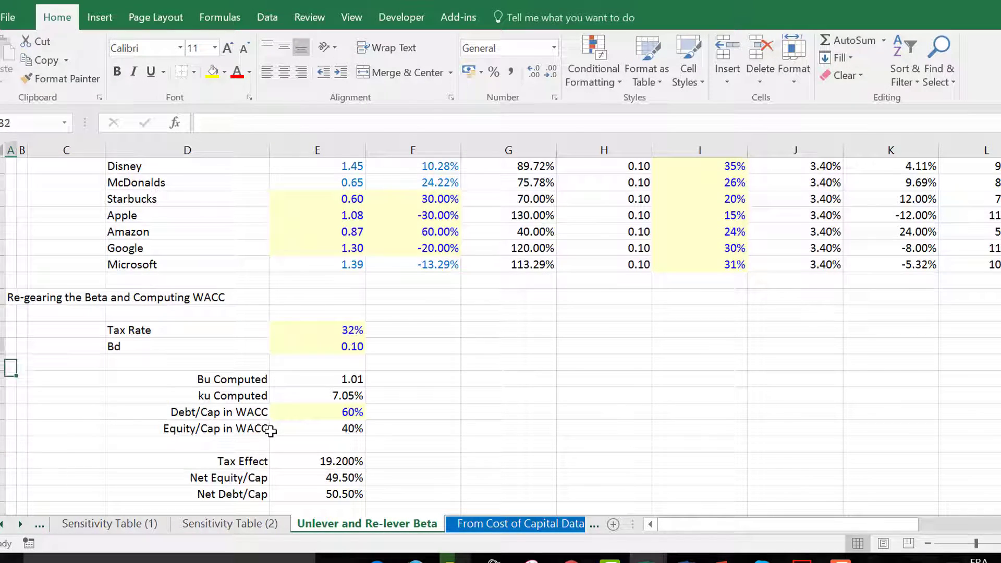
key(ctrl+Home)
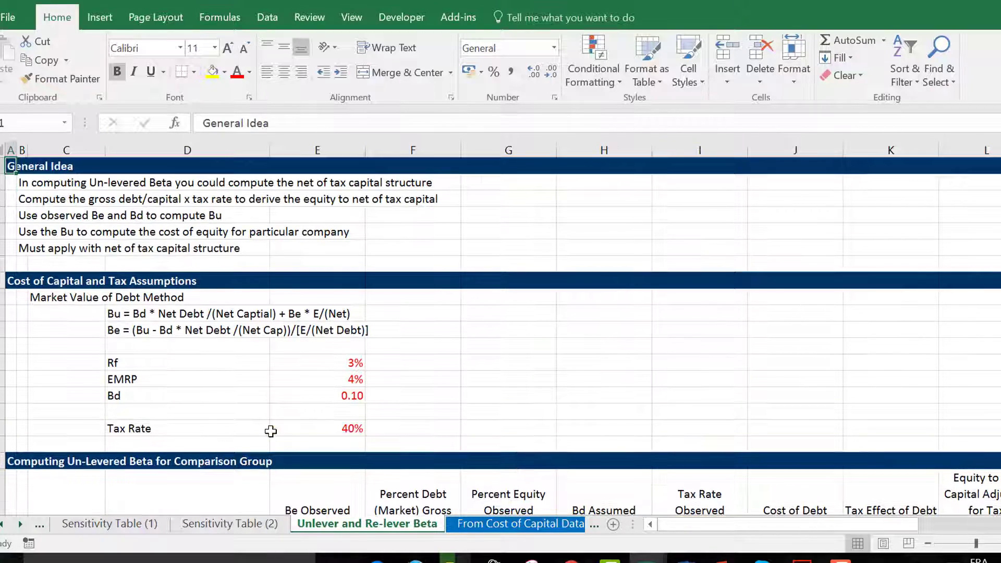
- Review the sheet from the tax assumptions through the comparison group's un-levered betas to the Re-gearing the Beta and Computing WACC section
key(Down)
key(Down)
key(Down)
key(Down)
key(Down)
key(Down)
key(Down)
key(Down)
key(Down)
key(Down)
key(Down)
key(Down)
key(Down)
key(Down)
key(Down)
key(Down)
key(Down)
key(Down)
key(Down)
key(Down)
key(Down)
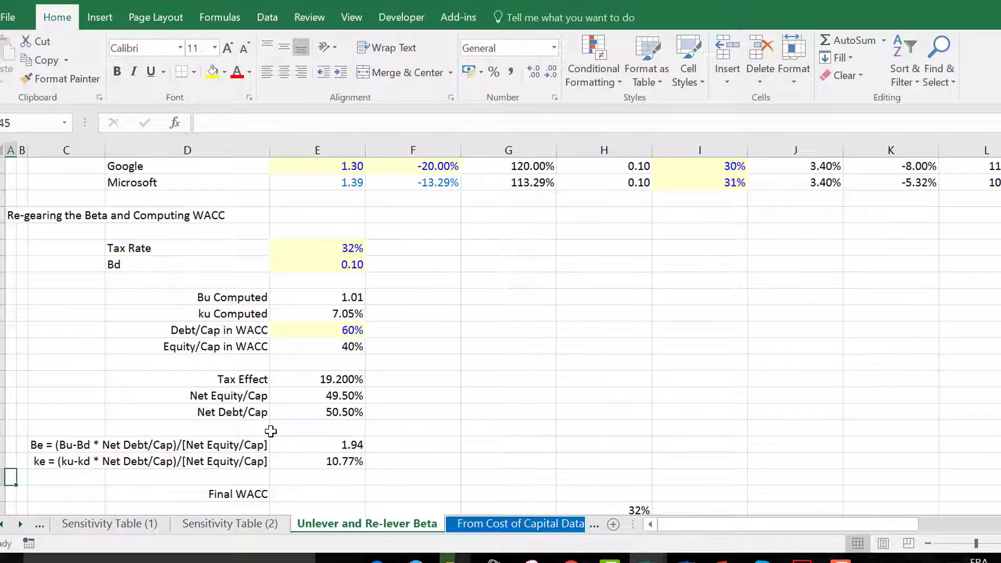
- Recheck the re-gearing inputs and return to the General Idea and Cost of Capital and Tax Assumptions sections
key(Up)
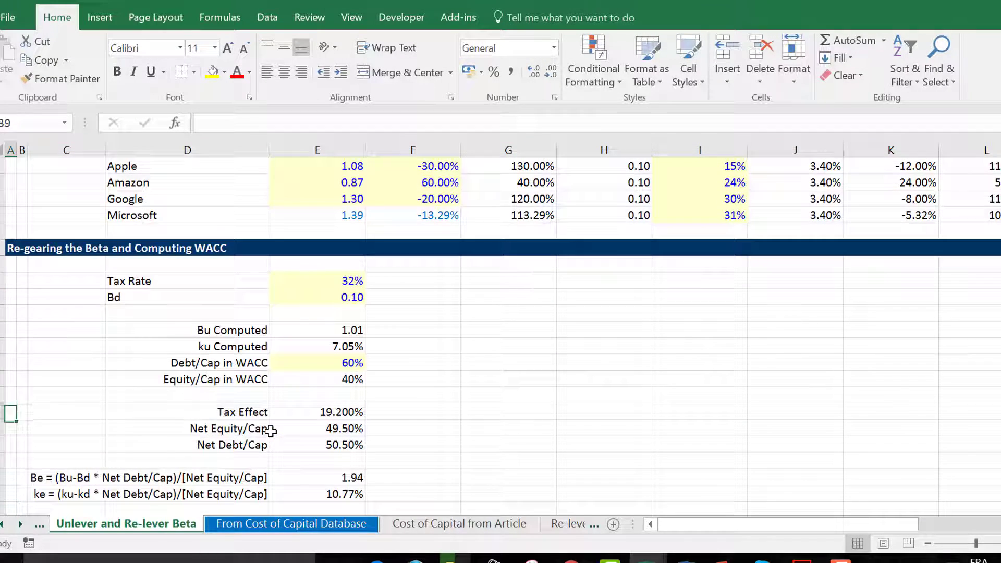
key(Up)
key(Up)
key(Up)
key(Up)
key(Up)
key(Up)
key(Up)
key(Up)
key(Up)
key(Up)
key(Up)
key(Up)
key(Up)
key(Up)
key(Up)
key(Up)
key(Up)
key(Up)
key(Up)
key(Up)
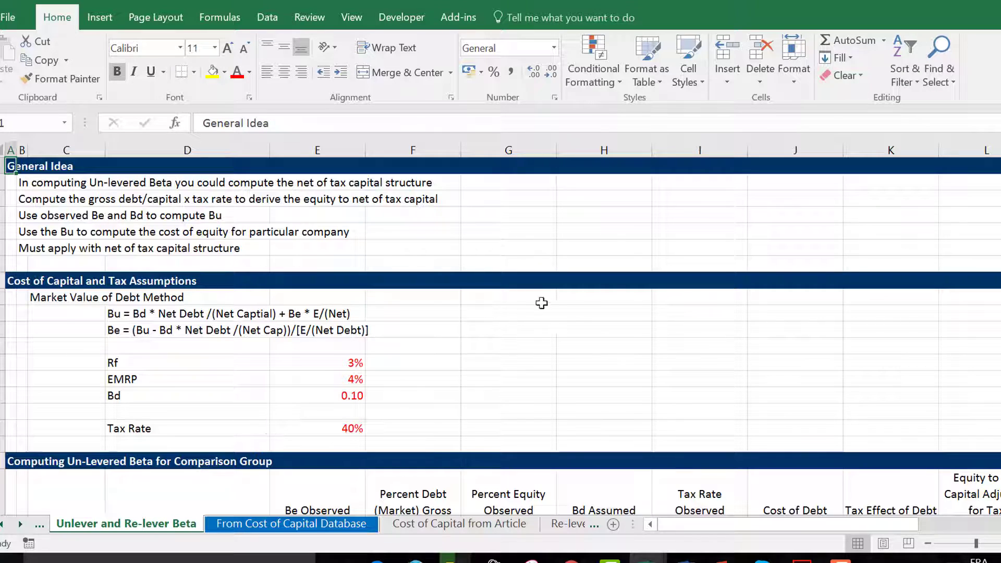
click(640, 324)
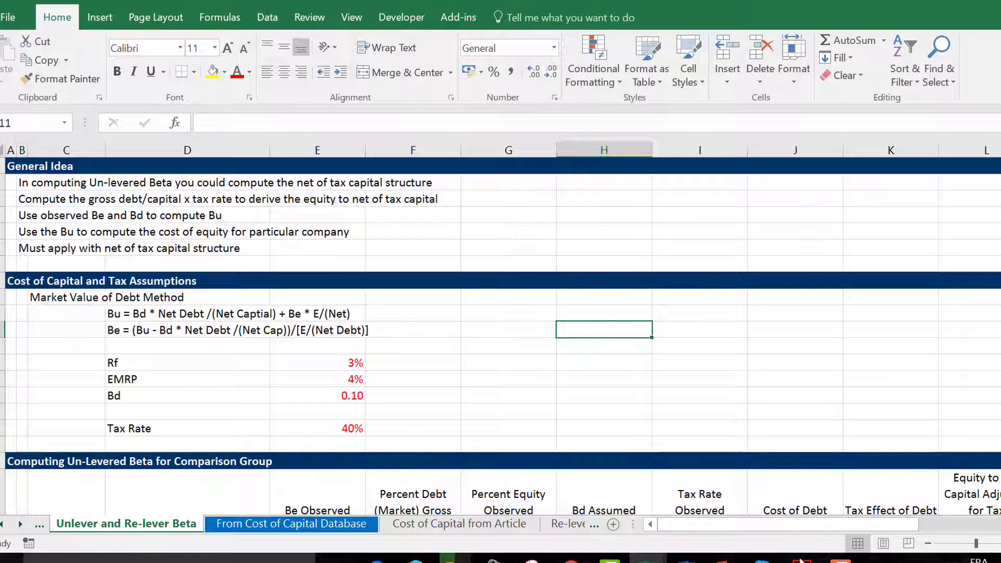
click(841, 559)
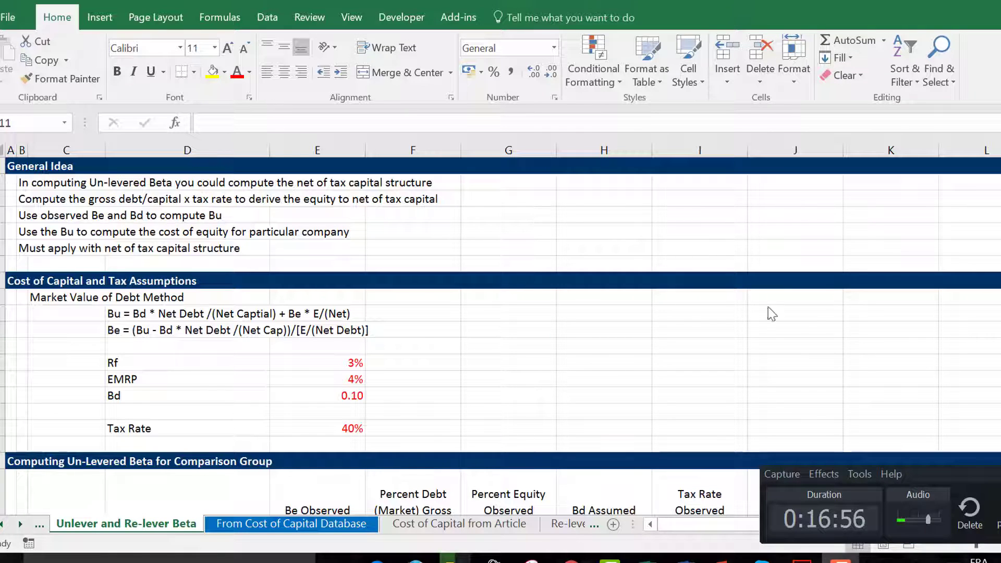